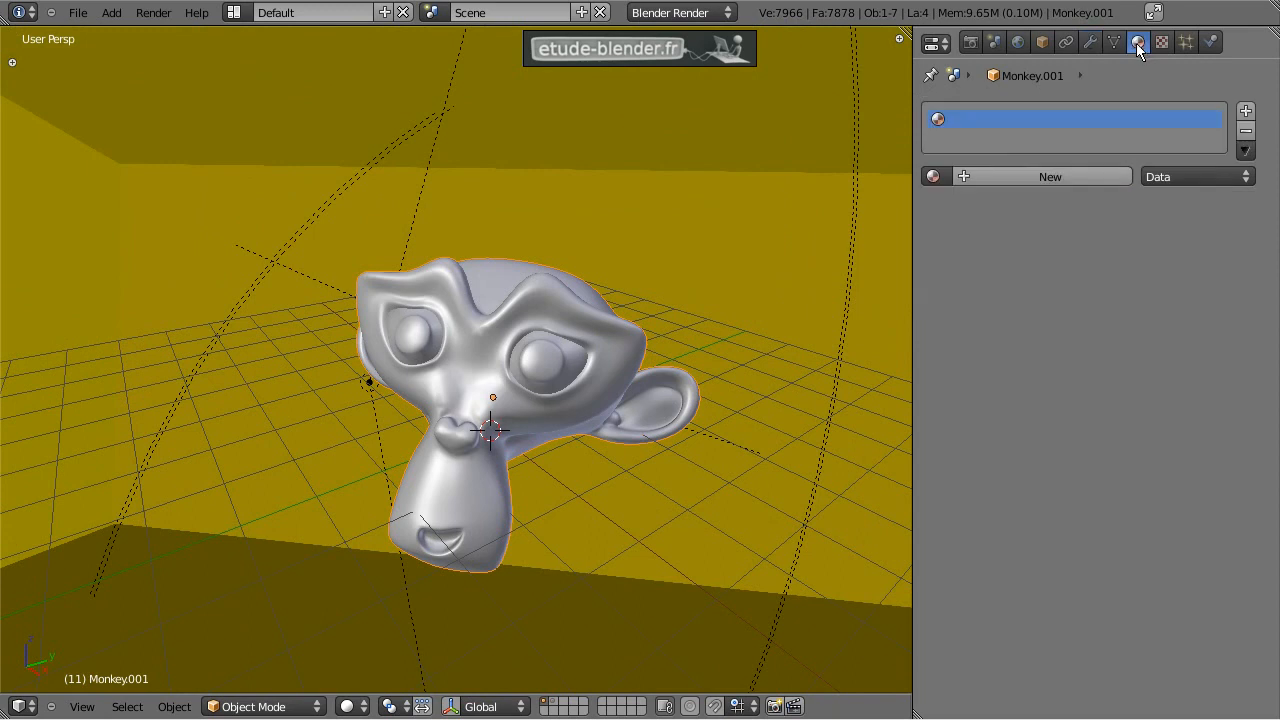
Step: Give the monkey head a new material with a new Clouds texture and render the scene
click(1061, 178)
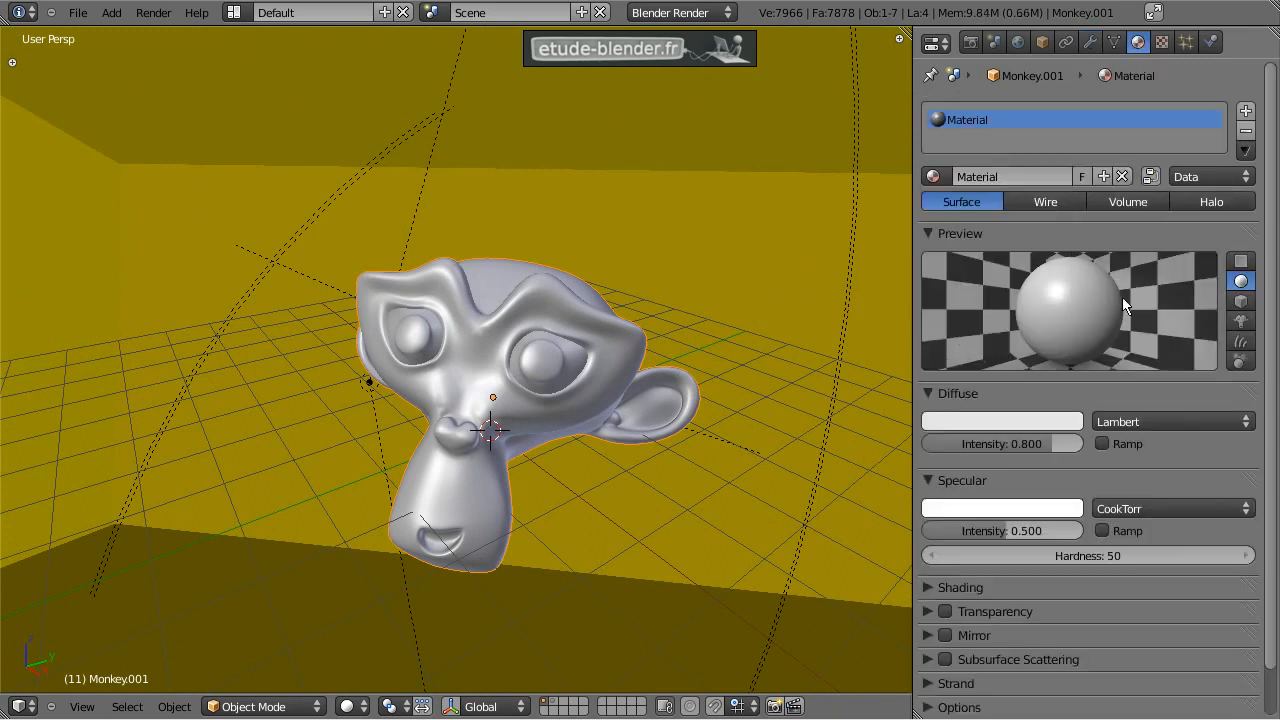
click(1162, 44)
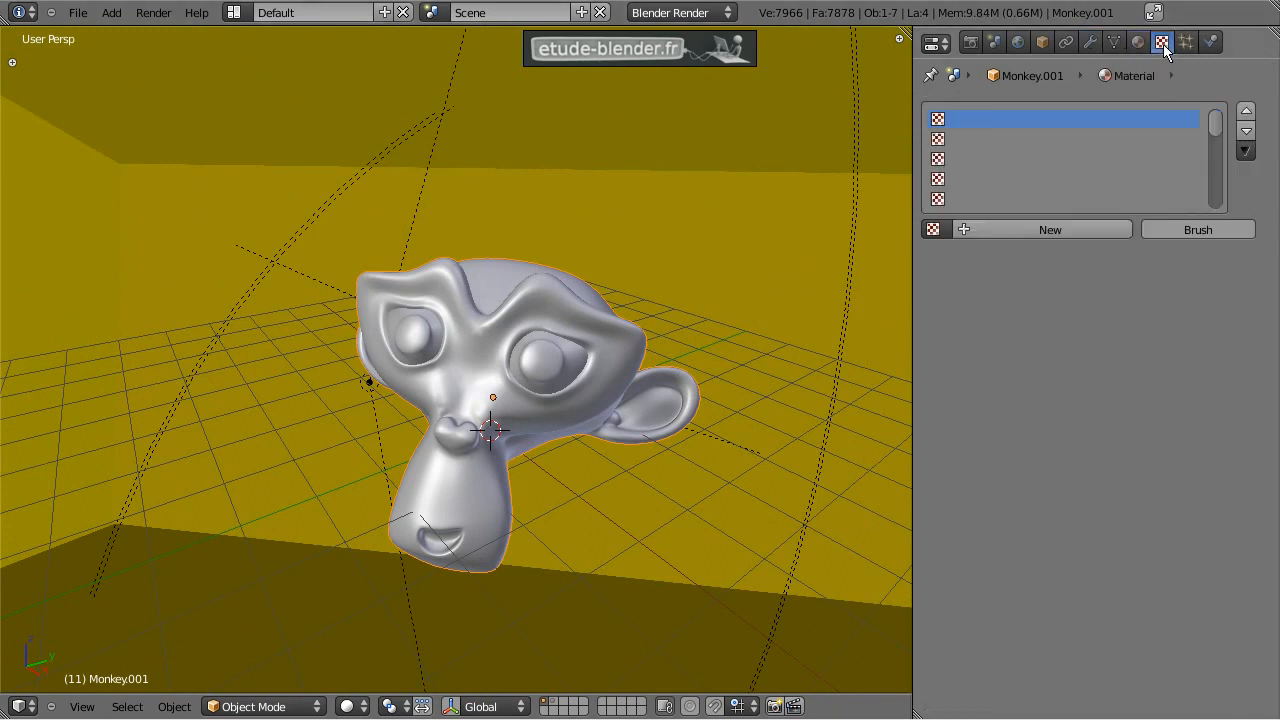
click(1061, 231)
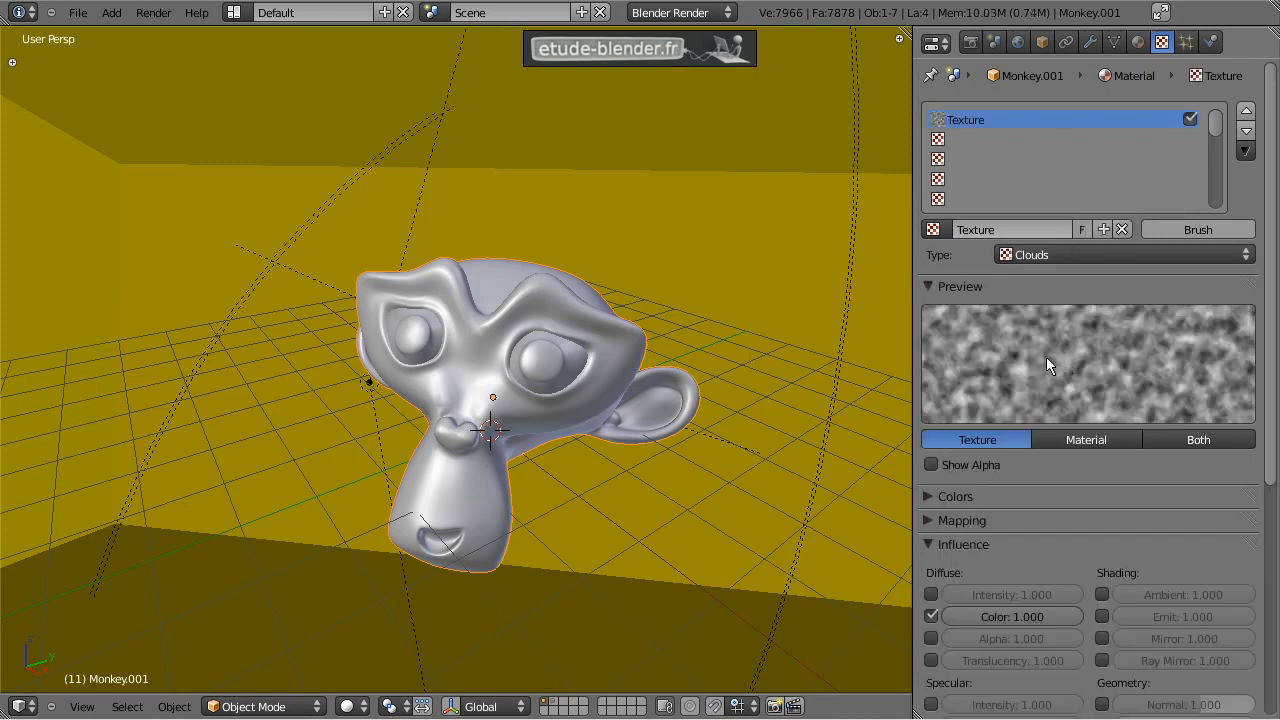
key(F12)
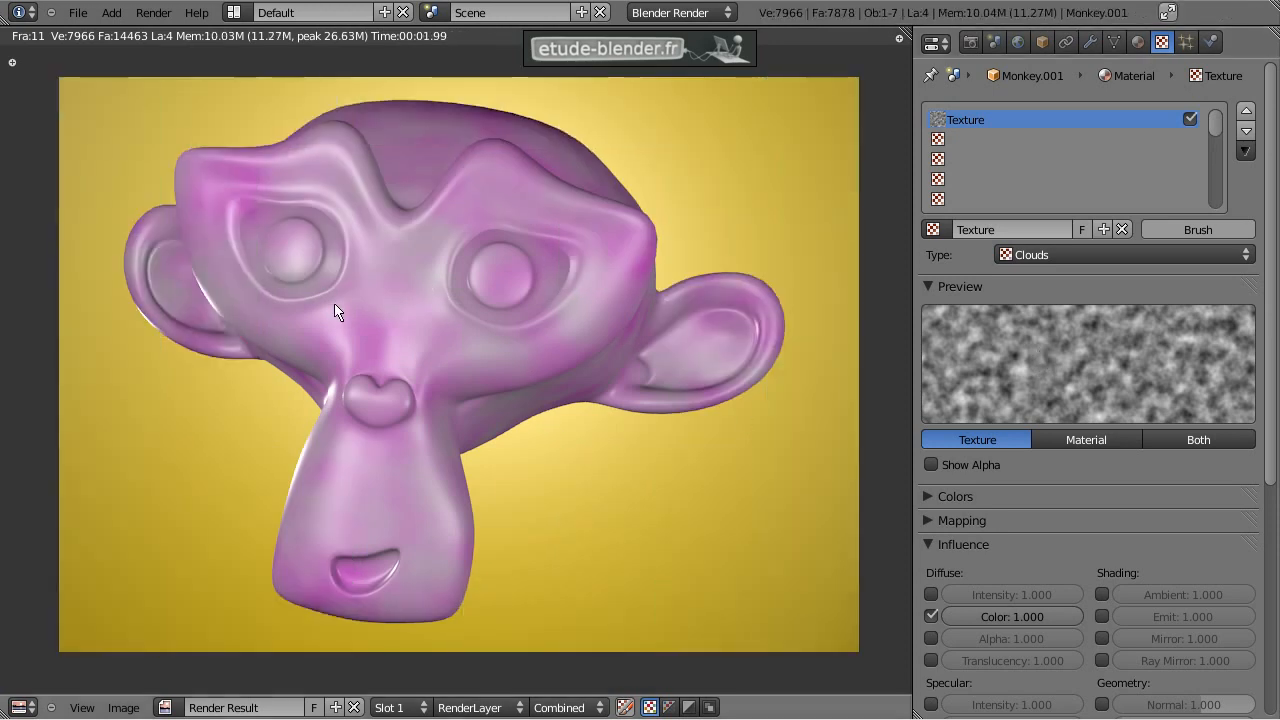
Step: Change the Clouds texture's influence colour to red
scroll(1086, 489, down, 6)
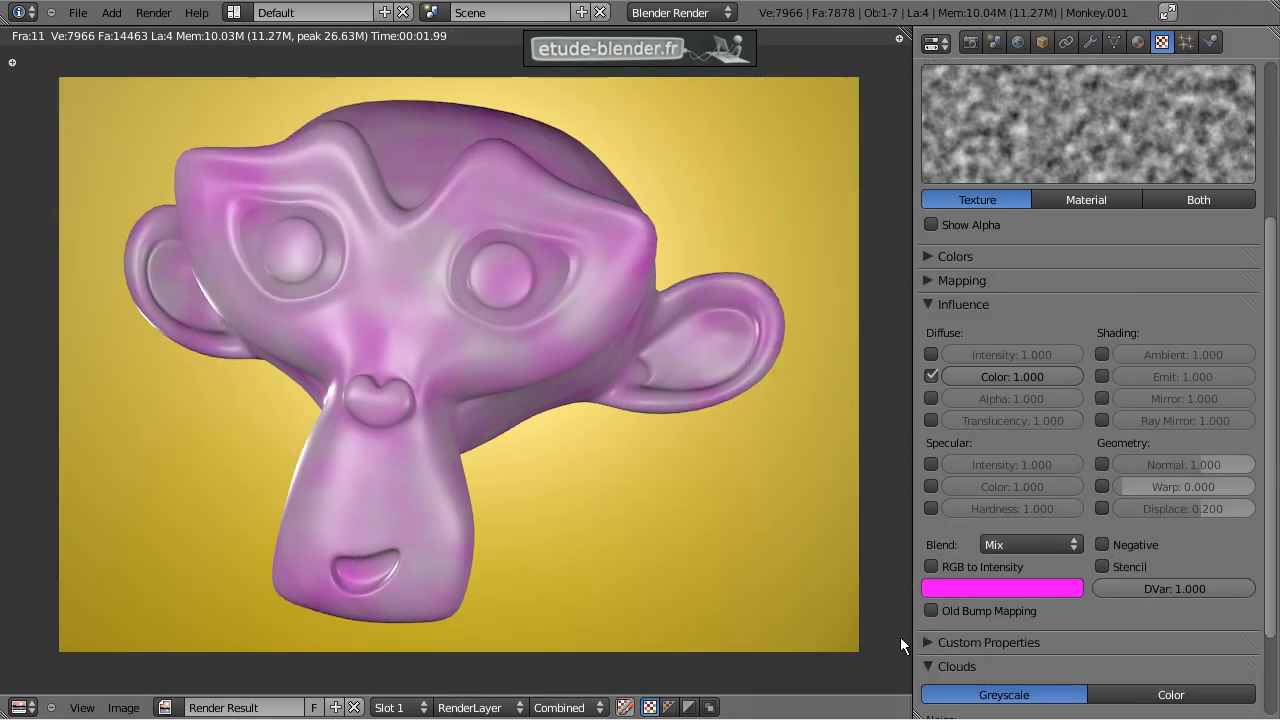
scroll(1084, 298, up, 4)
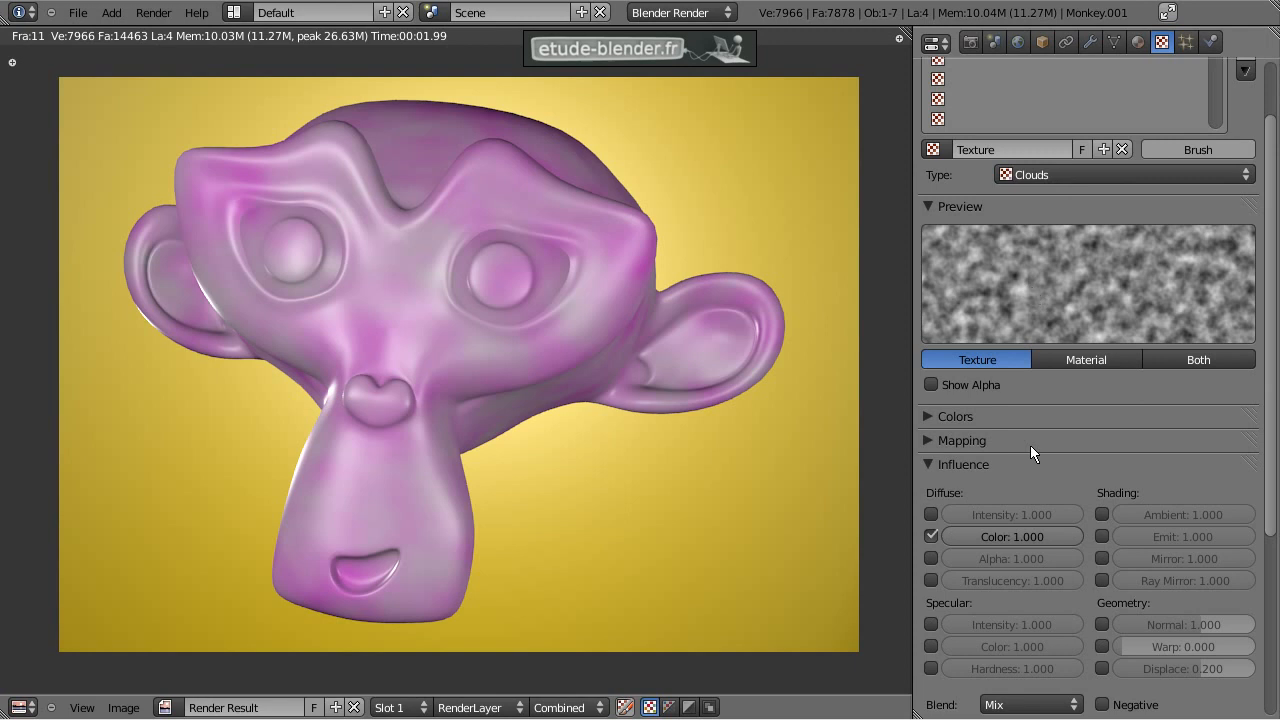
scroll(1027, 444, down, 5)
click(1018, 548)
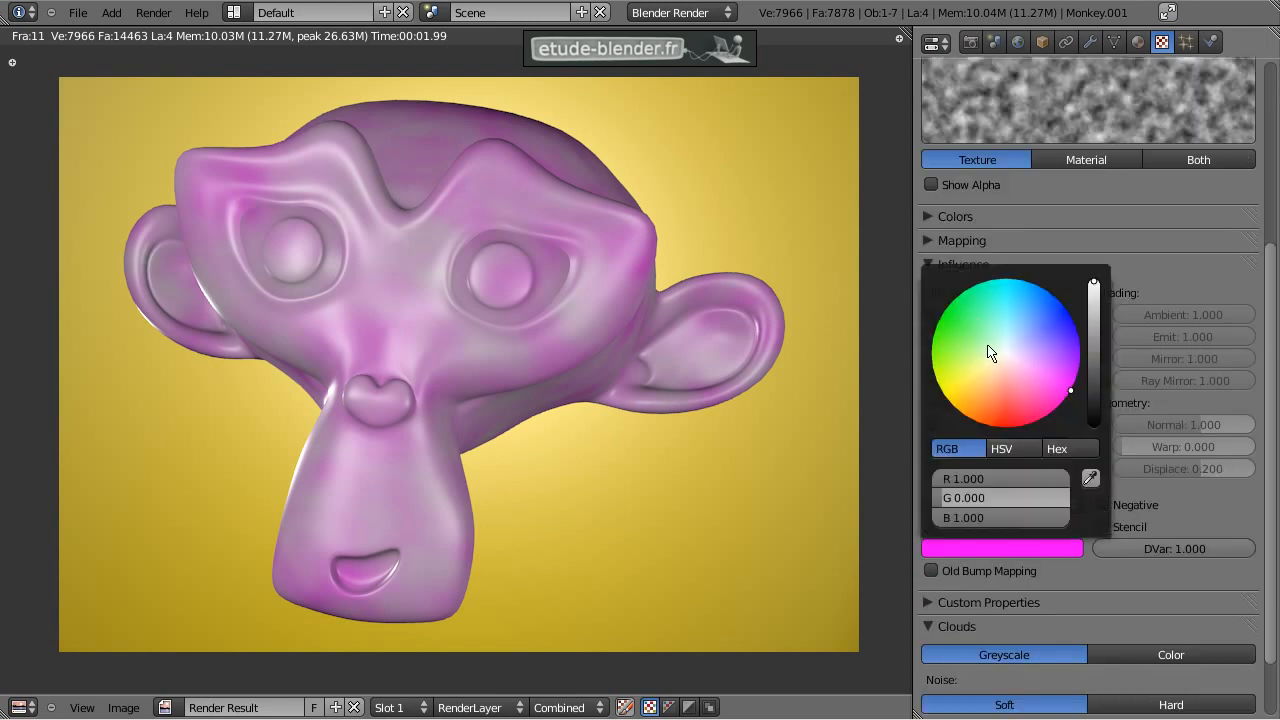
drag(1012, 406, 1009, 438)
click(986, 552)
Step: Change the texture type to Distorted Noise and render the monkey head again
scroll(1035, 302, up, 5)
scroll(1074, 262, up, 2)
click(1058, 254)
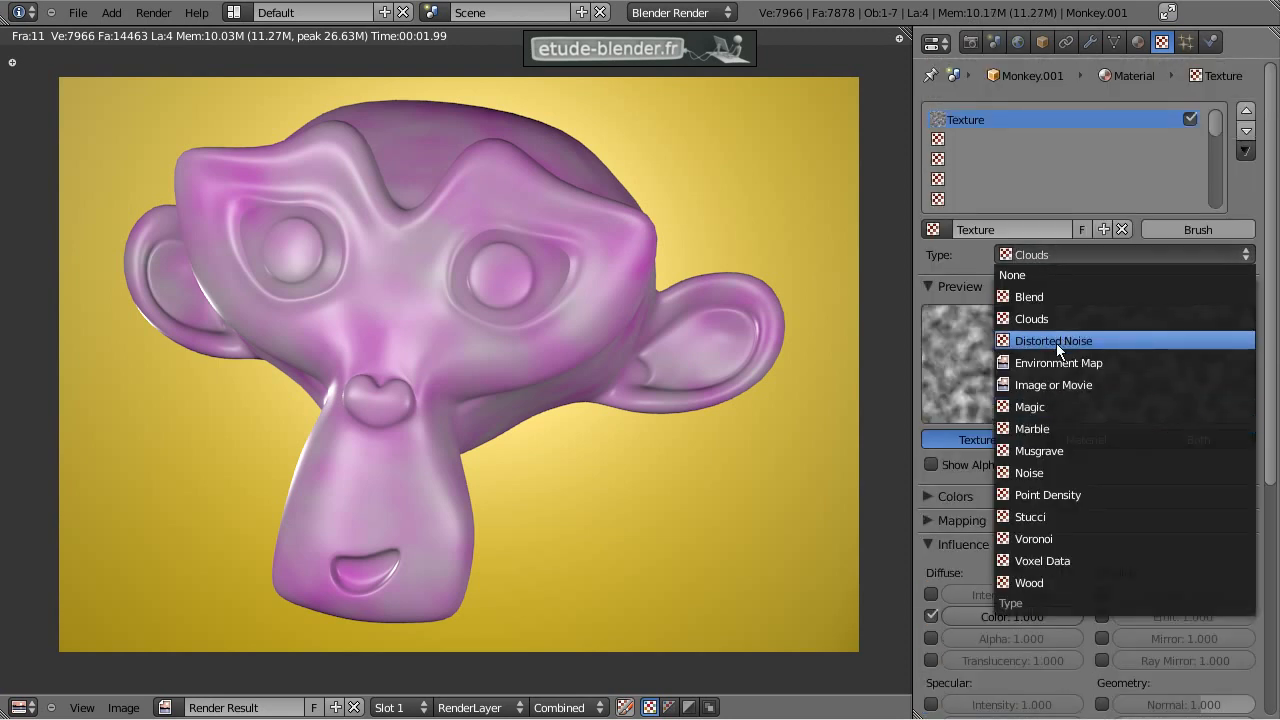
click(1117, 340)
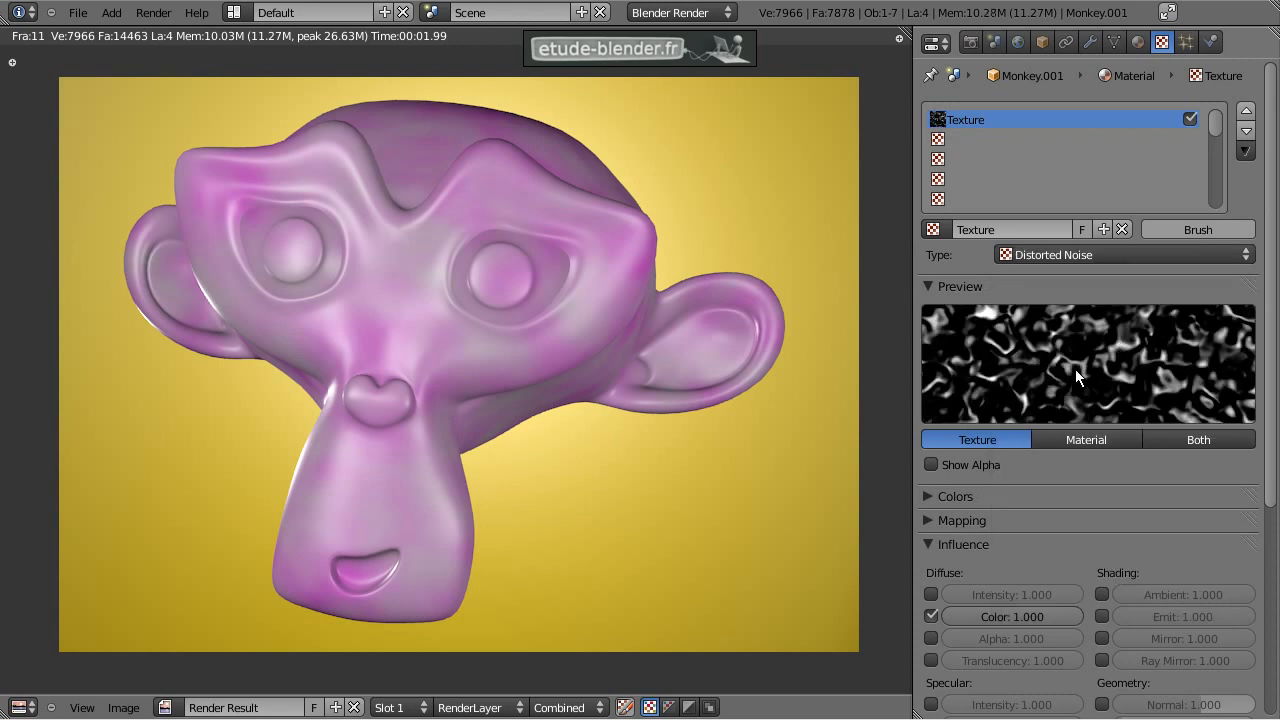
key(F12)
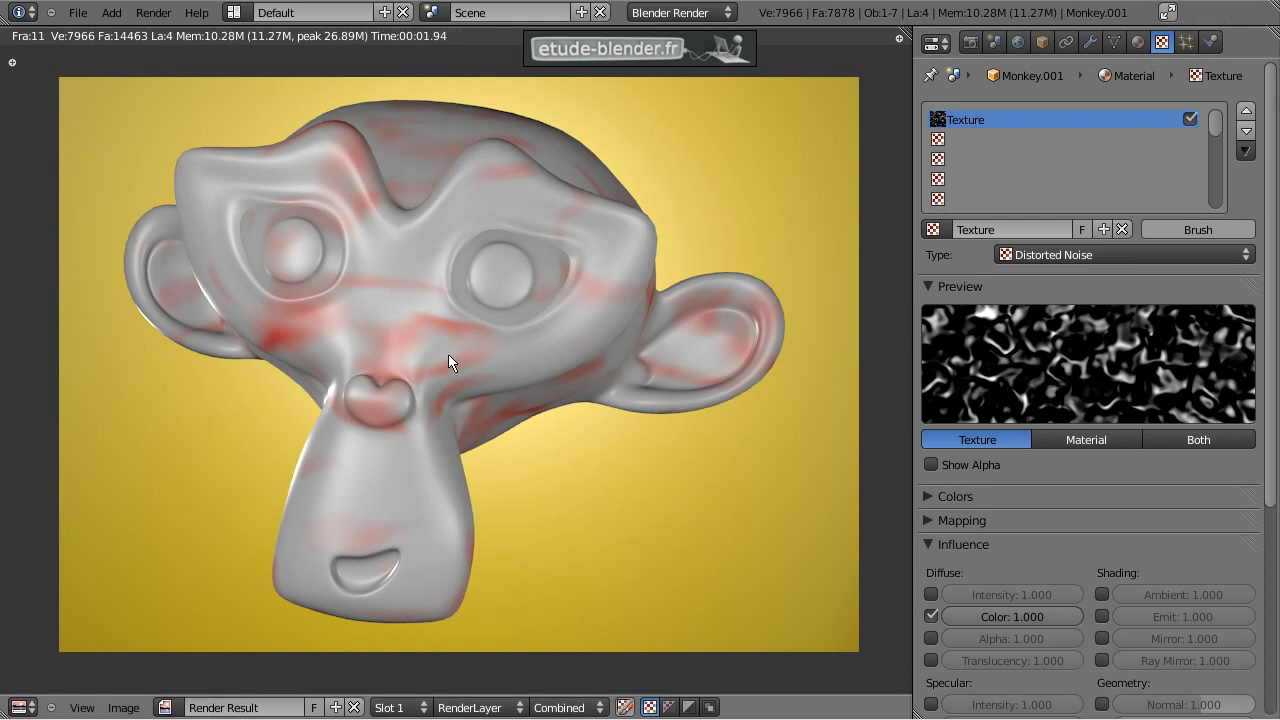
Step: Check the material's diffuse settings against the texture's influence settings, and make the preview show both texture and material
scroll(1066, 520, down, 4)
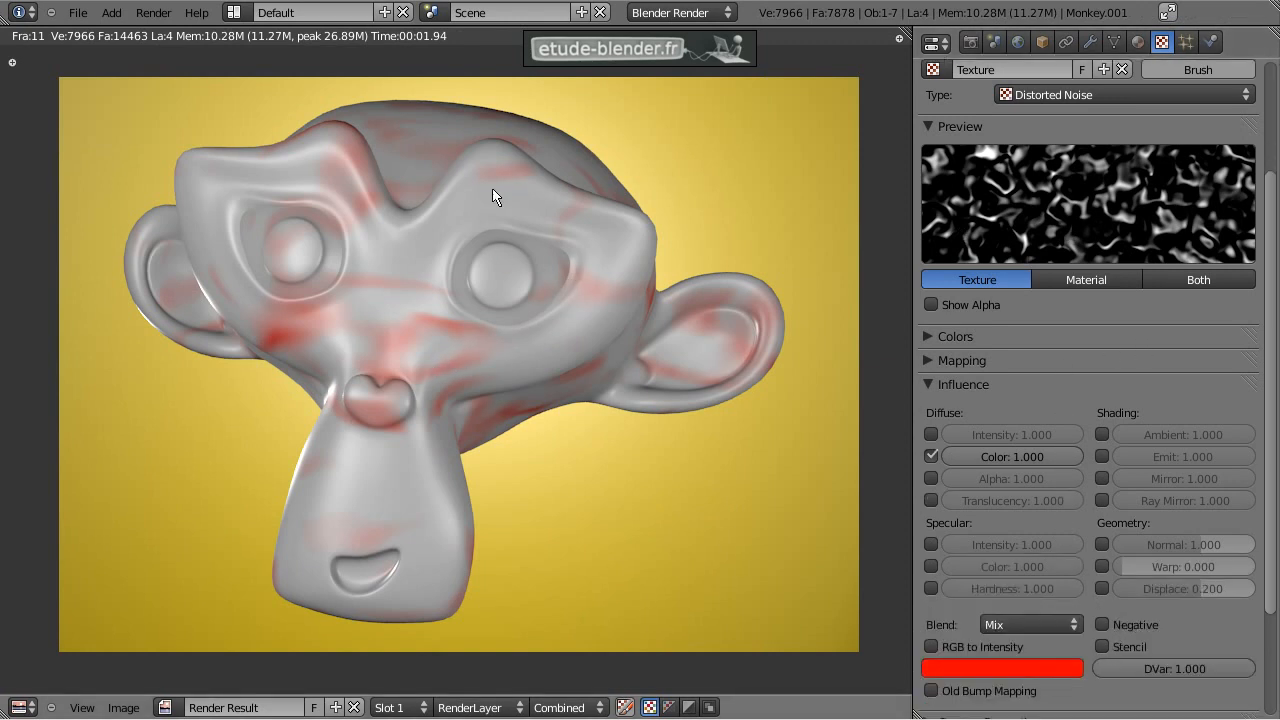
click(1138, 42)
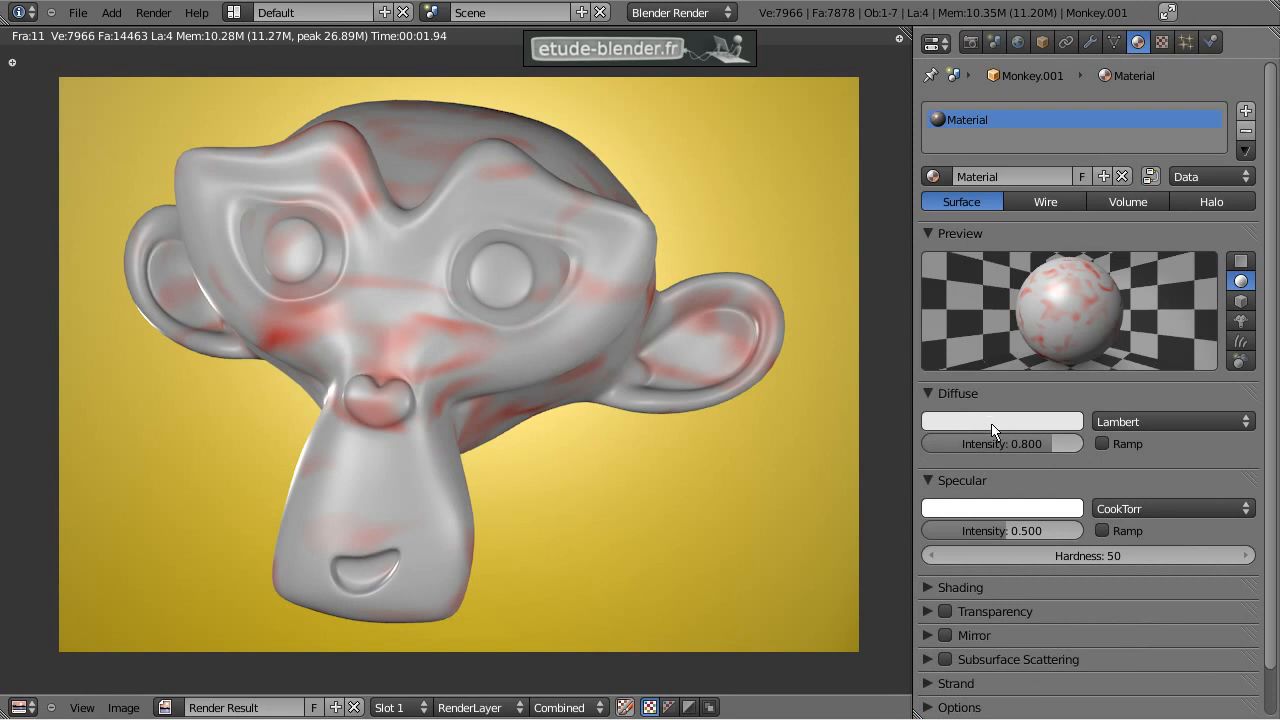
click(1160, 44)
scroll(1045, 224, up, 2)
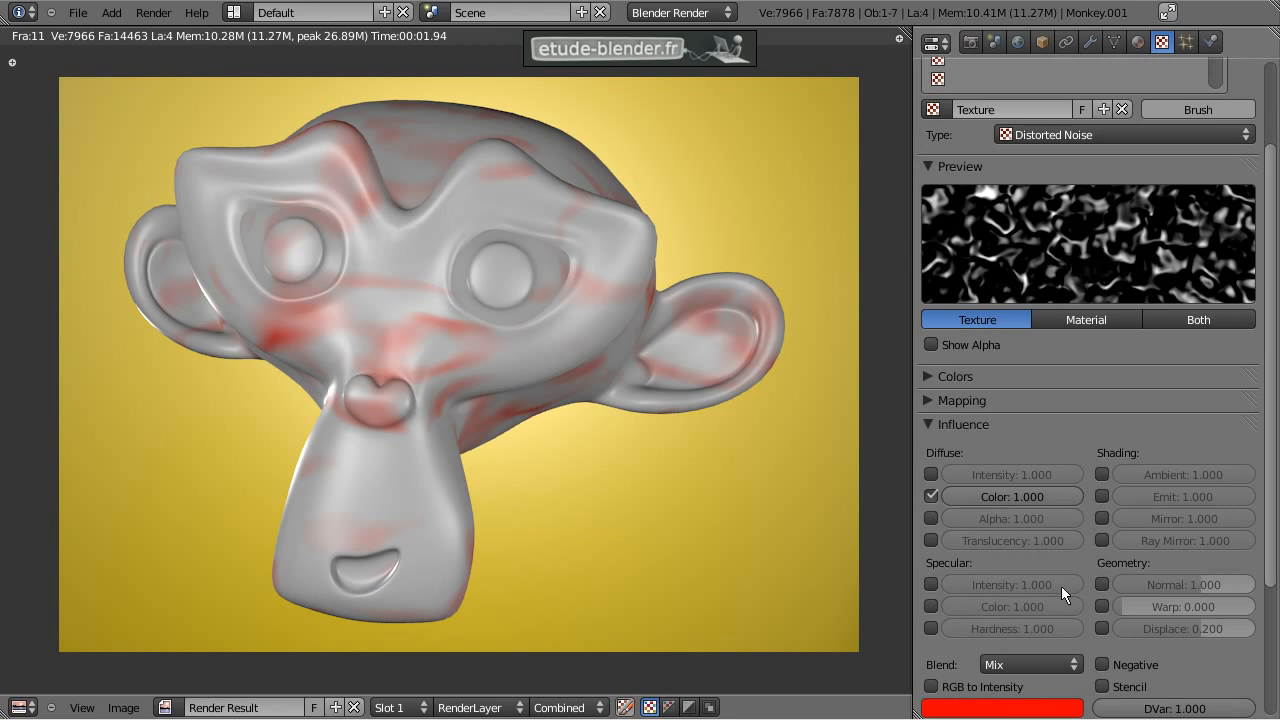
scroll(1056, 644, down, 1)
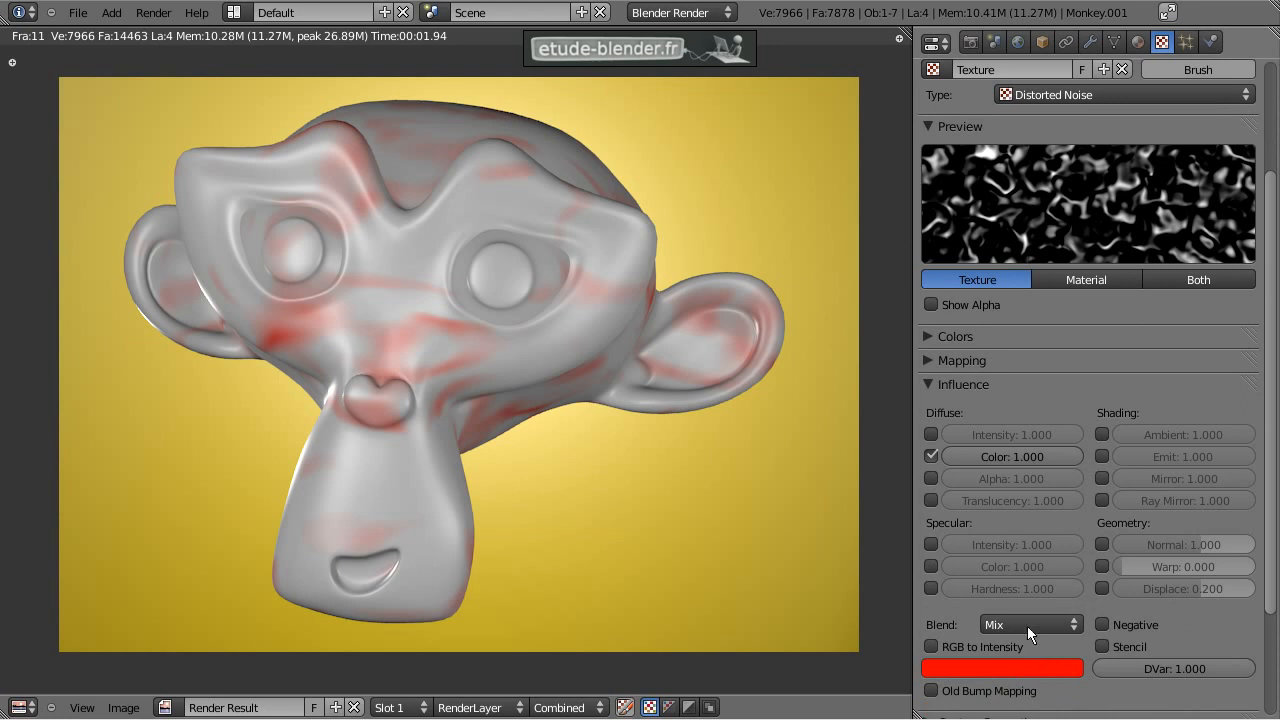
click(1200, 281)
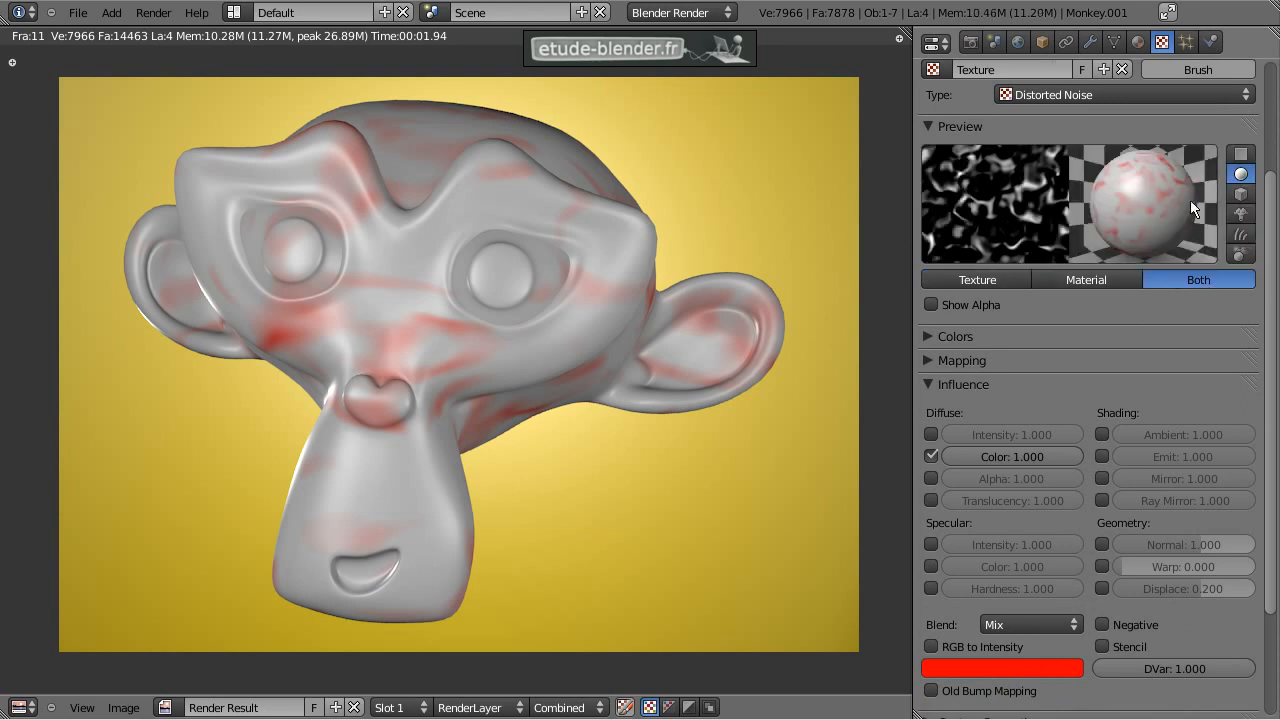
Step: Set the Distorted Noise texture's brightness to 1.500 and contrast to 1.200, and render the result
click(927, 337)
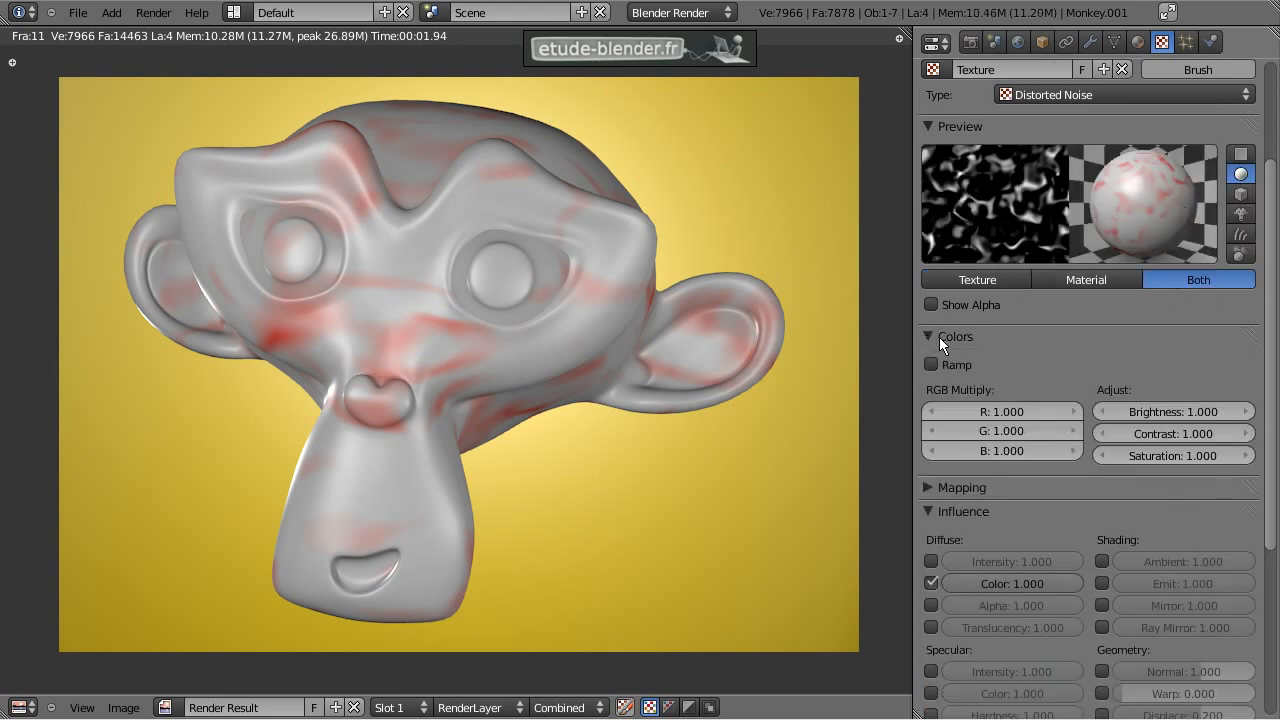
click(1241, 412)
click(1241, 412)
click(1241, 412)
click(1241, 412)
click(1241, 412)
click(1243, 436)
click(1243, 436)
key(F12)
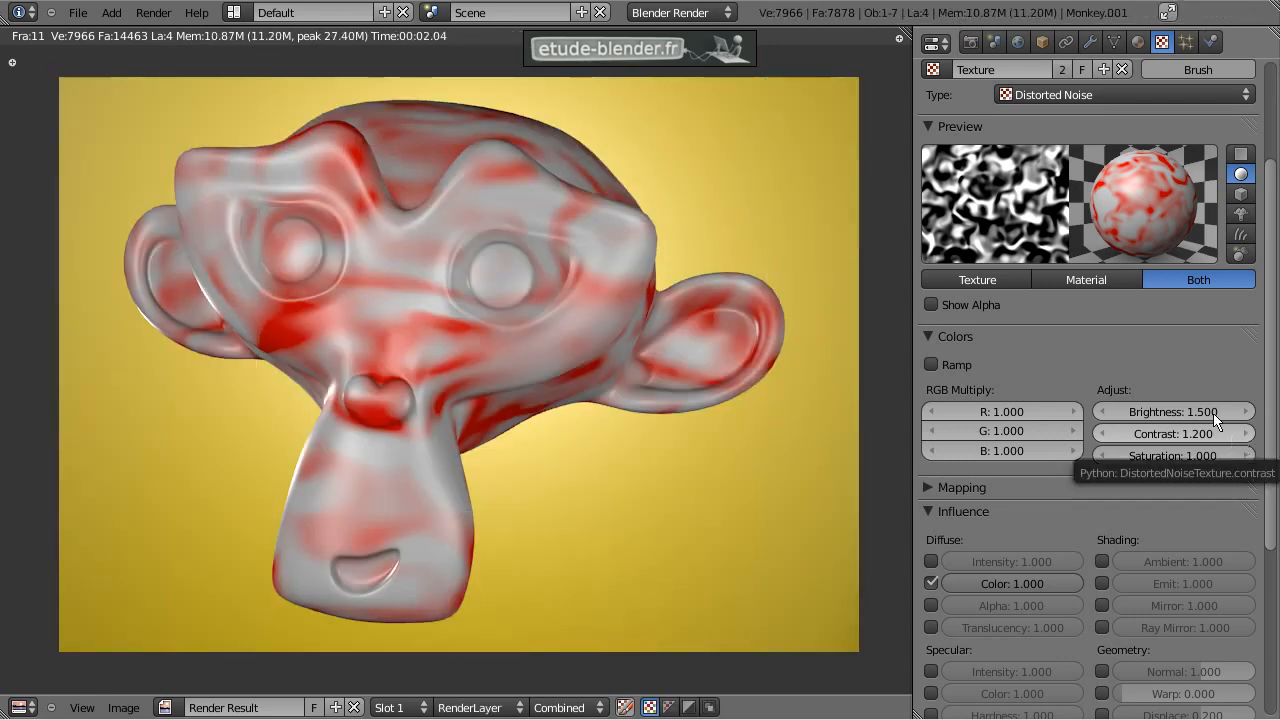
Step: Change the monkey material's diffuse colour to light blue and render the result
click(1138, 41)
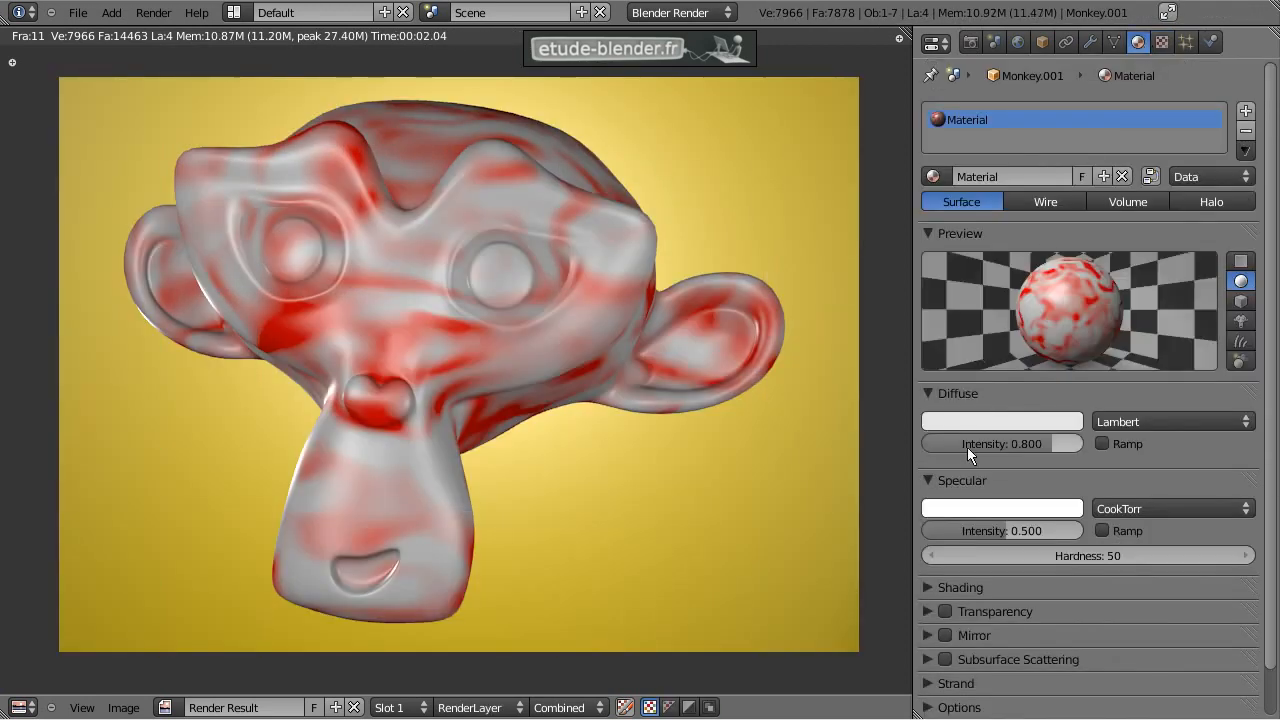
click(990, 422)
drag(1025, 180, 1031, 177)
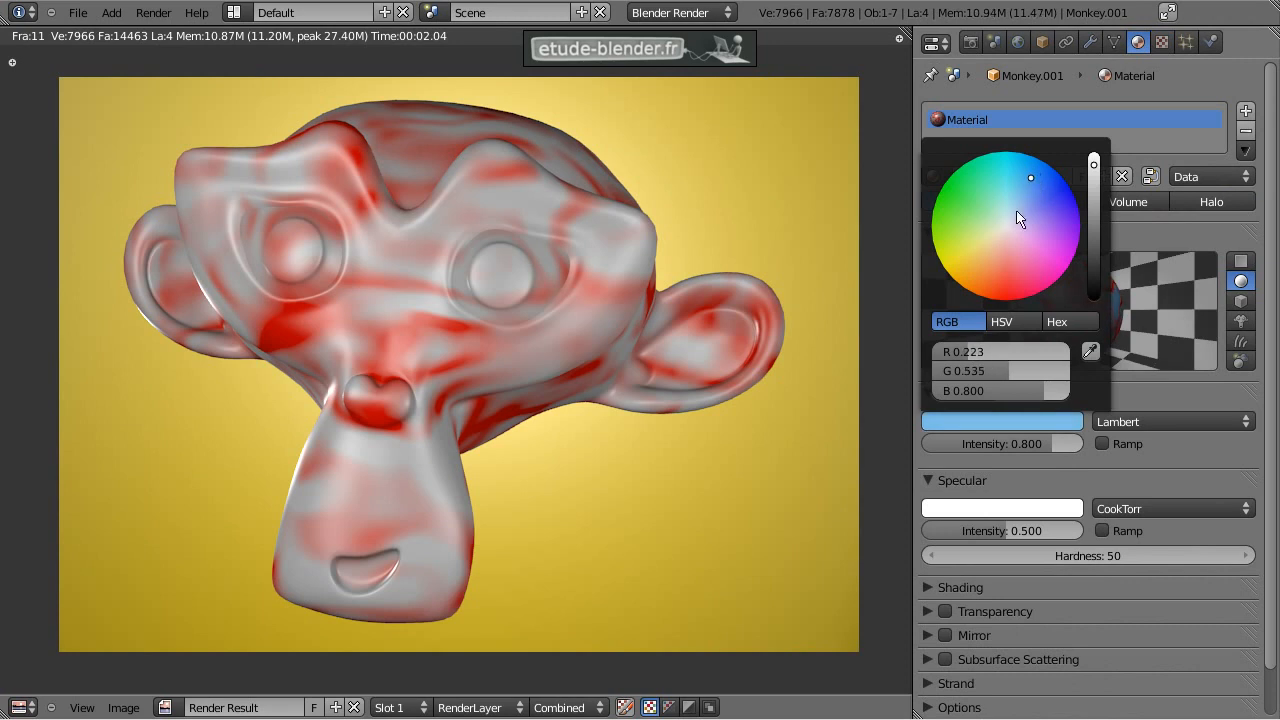
mouse_move(964, 352)
mouse_down()
mouse_move(995, 368)
mouse_move(971, 367)
mouse_up()
key(F12)
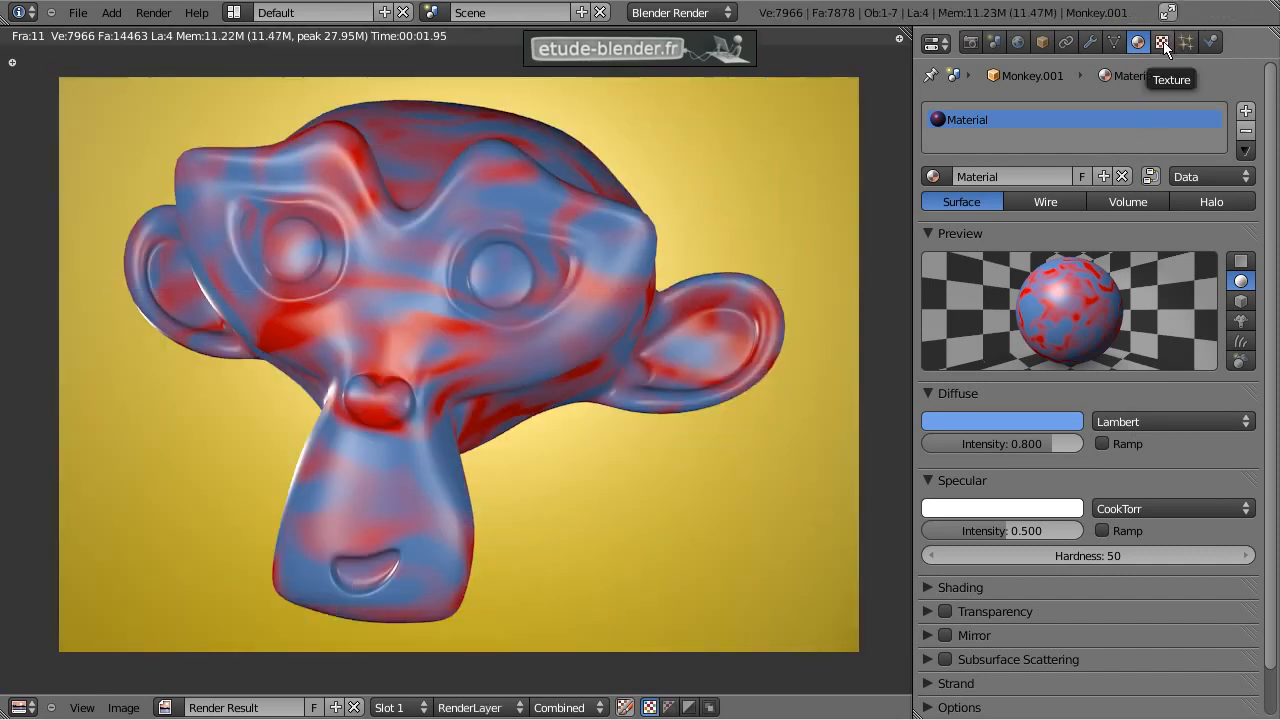
Step: Add a second texture of type Marble in the slot below the Distorted Noise texture and render the monkey
click(1162, 41)
scroll(1071, 266, up, 4)
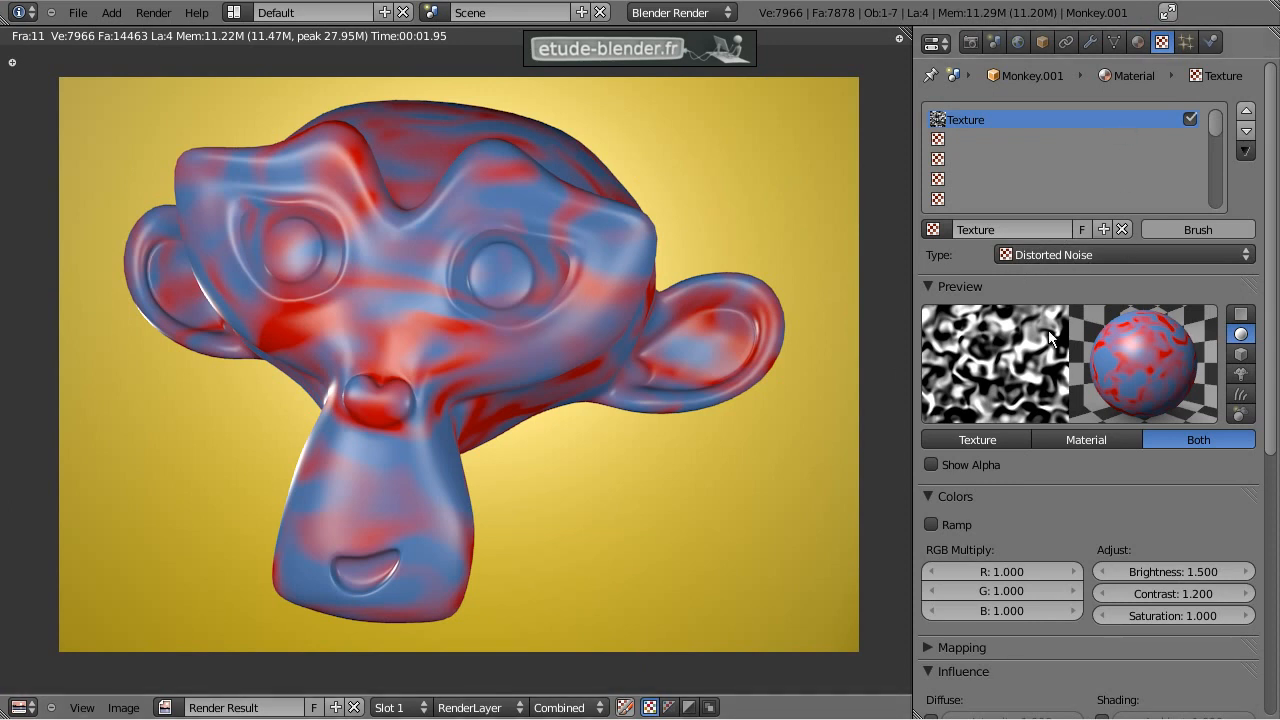
click(1139, 41)
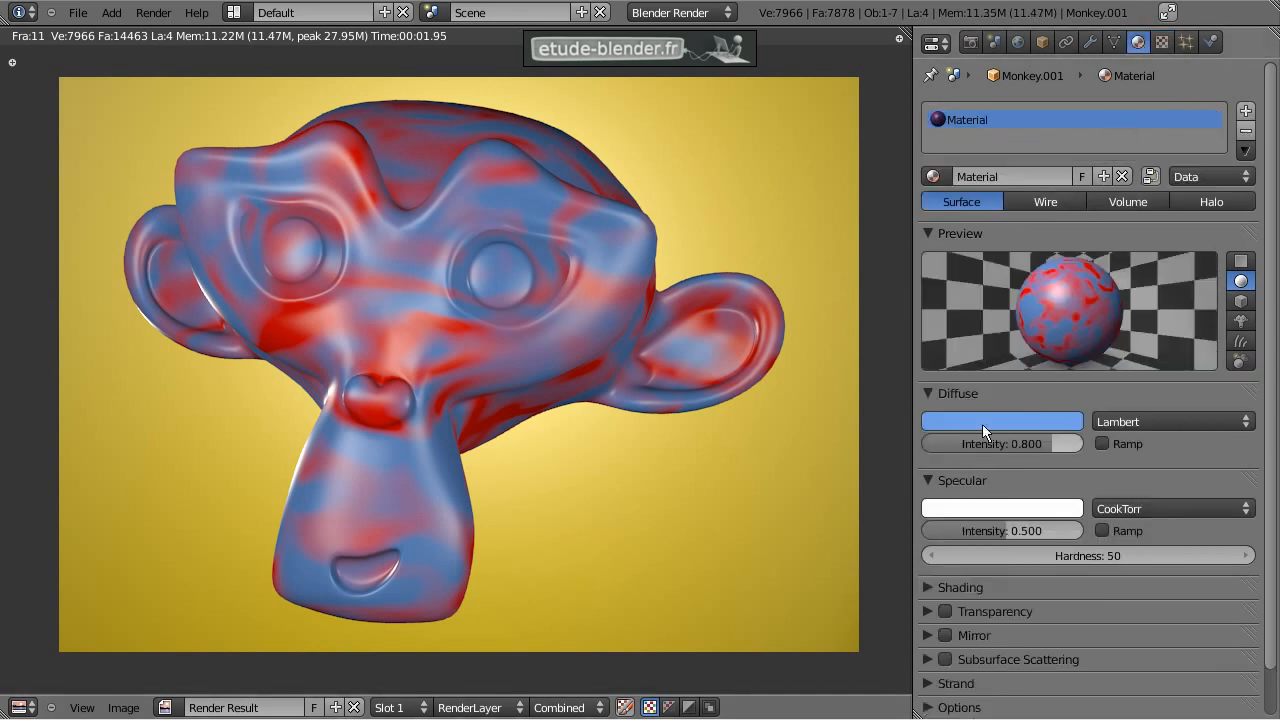
click(1162, 41)
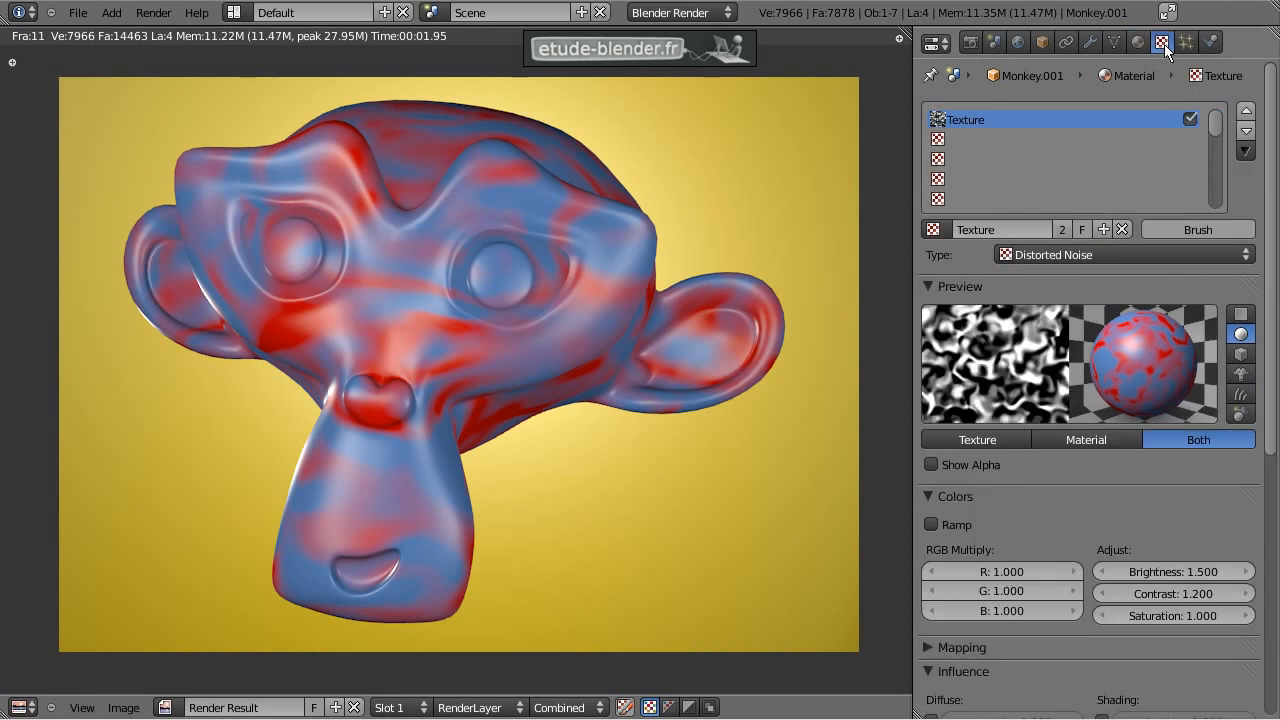
click(954, 141)
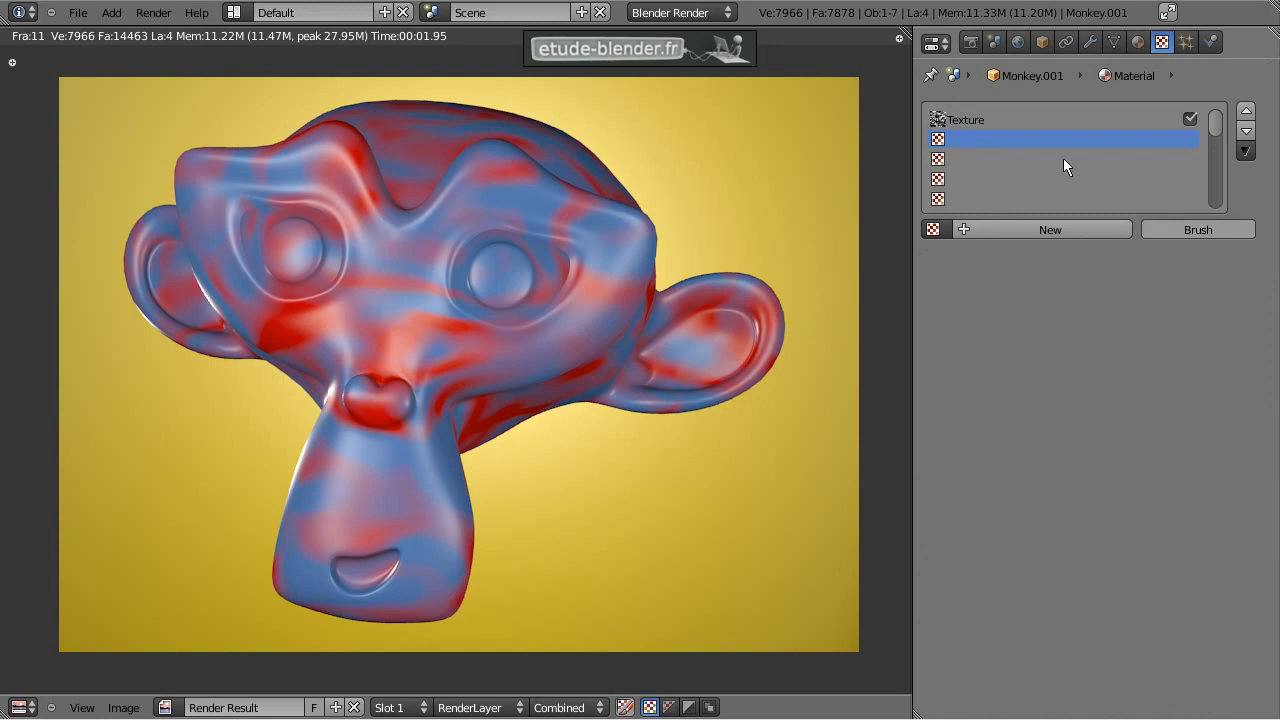
click(1056, 231)
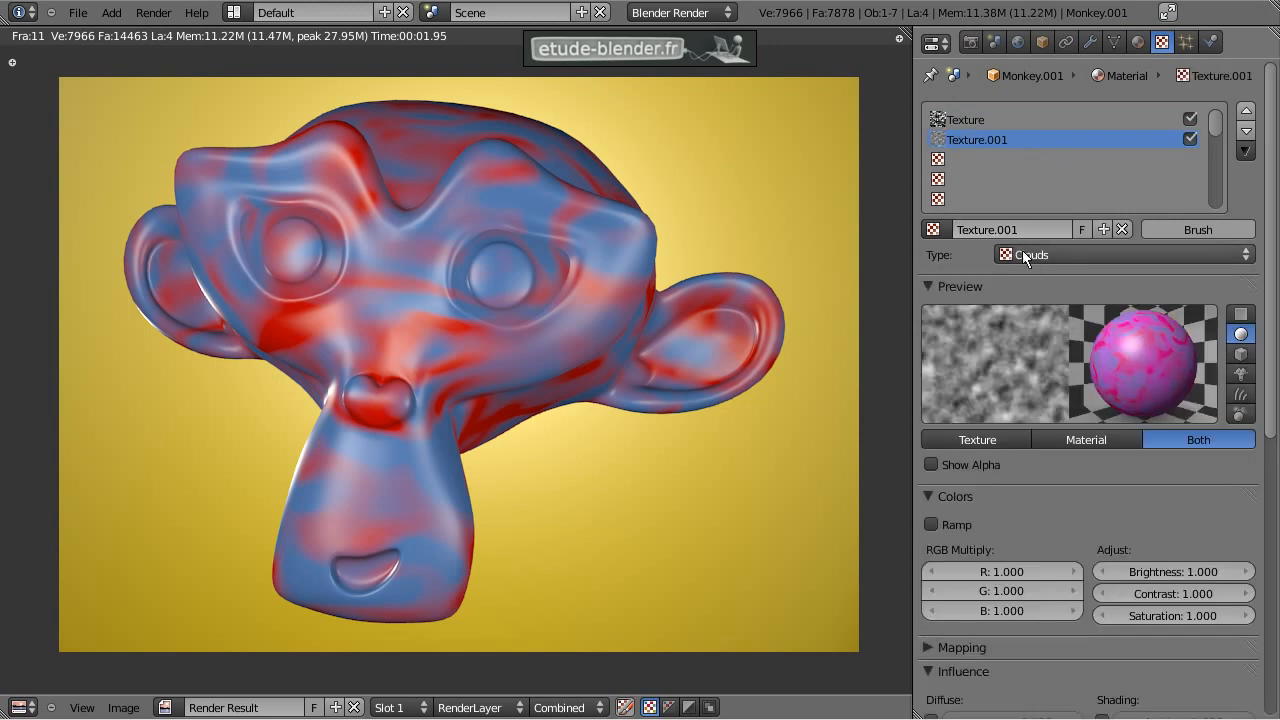
click(1024, 254)
click(1055, 428)
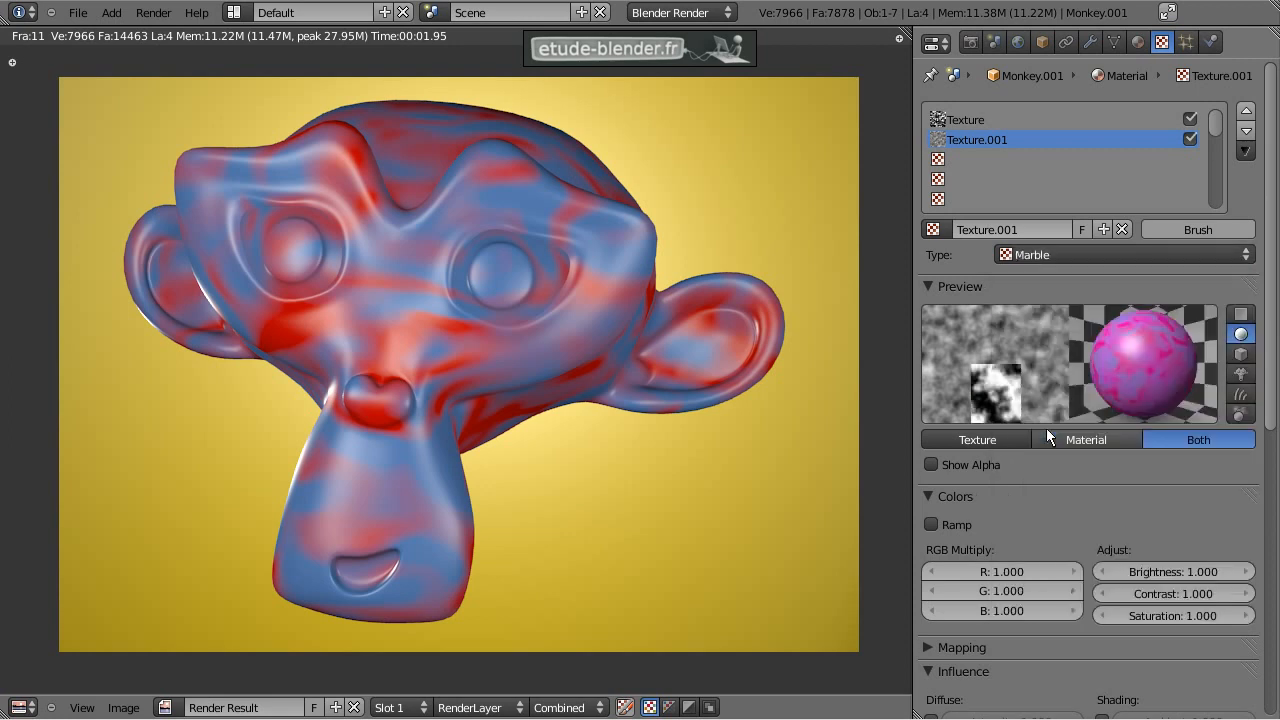
key(F12)
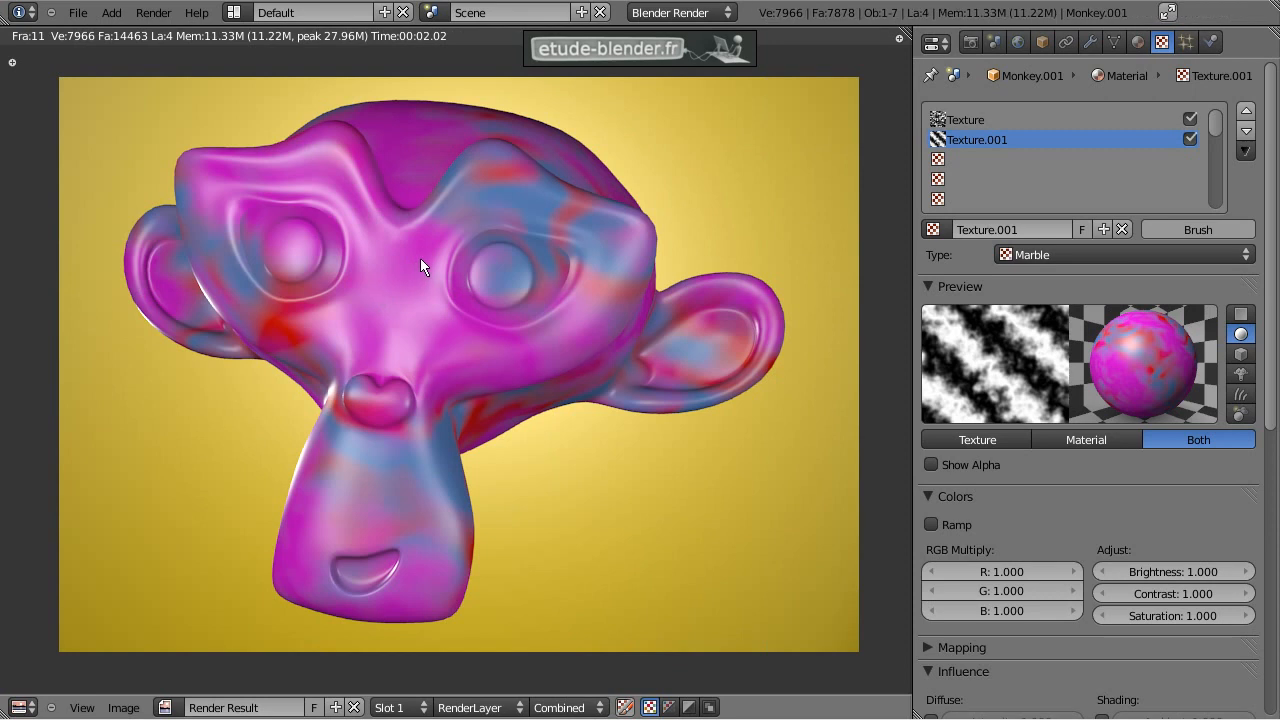
Step: Change the Marble texture's influence colour to green and render the result
scroll(1040, 386, down, 8)
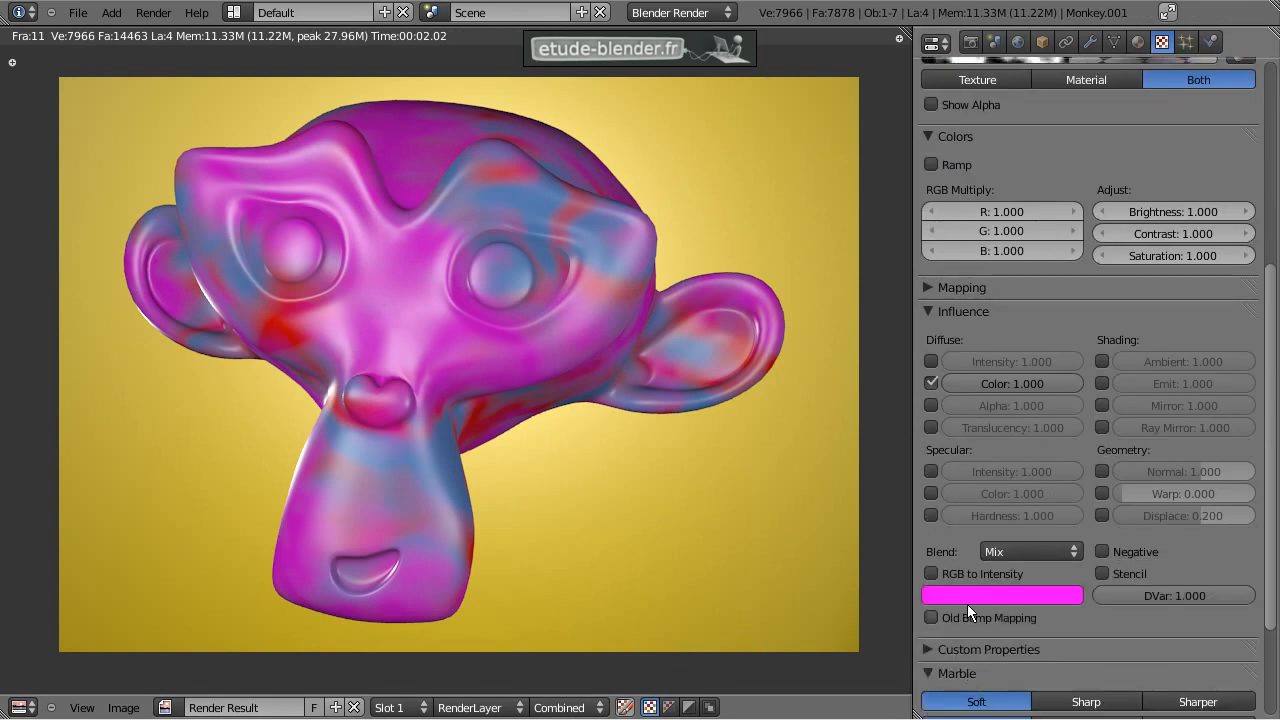
click(968, 601)
drag(998, 415, 929, 345)
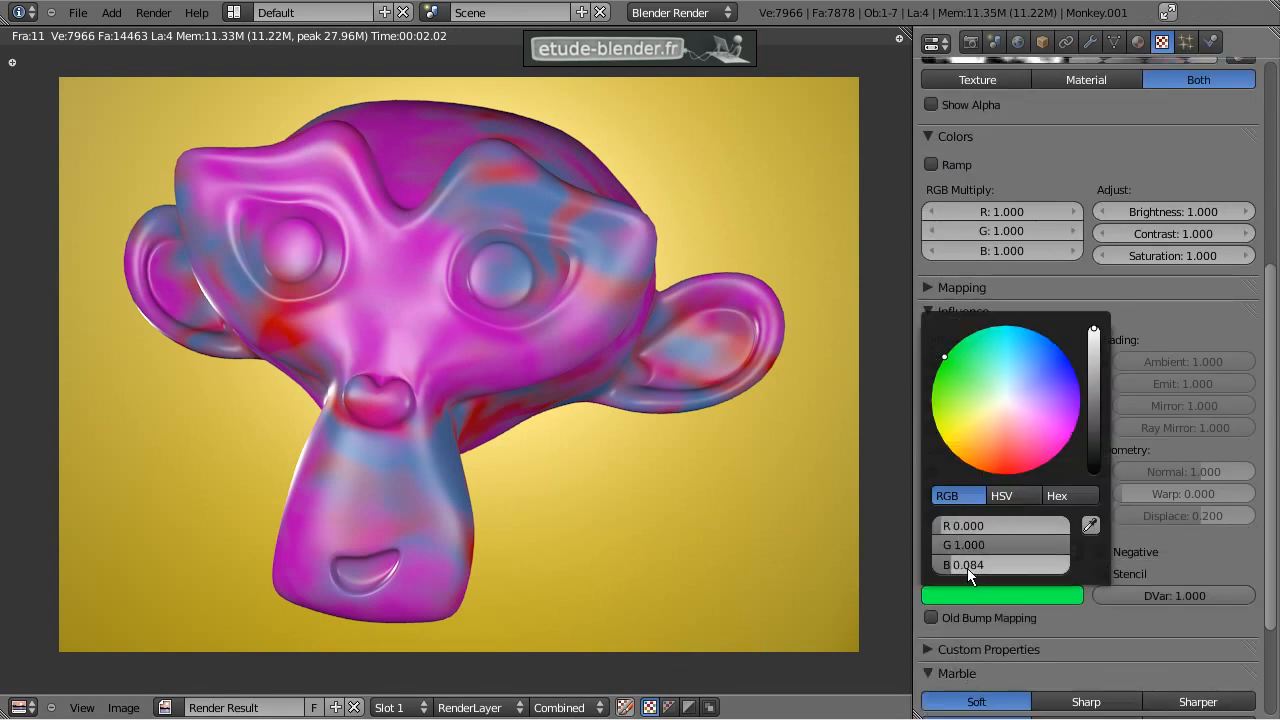
scroll(1133, 386, up, 8)
key(F12)
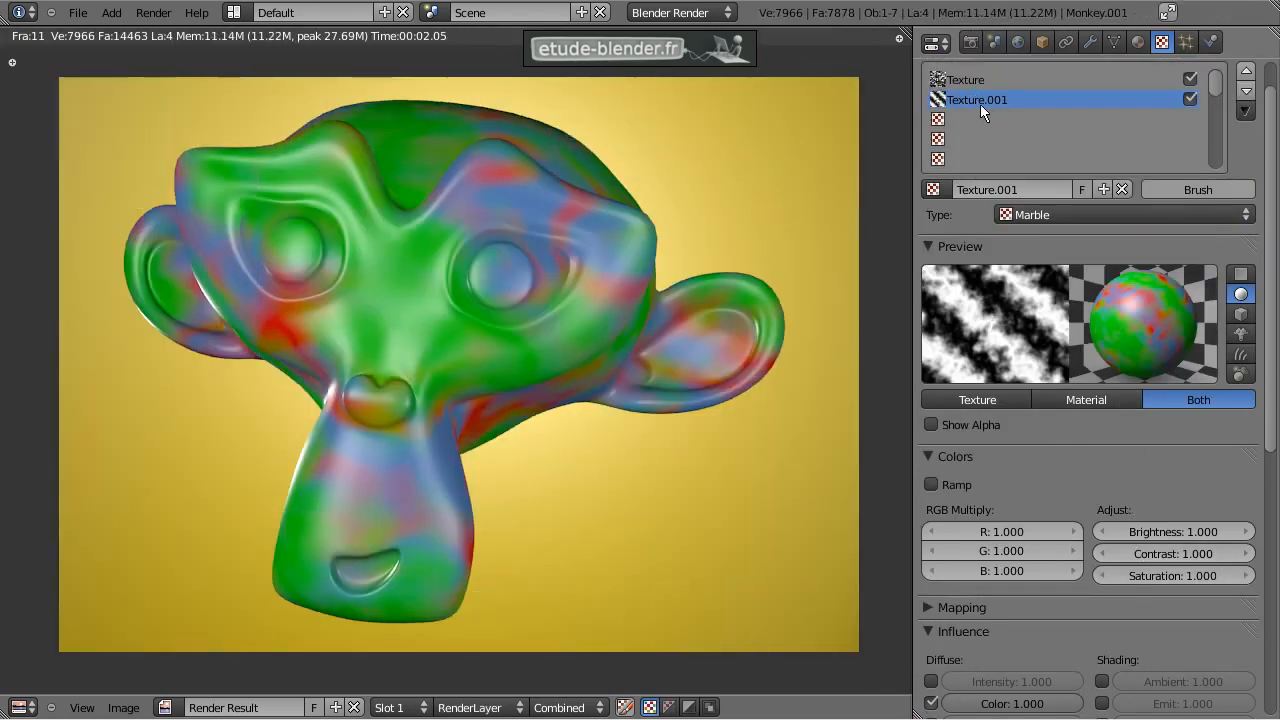
Step: Move the second texture's Marble settings directly above its Mapping settings and set the marble noise to Hard
click(961, 79)
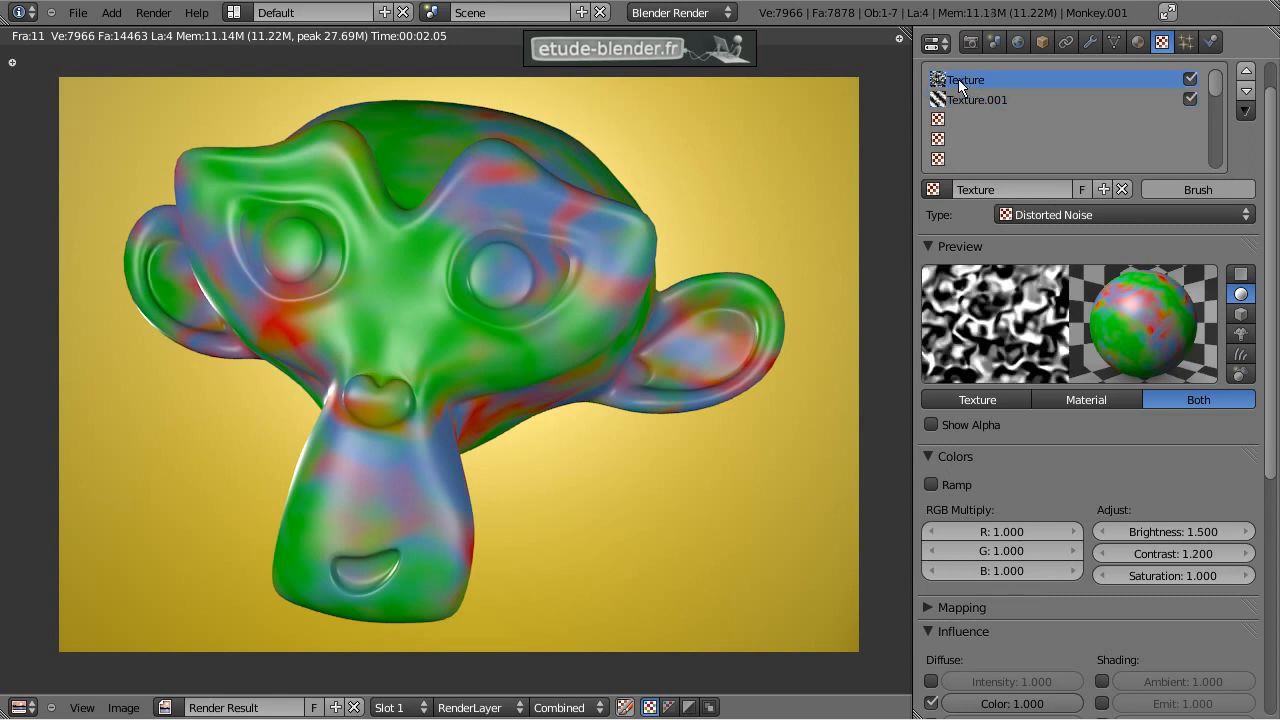
click(980, 100)
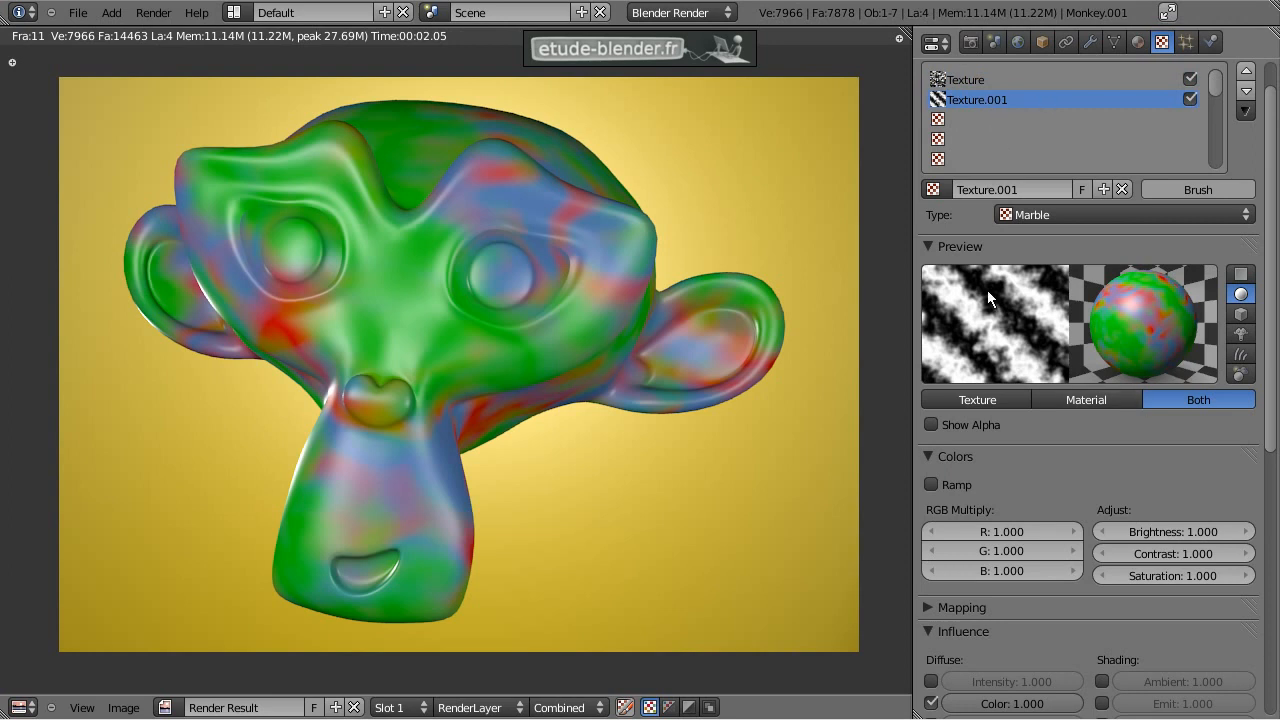
scroll(1062, 434, down, 4)
scroll(1060, 430, up, 3)
scroll(1058, 424, down, 10)
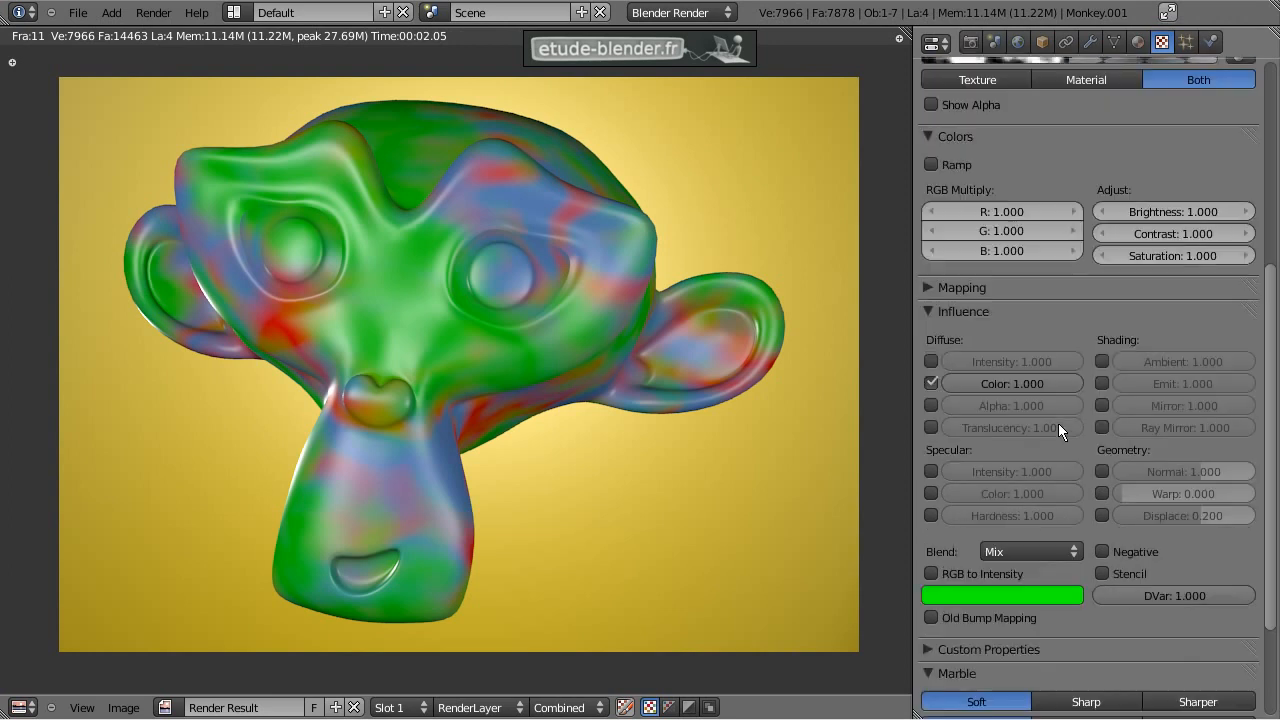
drag(1003, 523, 1014, 181)
scroll(1014, 181, up, 1)
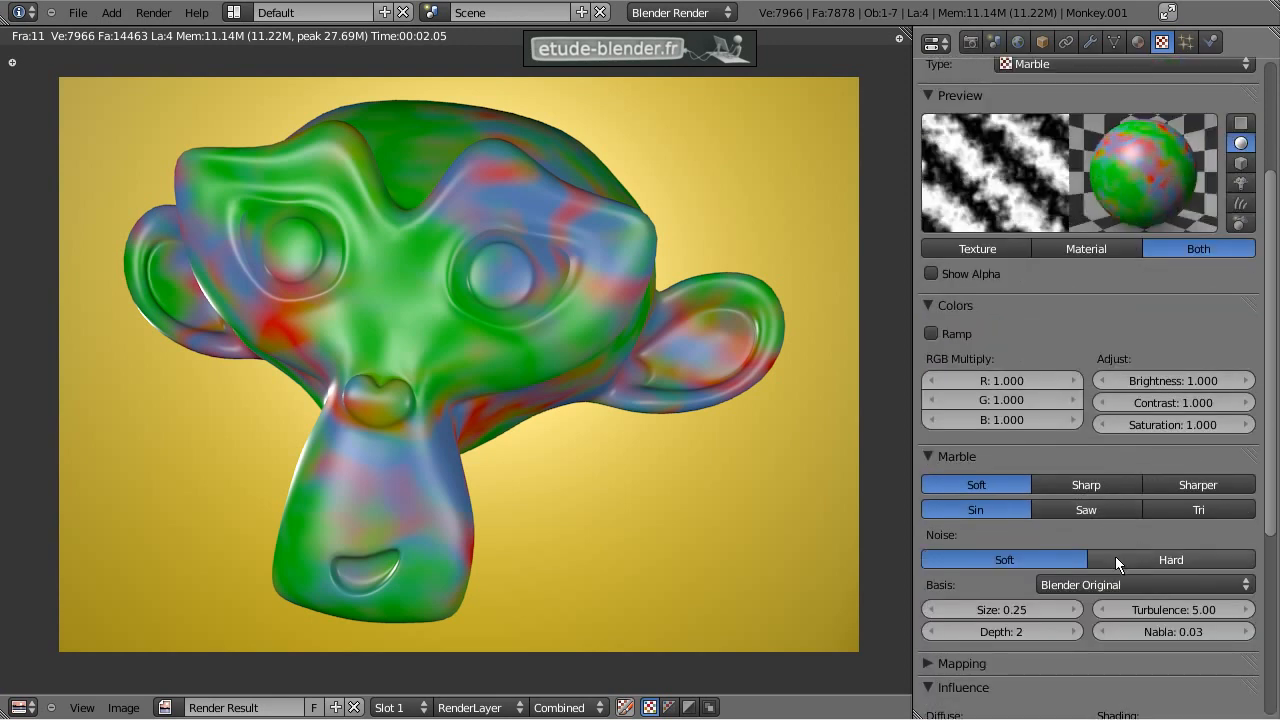
click(1168, 557)
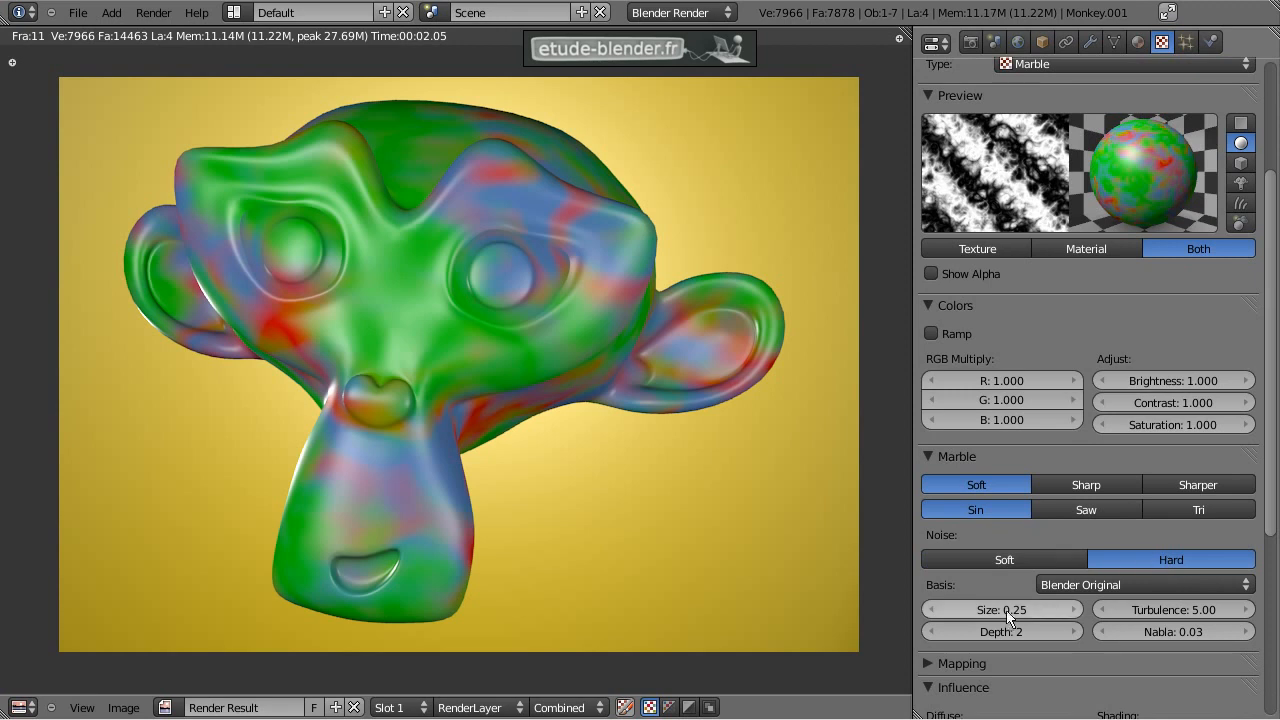
Step: Set the Marble noise size to 0.05 and depth to 10, and render the monkey
click(939, 609)
click(939, 610)
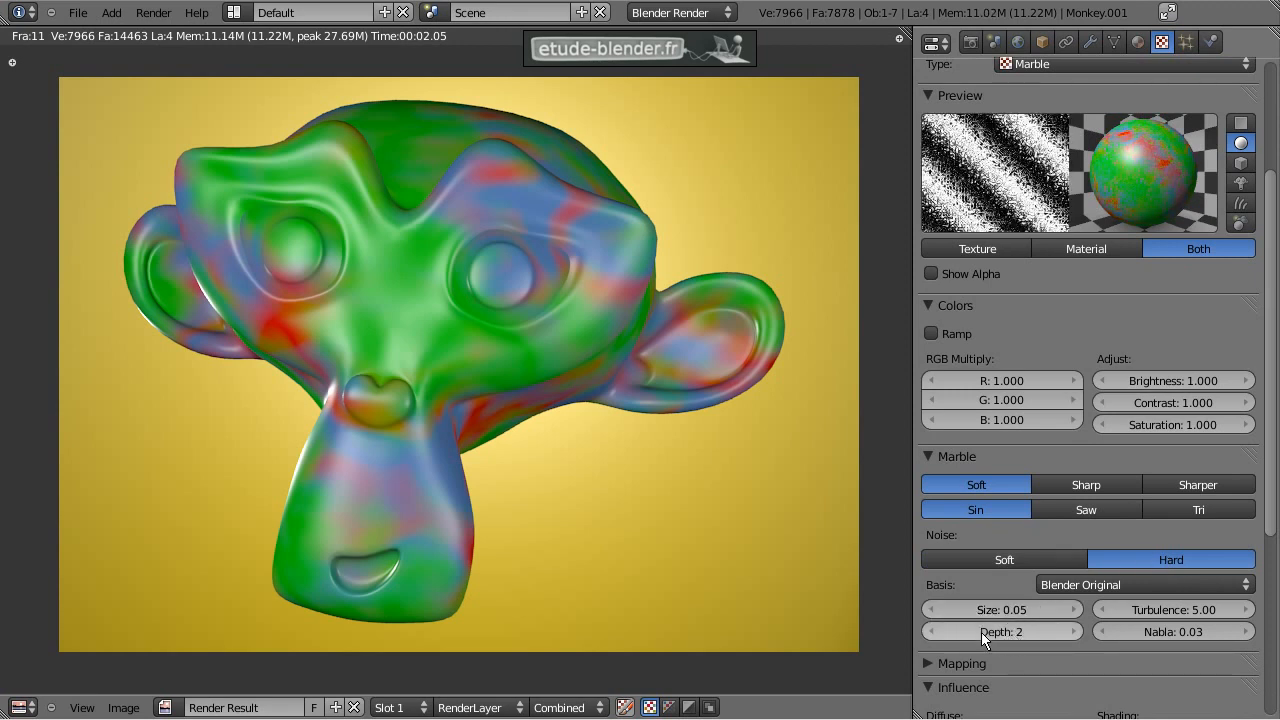
drag(1096, 636, 1124, 637)
key(F12)
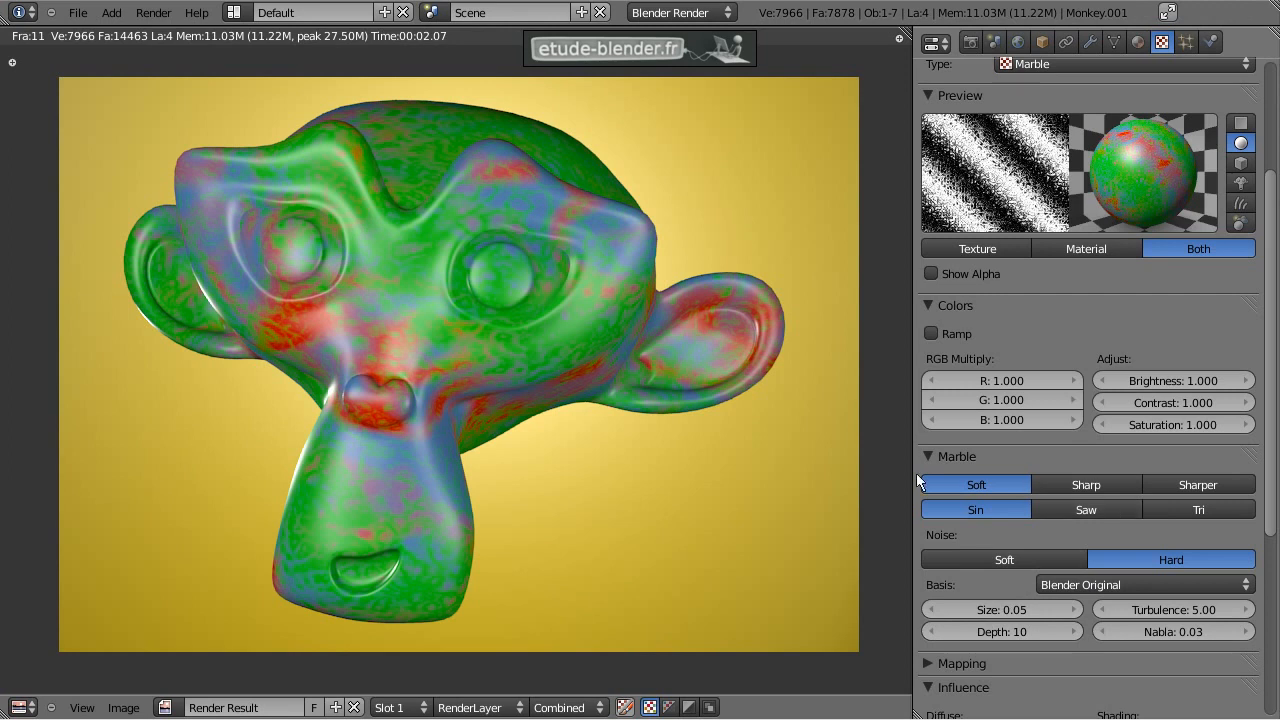
Step: Collapse the Marble settings, set the texture's influence blend type to Difference and render the monkey
click(936, 456)
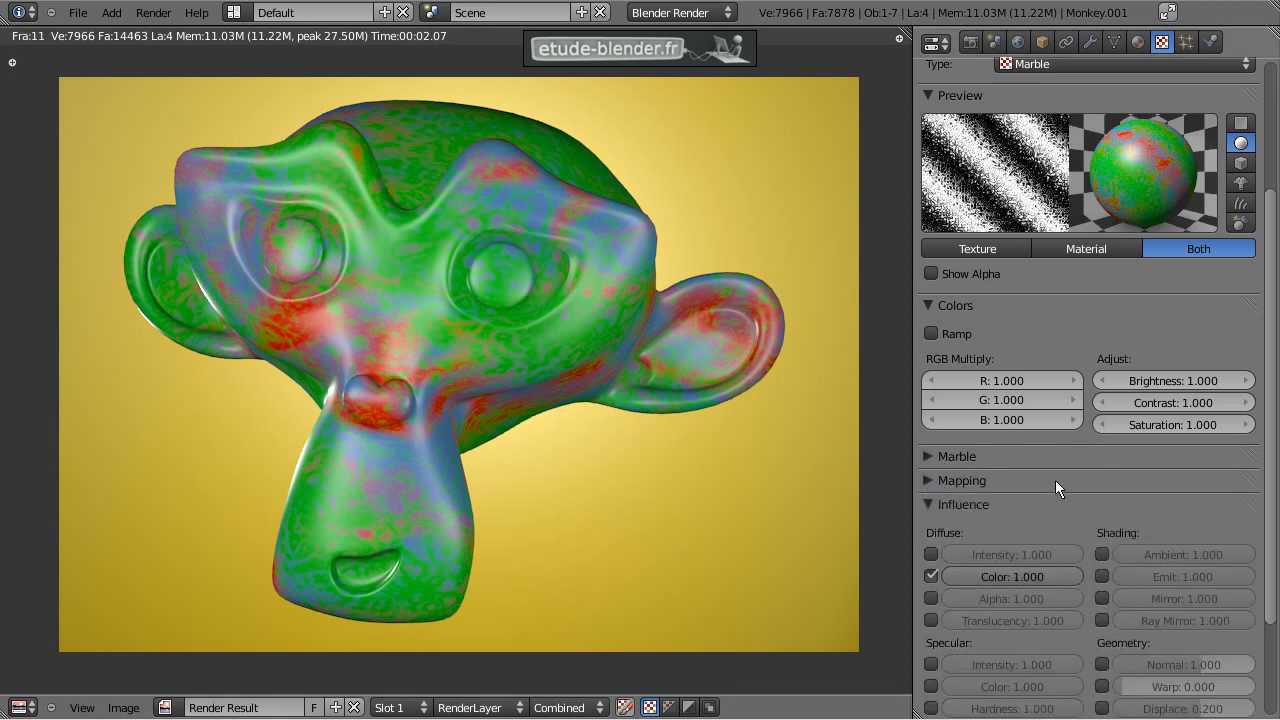
scroll(1062, 475, down, 3)
scroll(1026, 500, up, 1)
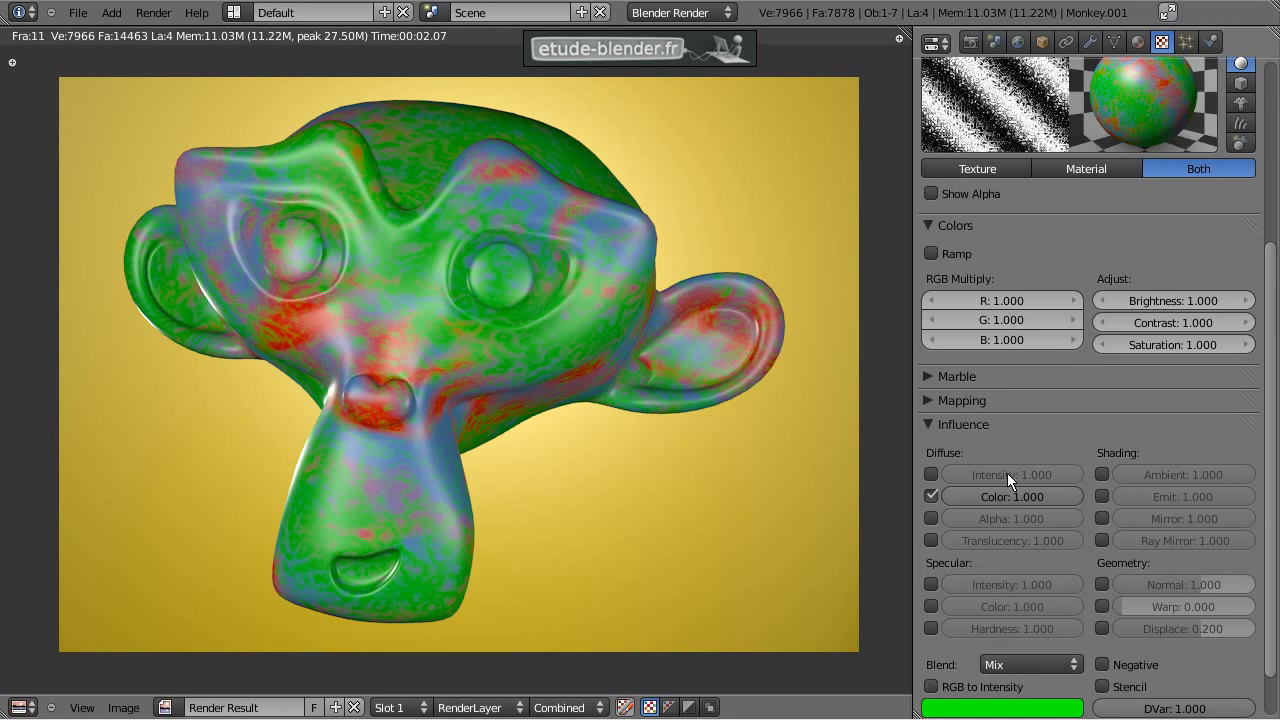
scroll(1007, 488, up, 6)
scroll(1022, 516, down, 7)
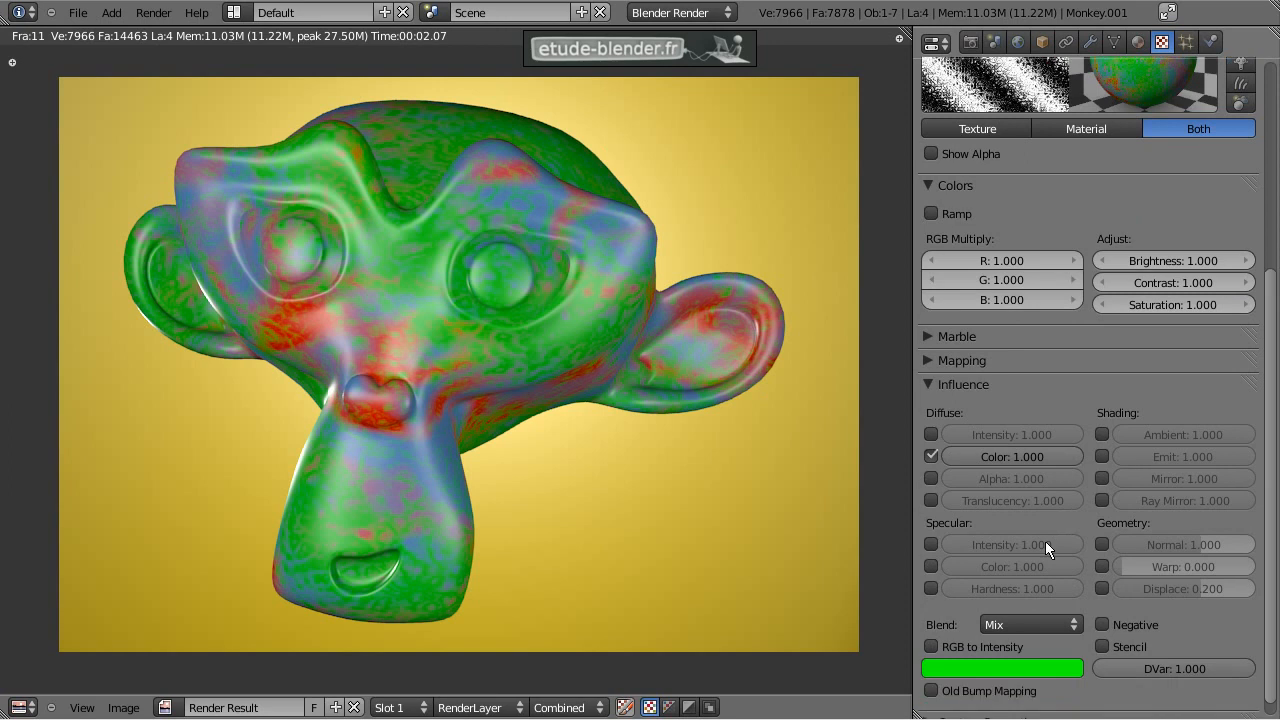
click(1040, 610)
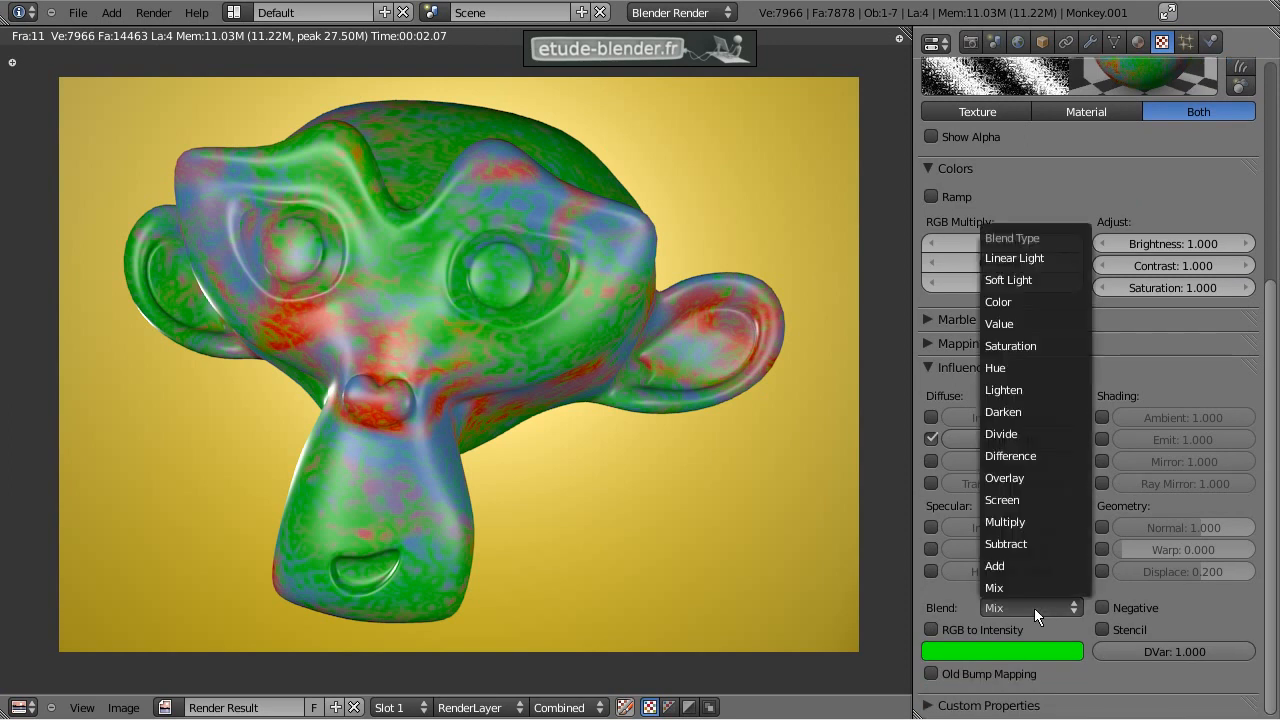
click(1021, 608)
click(1013, 604)
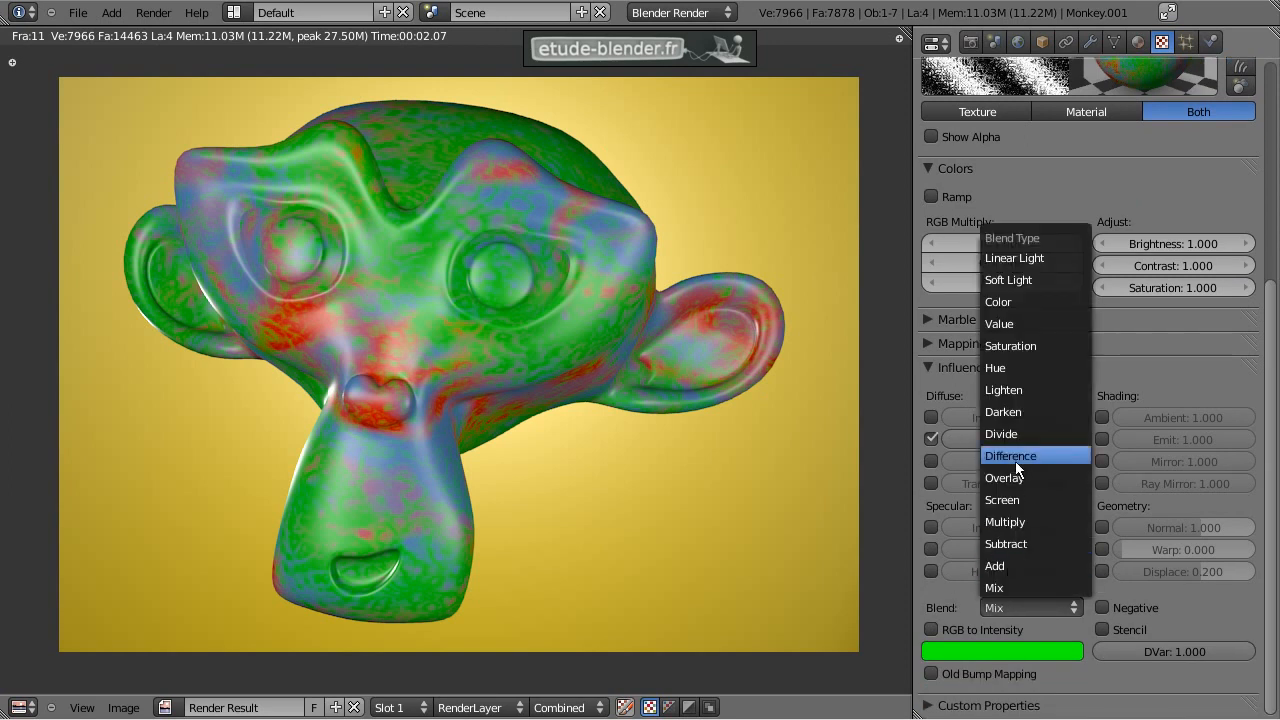
click(1040, 457)
scroll(1100, 350, up, 5)
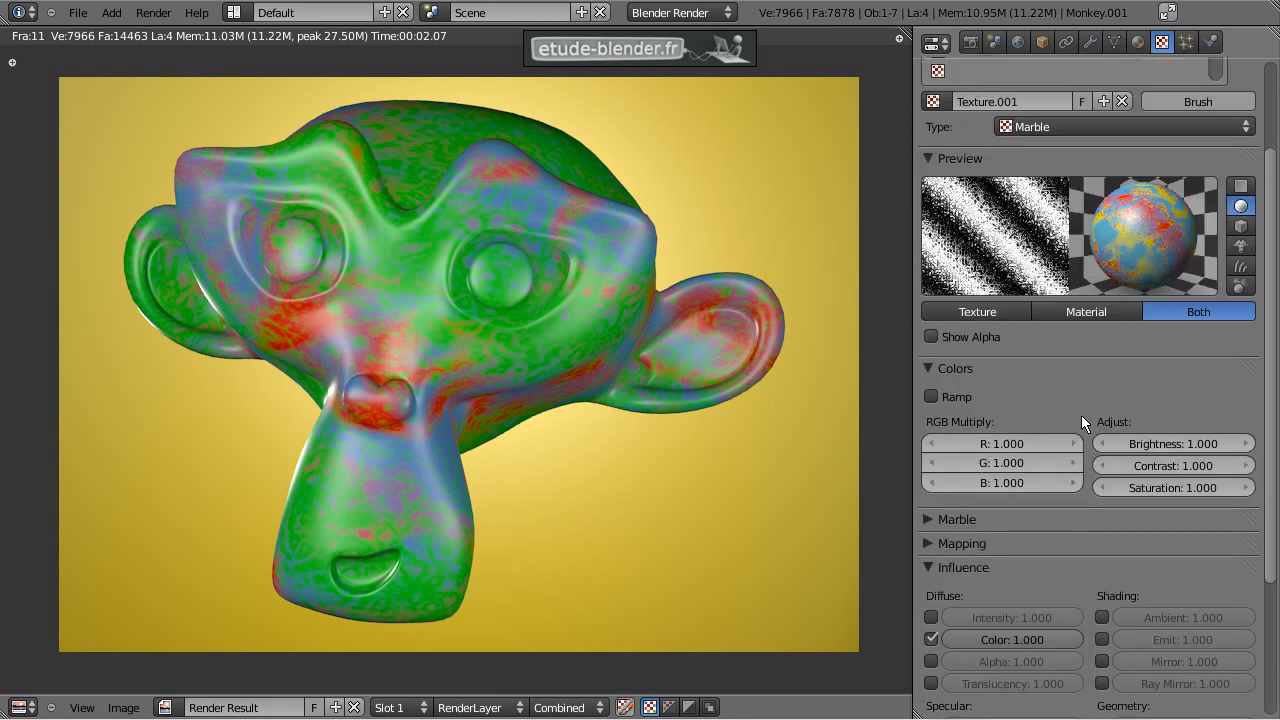
key(F12)
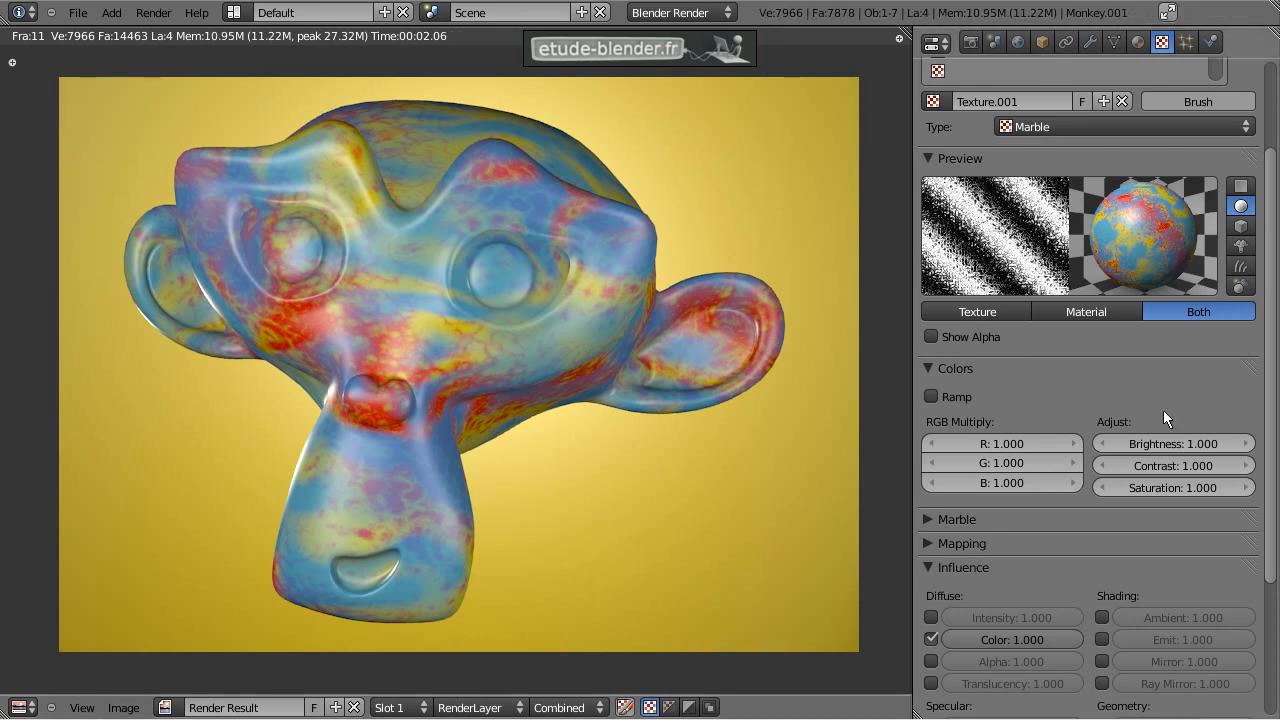
Step: Enable the Marble texture's Normal influence and move the Influence settings directly above the Colors settings
scroll(1045, 412, down, 5)
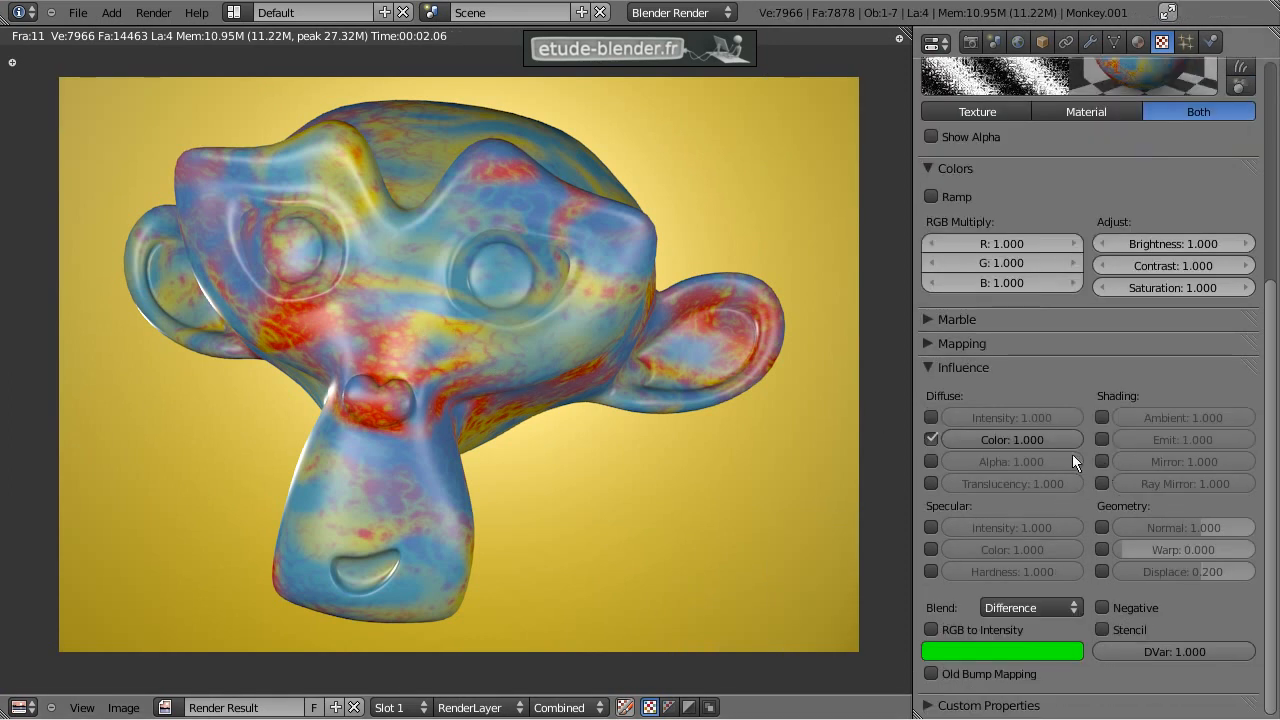
click(1102, 527)
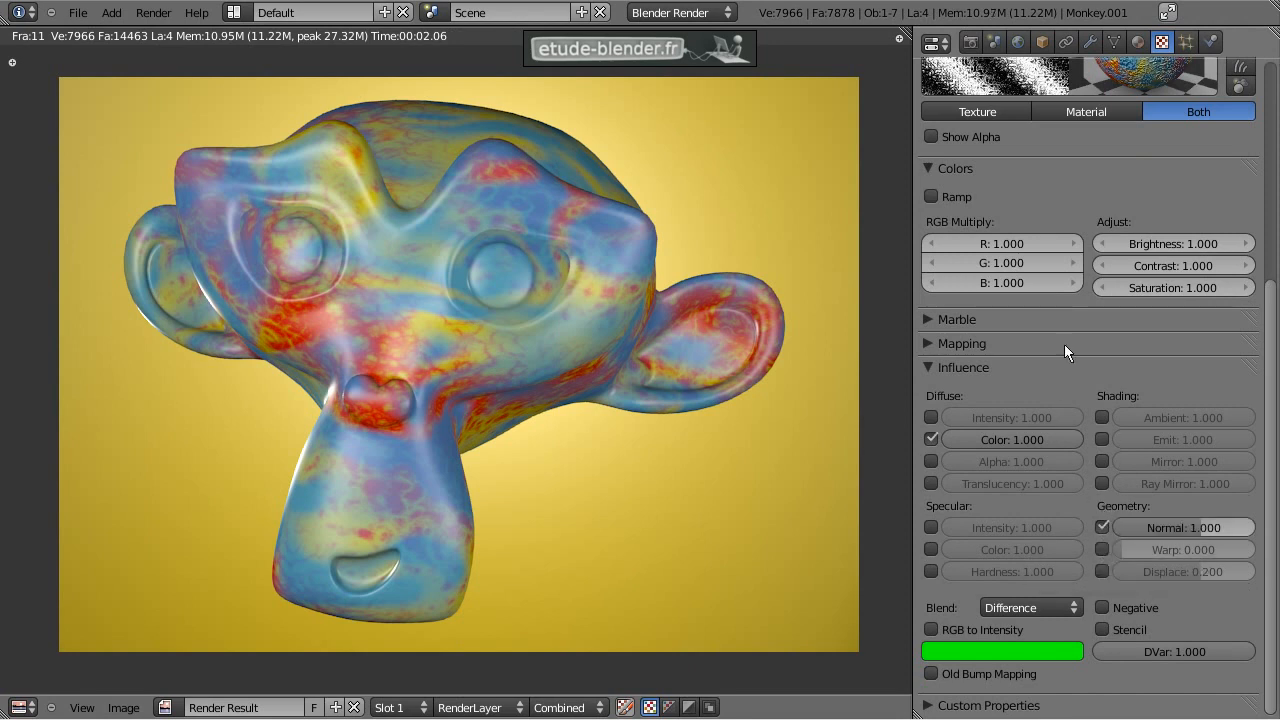
scroll(1054, 460, up, 3)
drag(1022, 486, 1003, 272)
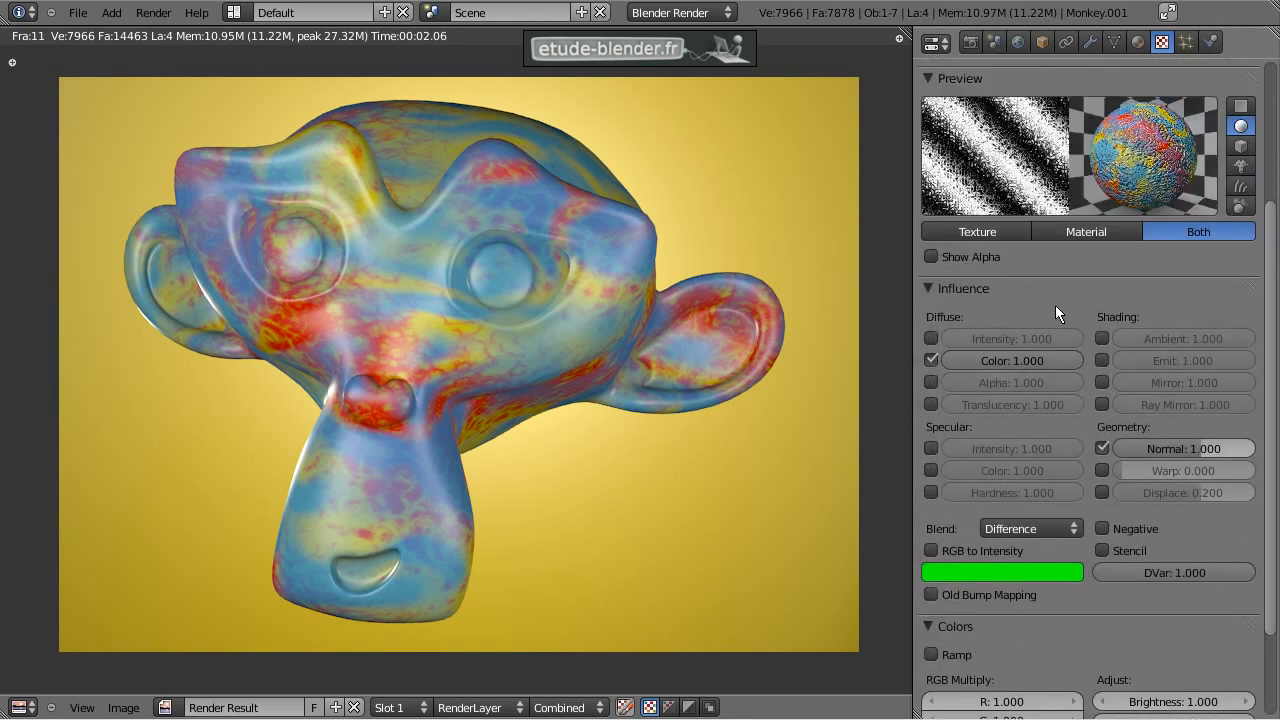
scroll(1065, 329, up, 2)
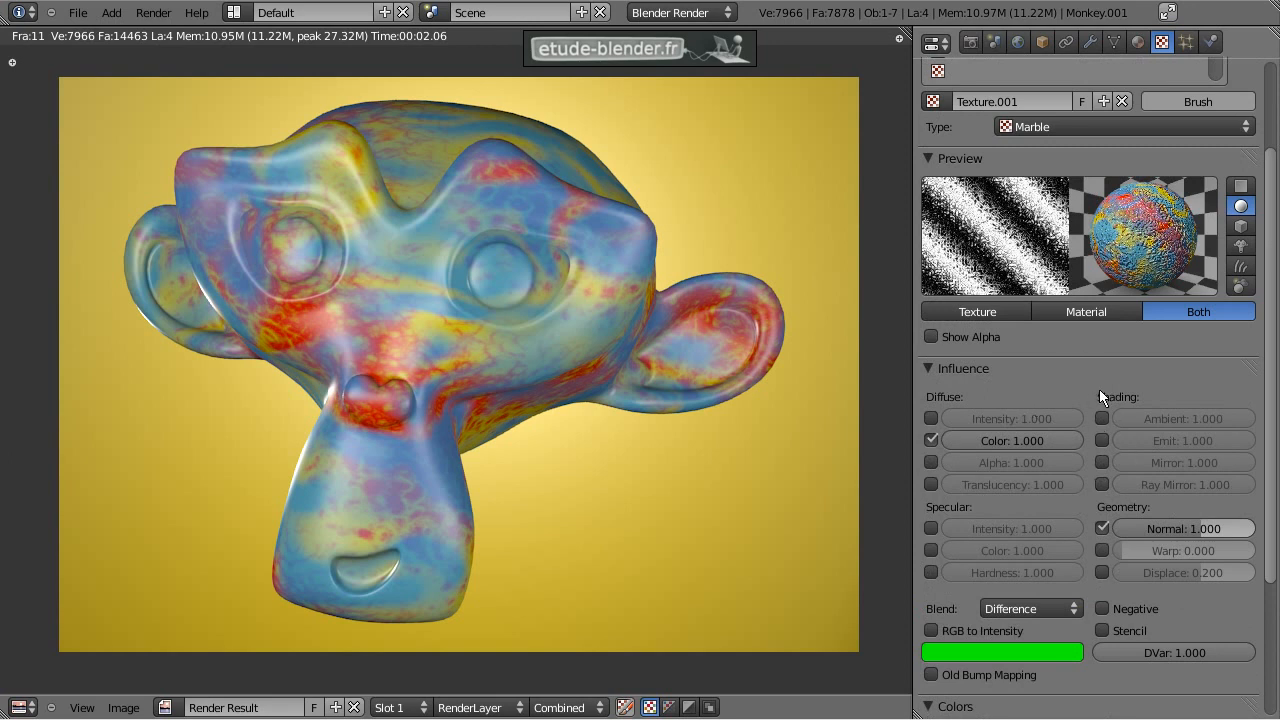
Step: Render the monkey, set the Marble texture's Normal influence to 0.4 and render again
scroll(1099, 390, down, 1)
click(1177, 488)
click(1193, 465)
key(F12)
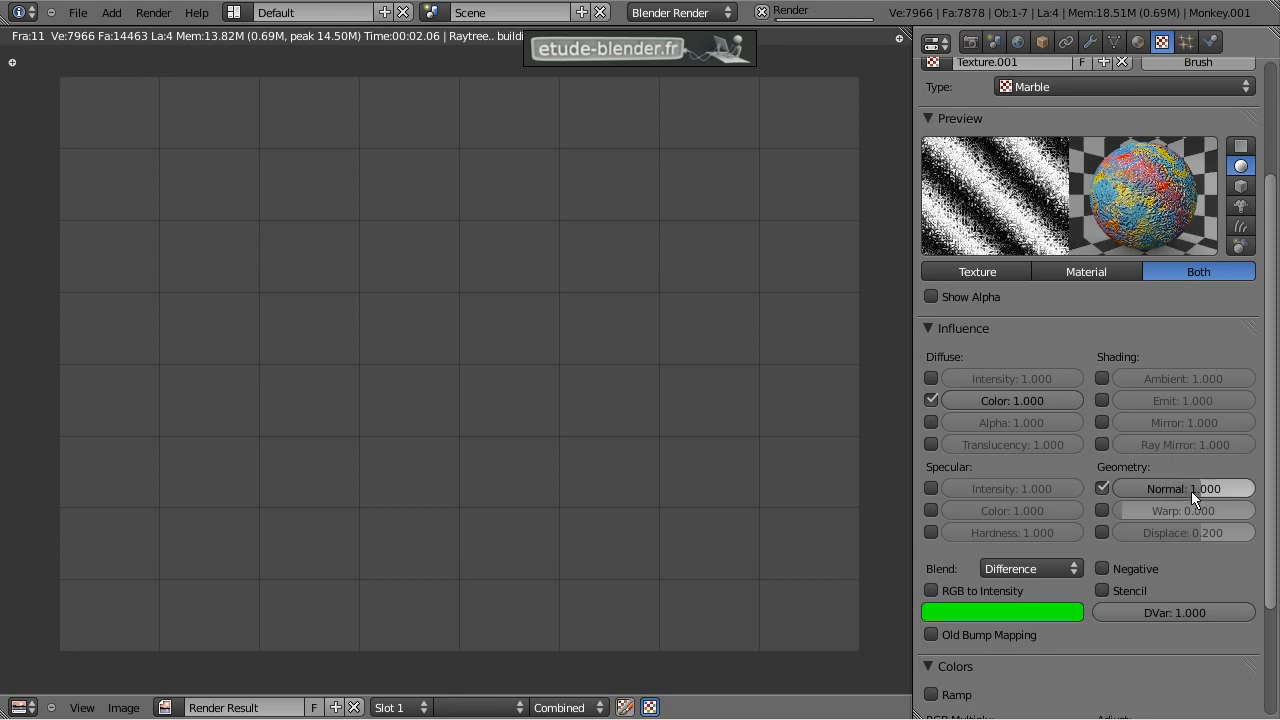
click(1156, 487)
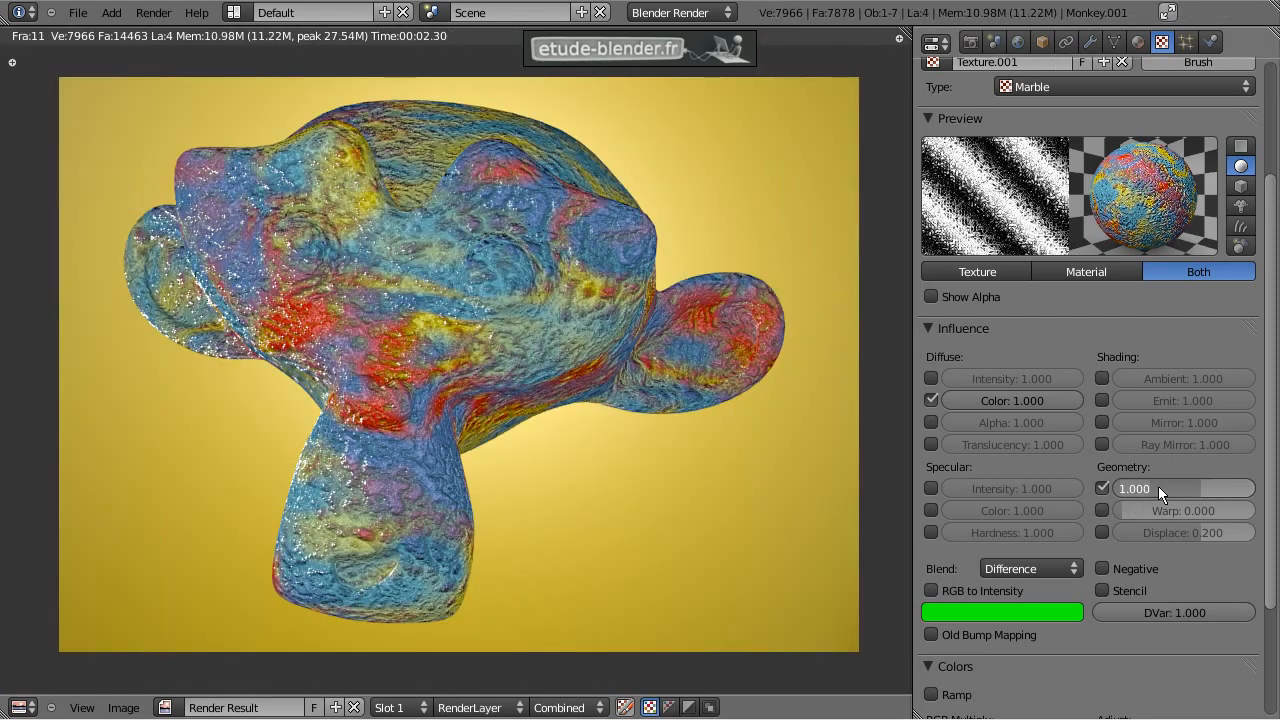
text(0.4)
key(Return)
key(F12)
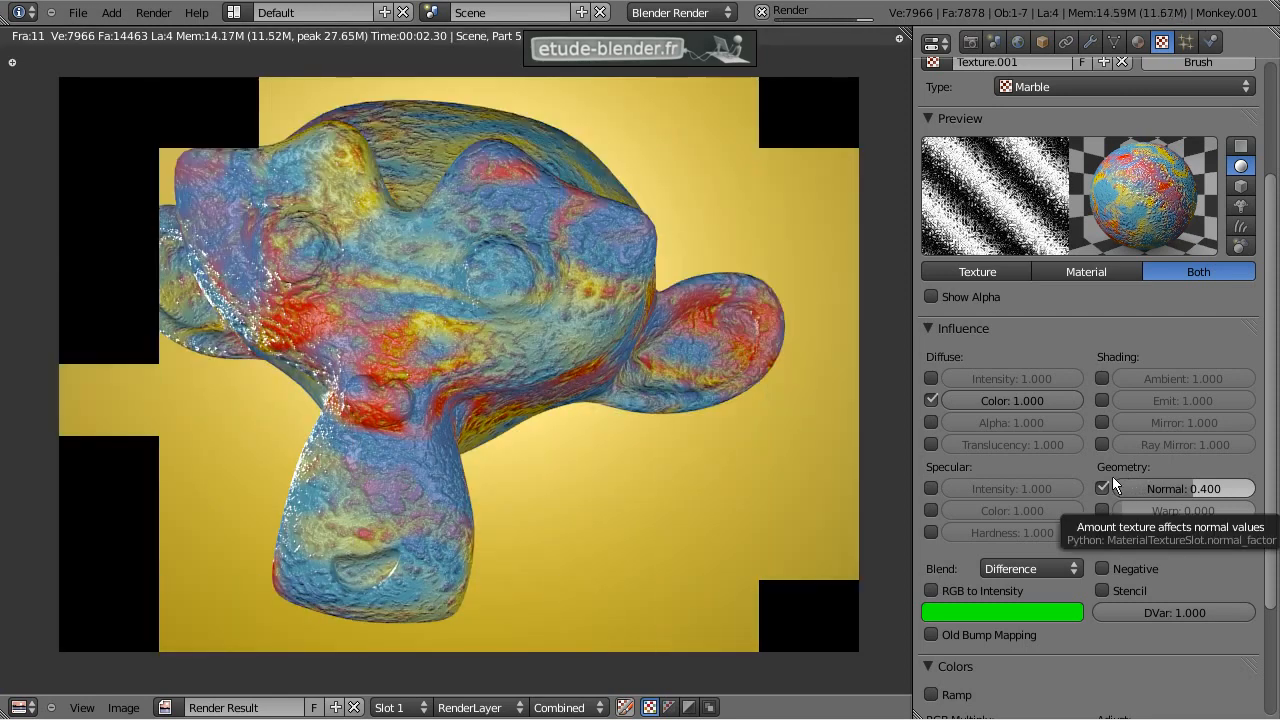
Step: Enable the Marble texture's Emit influence, set it to 0.2 and render the result
click(1101, 400)
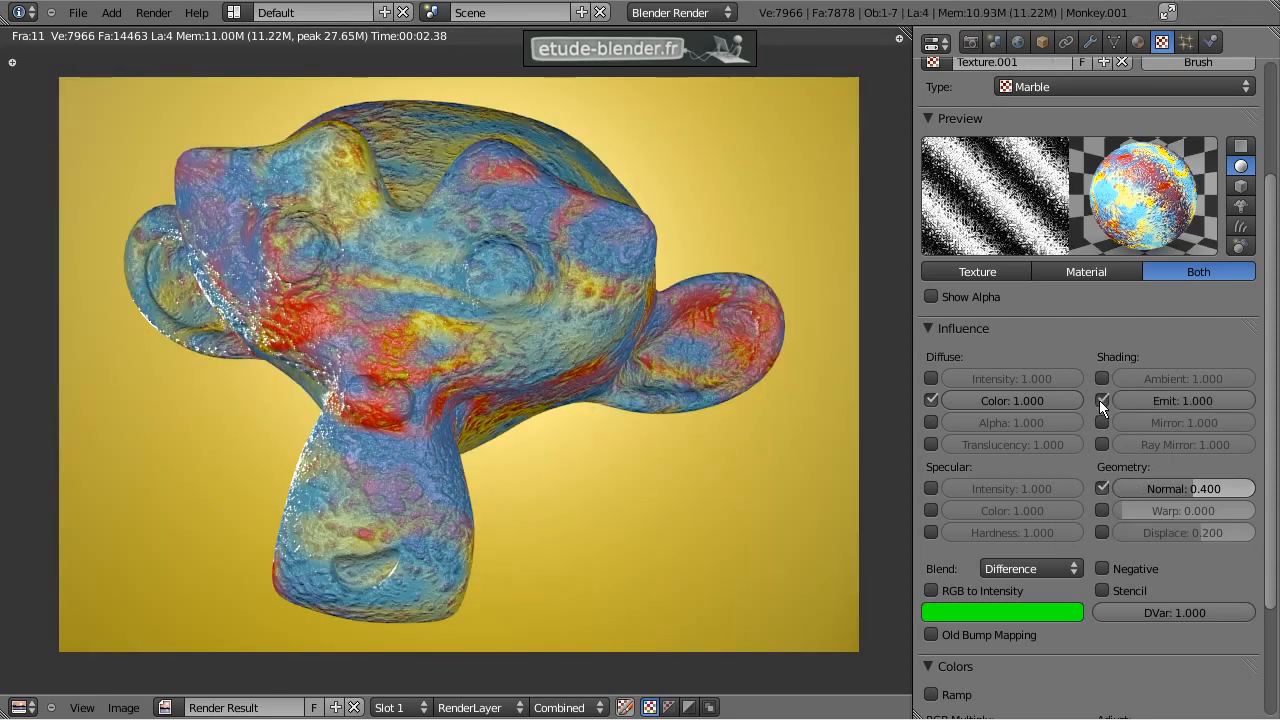
click(1175, 401)
text(0.2)
key(Return)
key(F12)
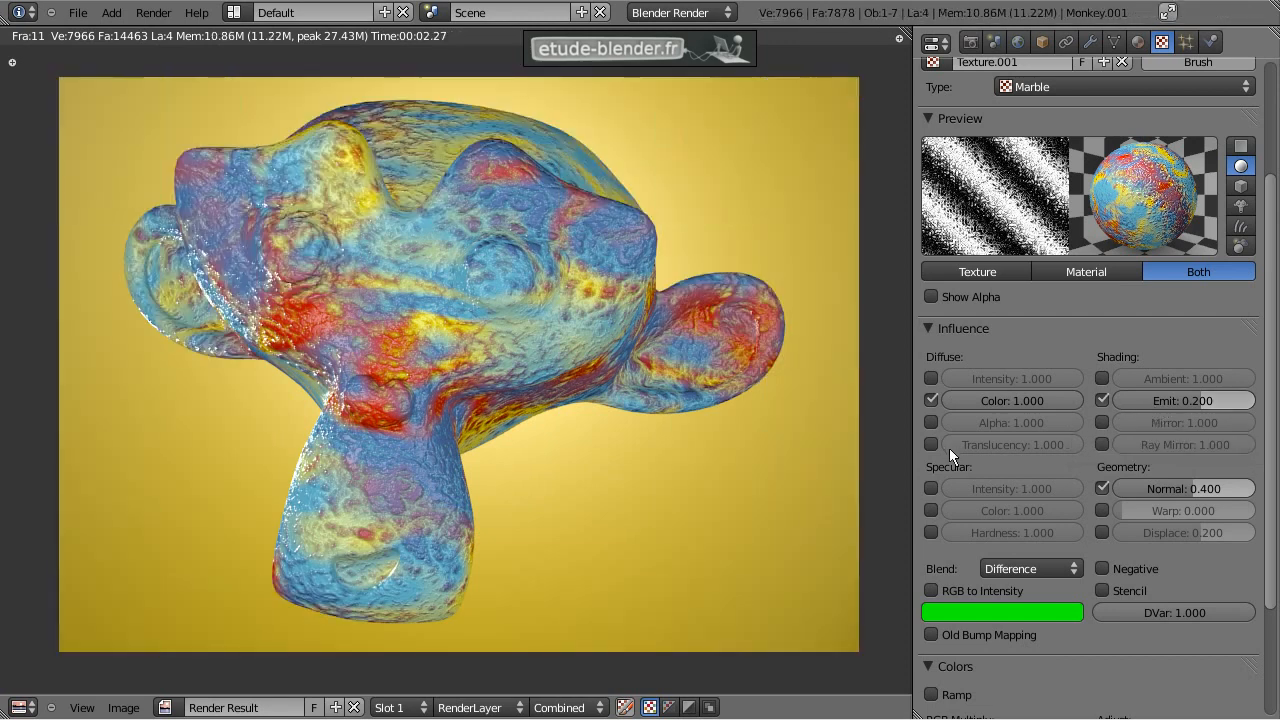
Step: Enable the Marble texture's Translucency influence and render the result
click(933, 444)
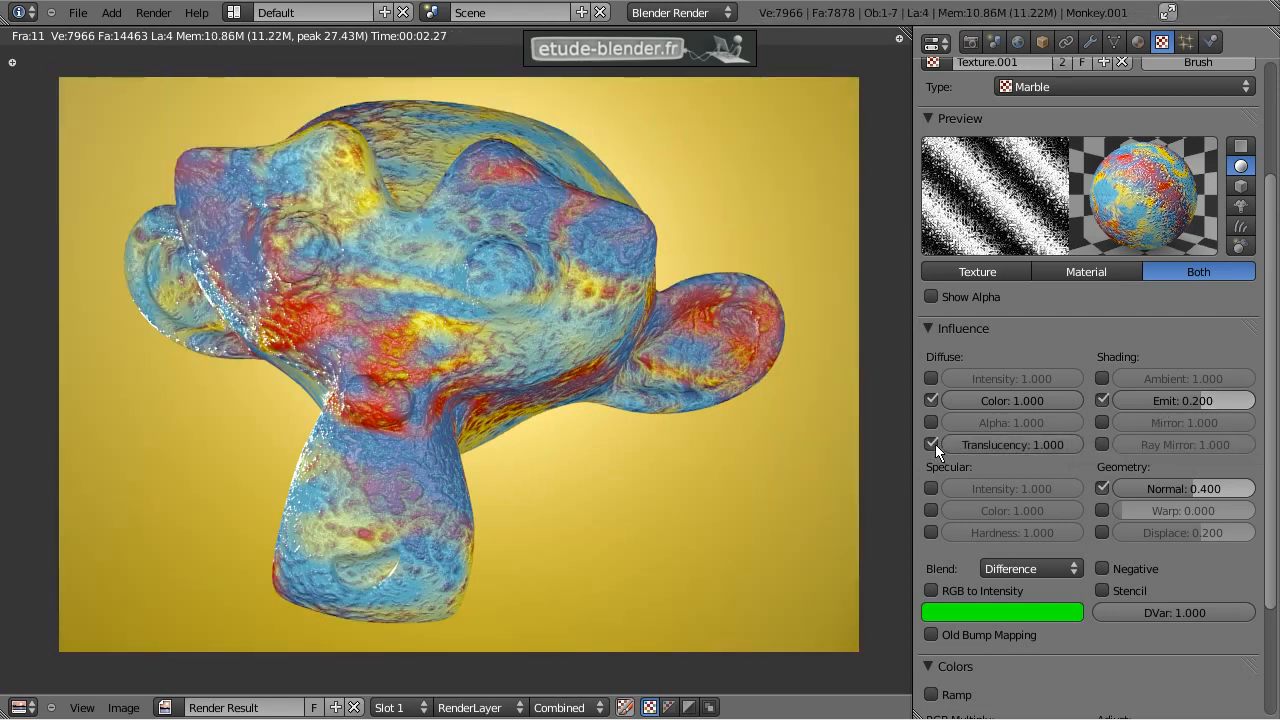
key(F12)
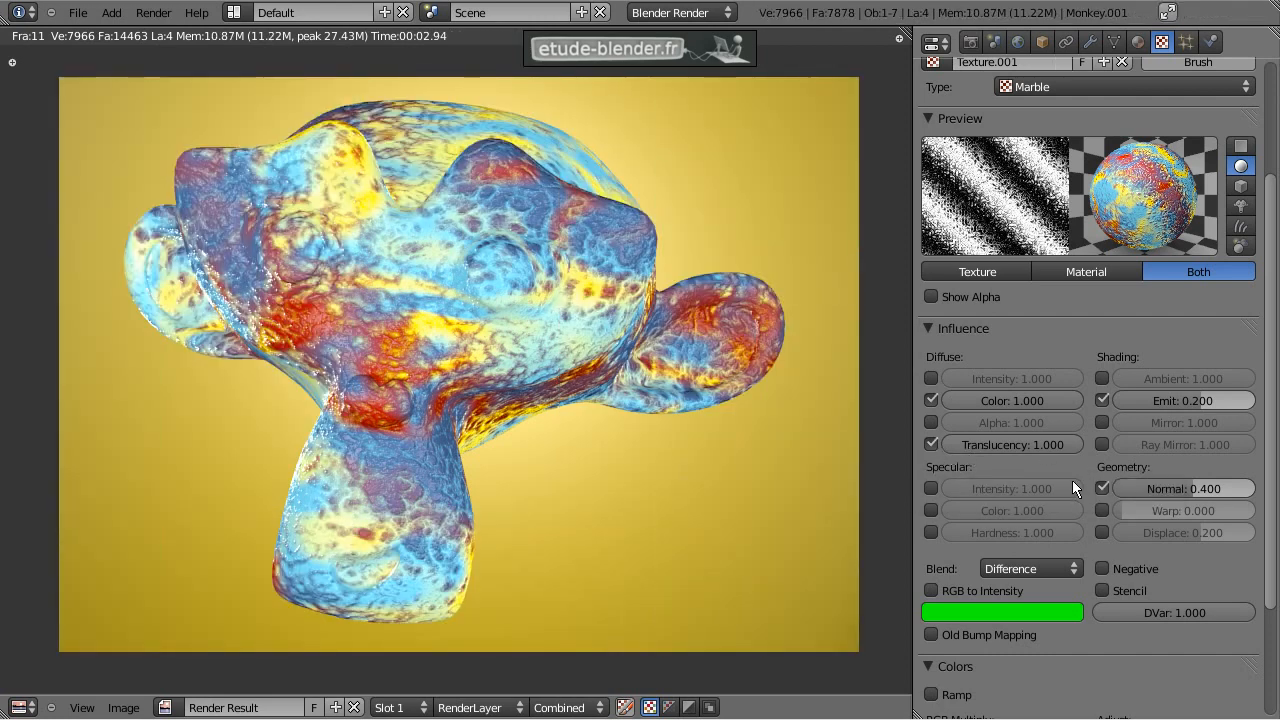
scroll(1070, 480, down, 3)
scroll(1088, 340, up, 3)
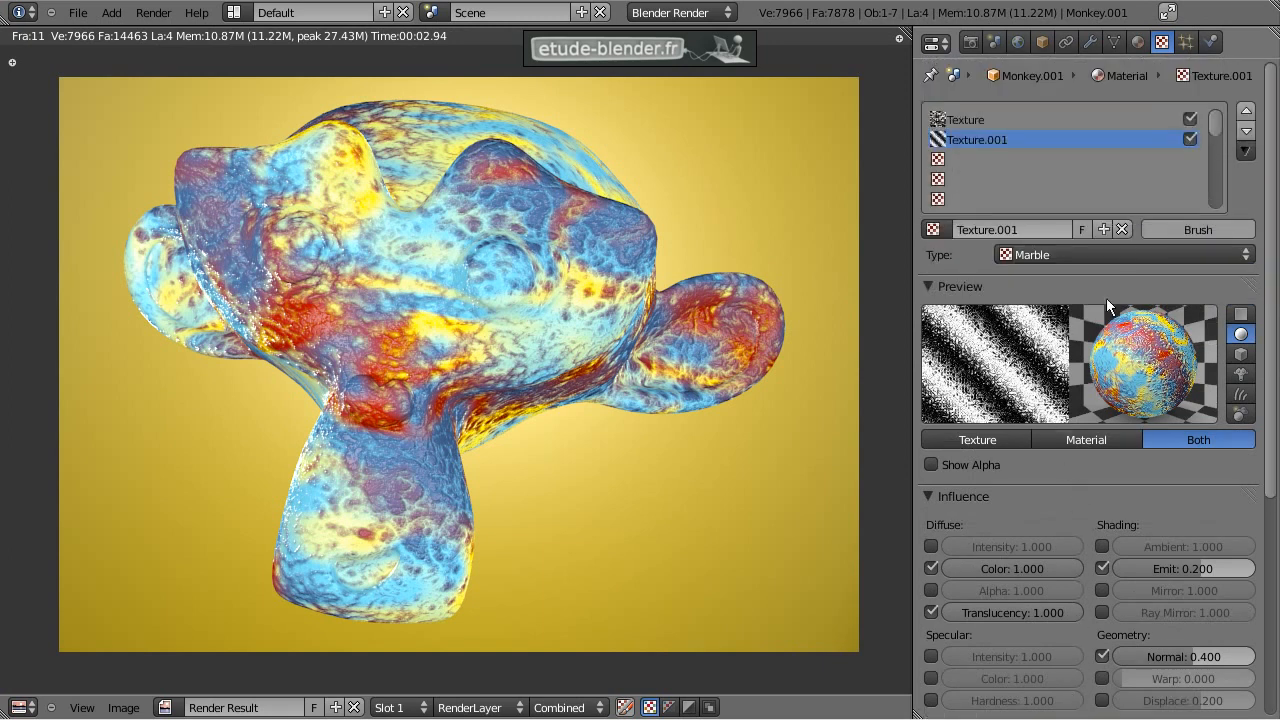
Step: Render the monkey with both textures disabled and again with only the Distorted Noise texture re-enabled
click(1189, 137)
click(1191, 116)
key(F12)
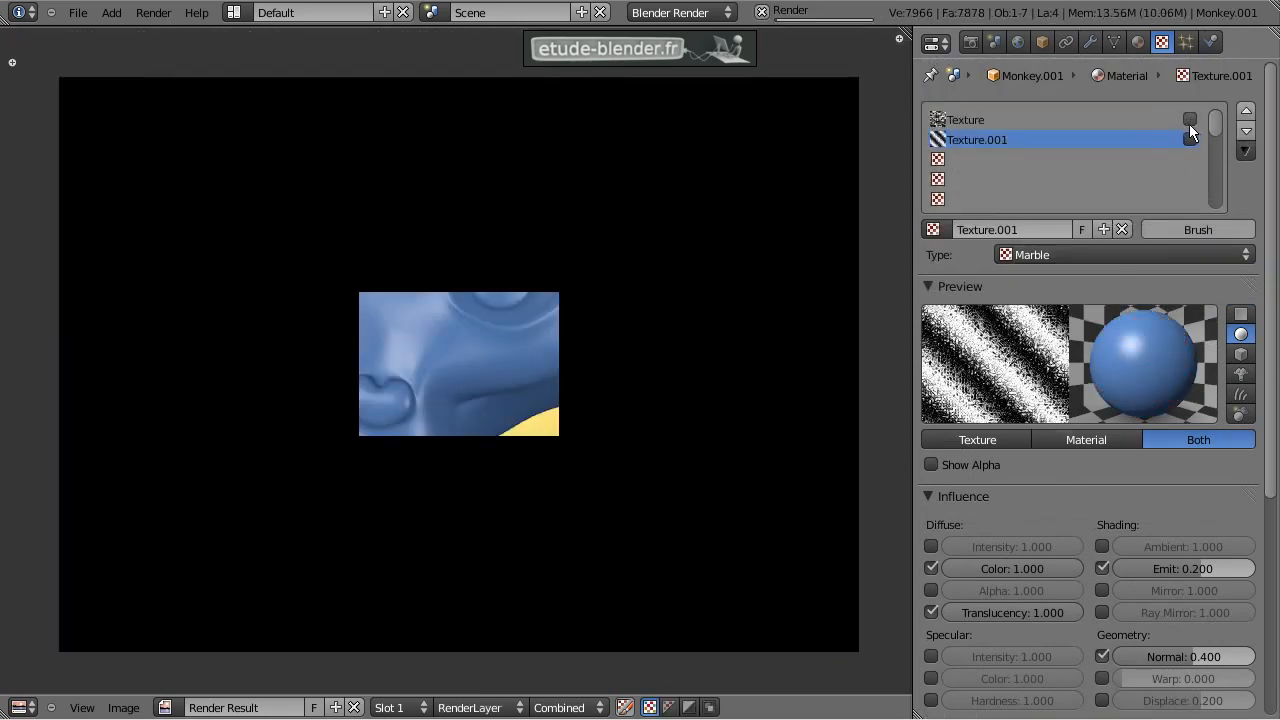
click(1189, 119)
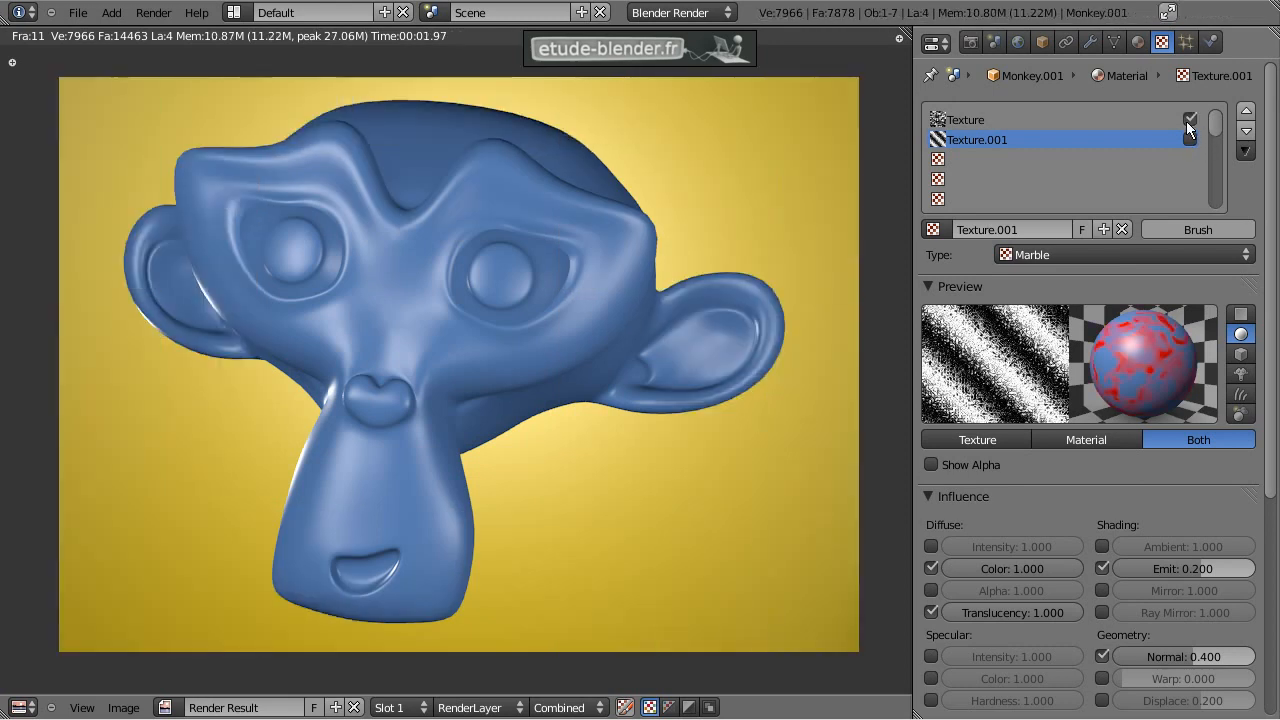
key(F12)
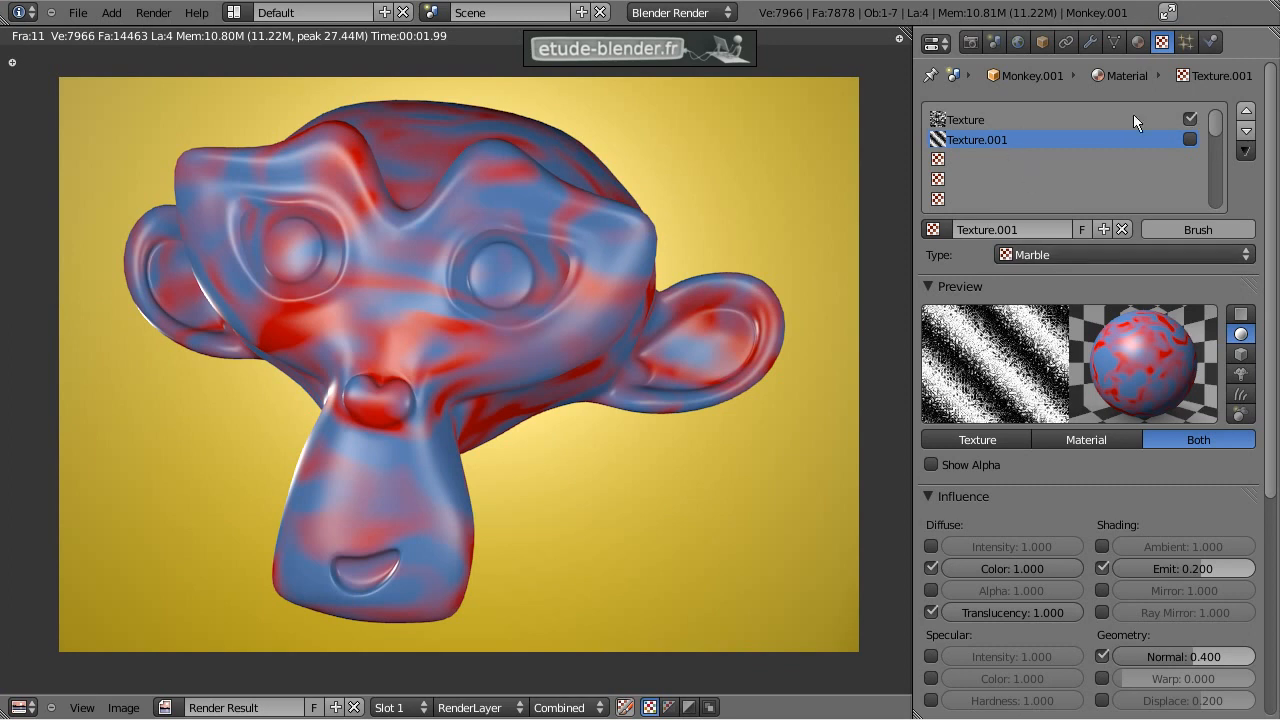
Step: Re-enable the Marble texture, examine the influence settings of both textures and render the combined result
click(1004, 120)
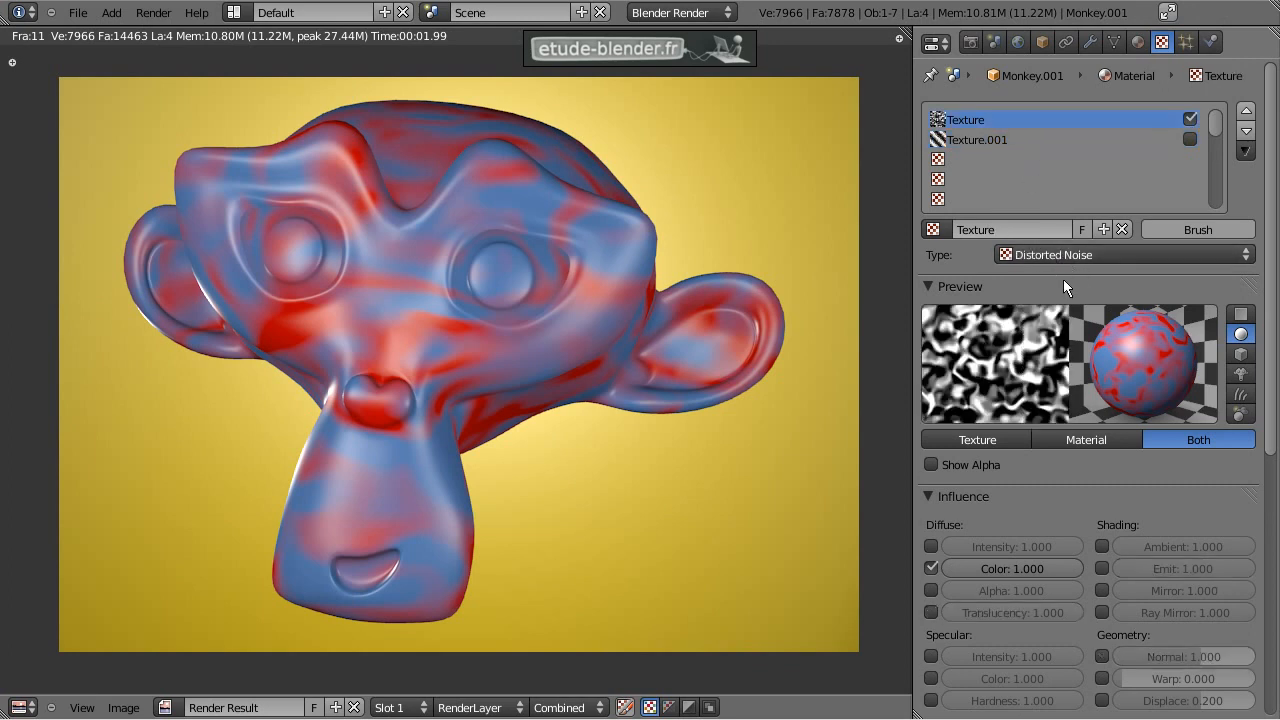
click(1190, 139)
scroll(1060, 545, down, 5)
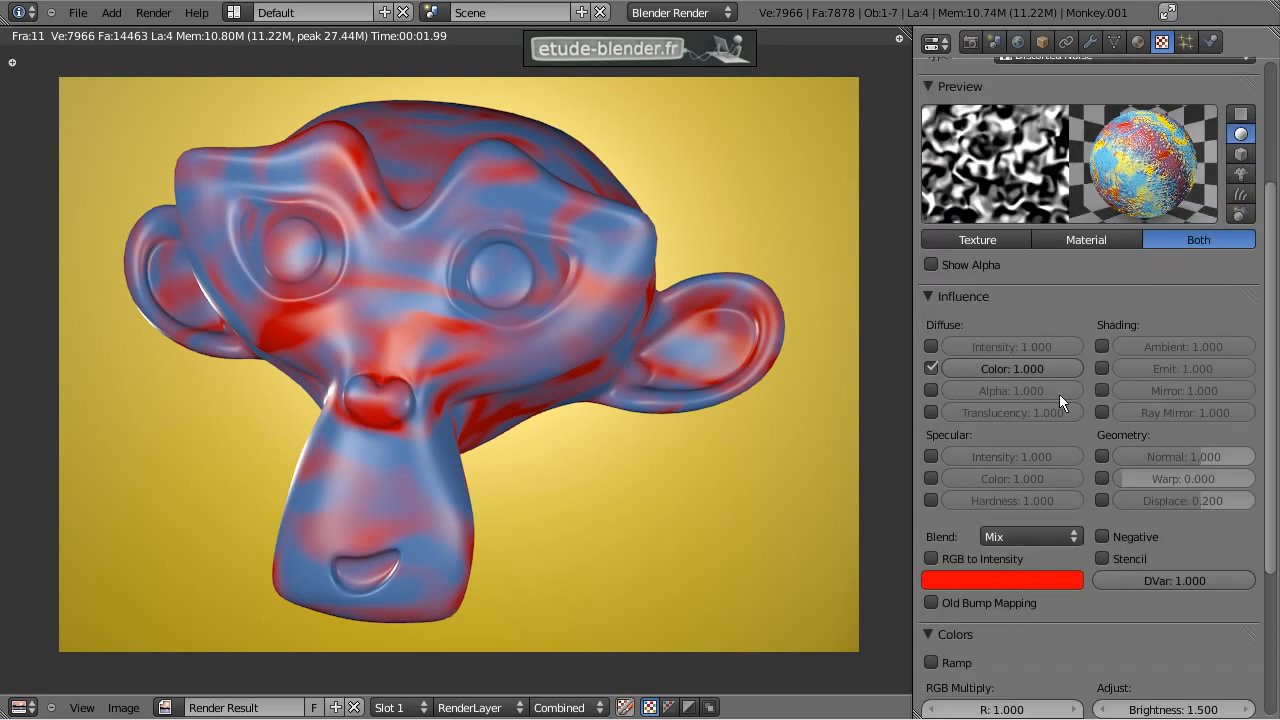
scroll(1048, 400, up, 5)
click(1000, 141)
scroll(1017, 536, down, 3)
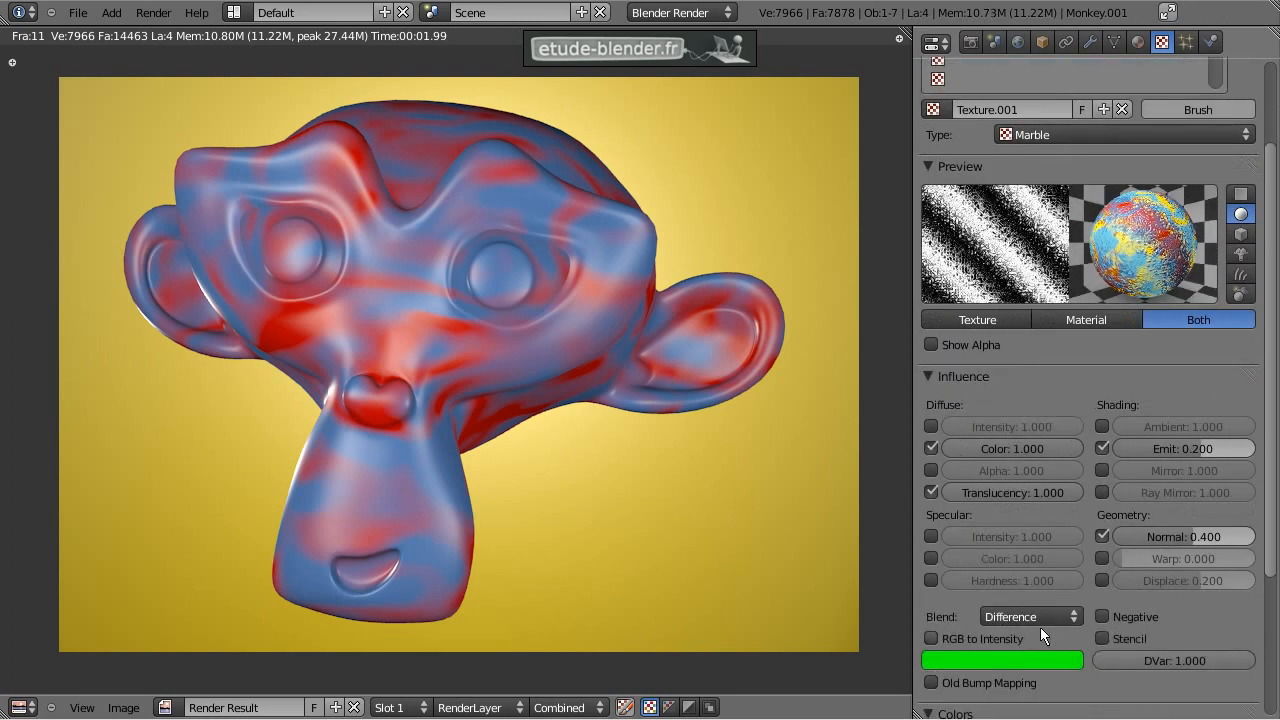
scroll(1005, 273, up, 3)
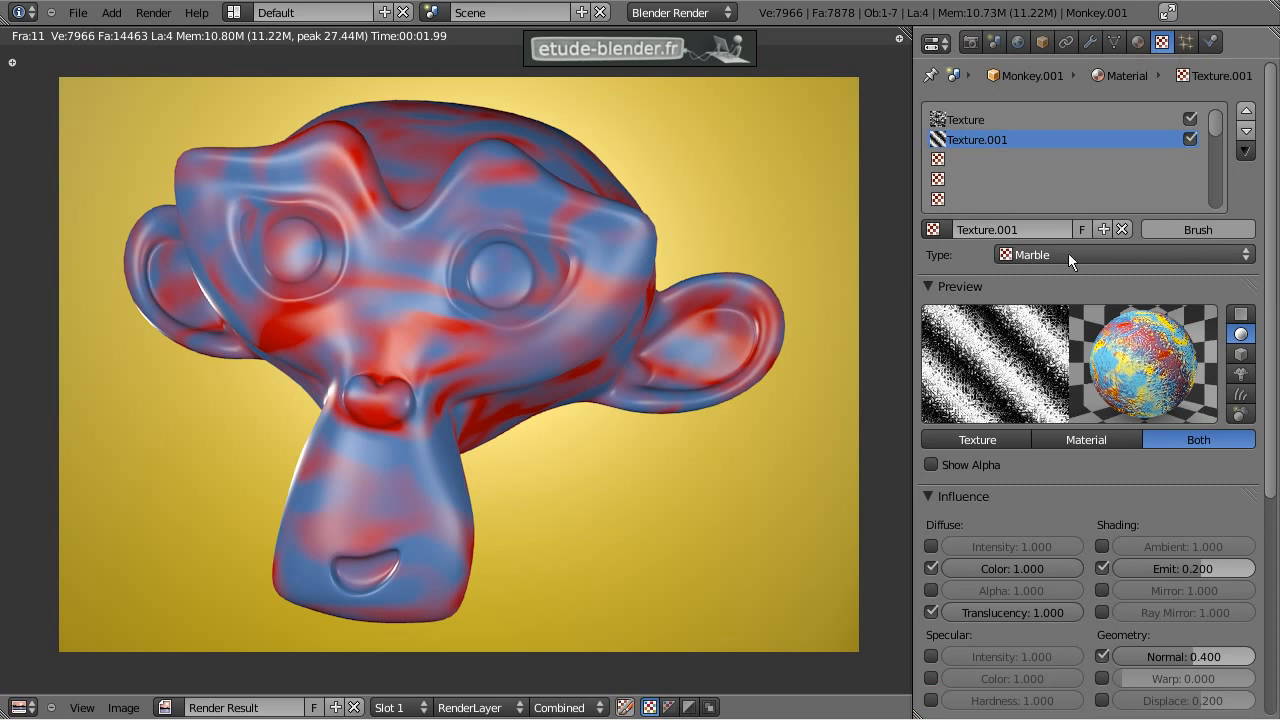
key(F12)
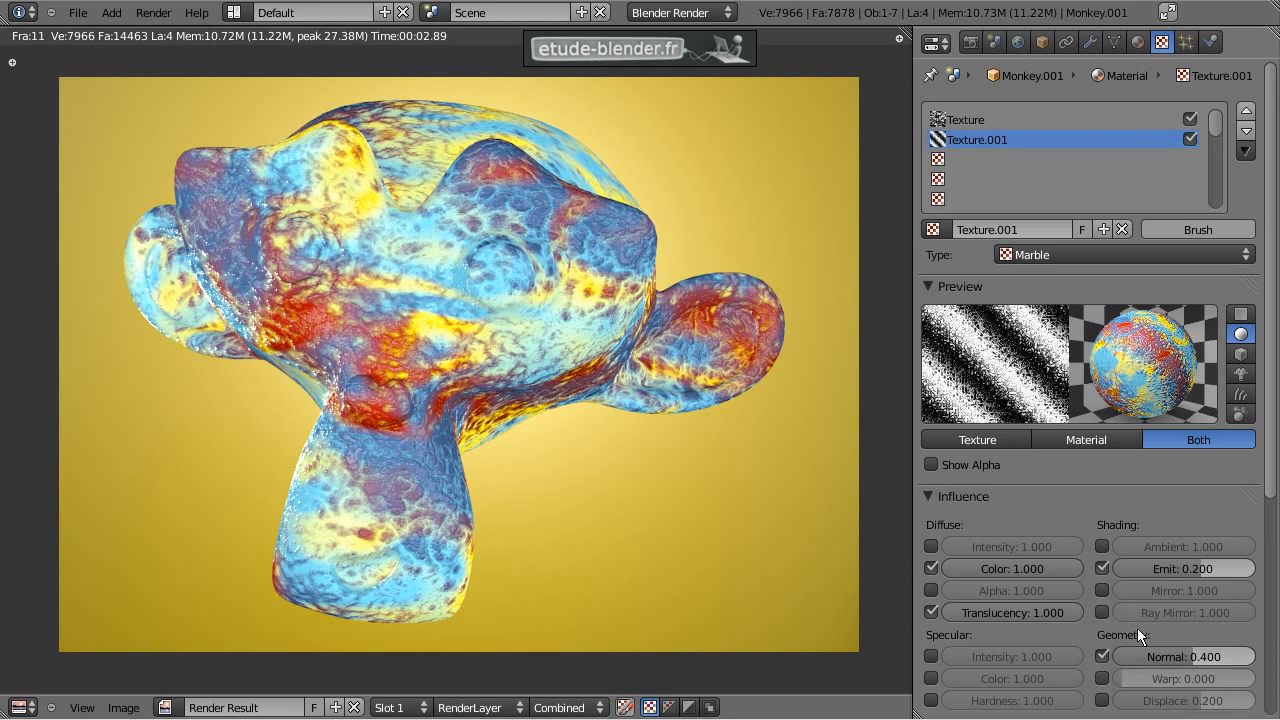
scroll(1150, 574, down, 7)
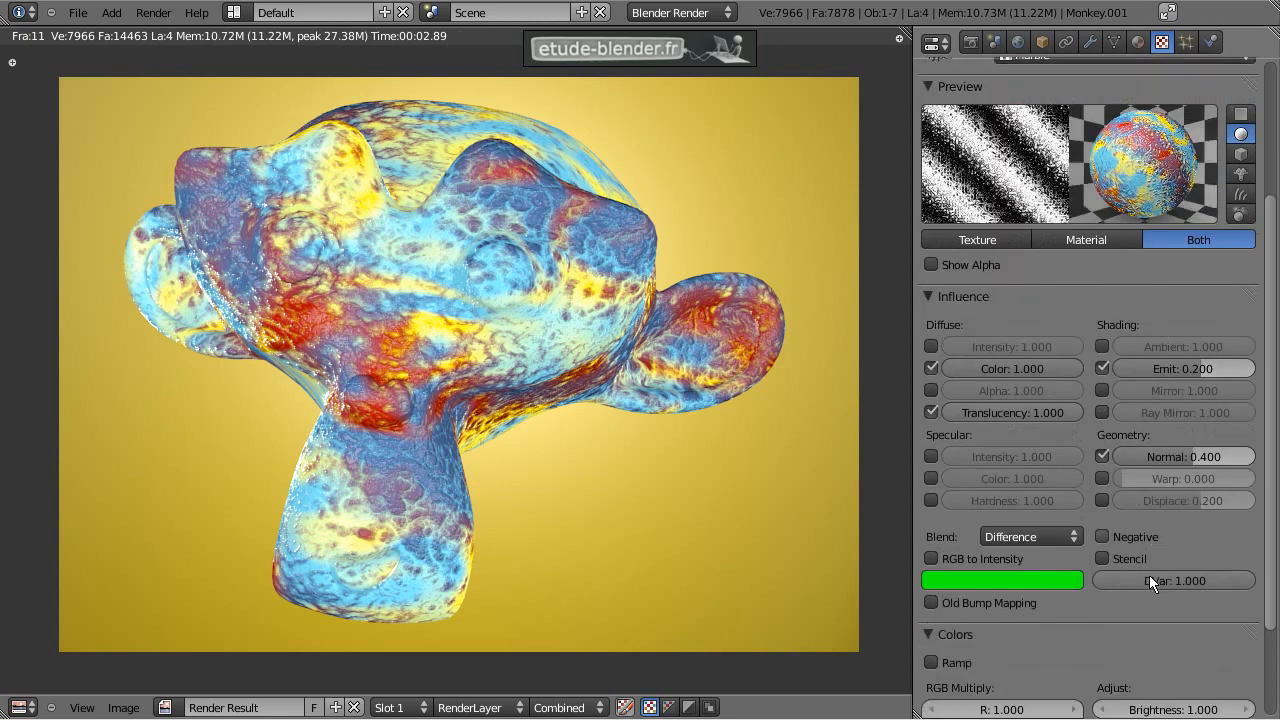
scroll(1130, 582, up, 7)
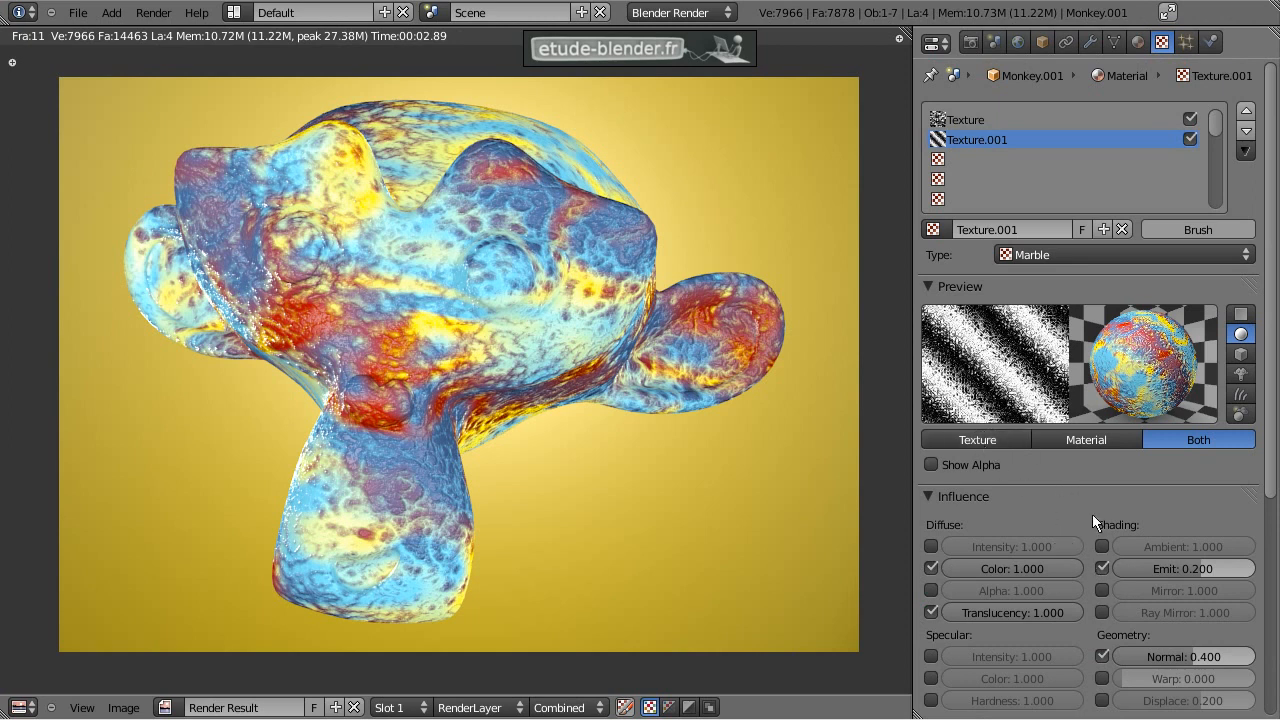
Step: Return from the render to the 3D scene and disable the Distorted Noise and Marble textures
key(Escape)
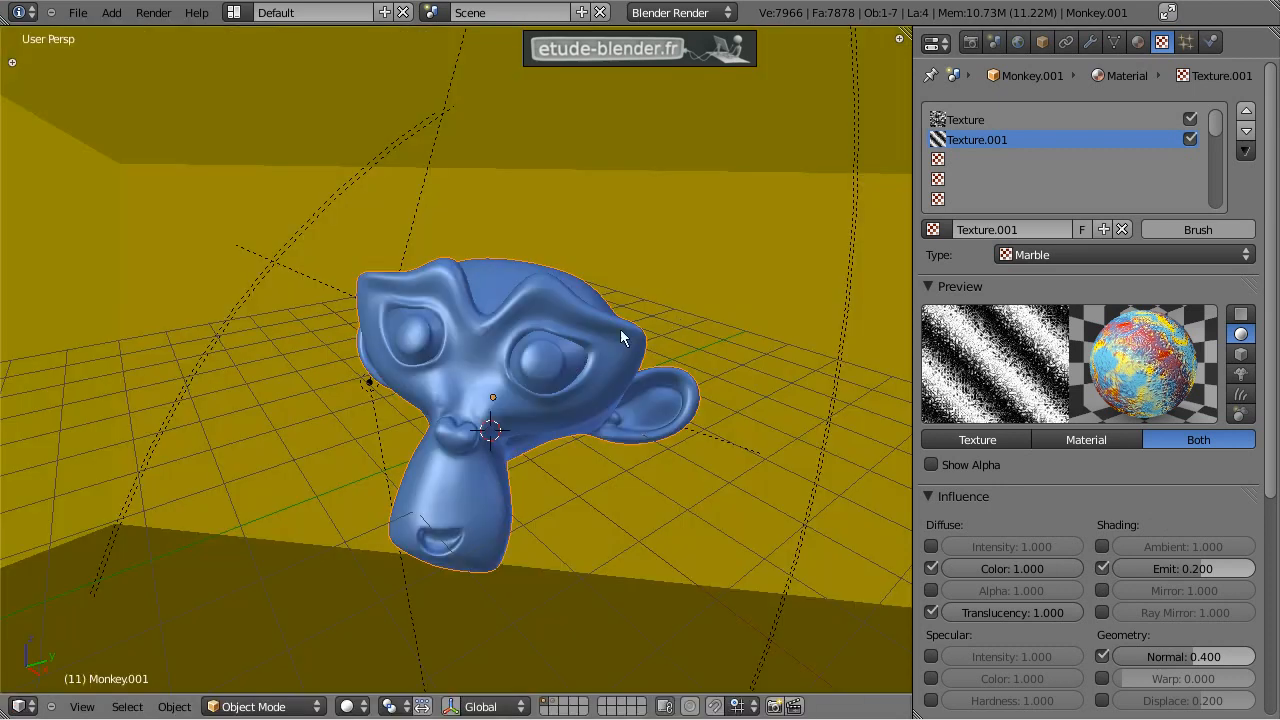
click(1190, 119)
click(1185, 158)
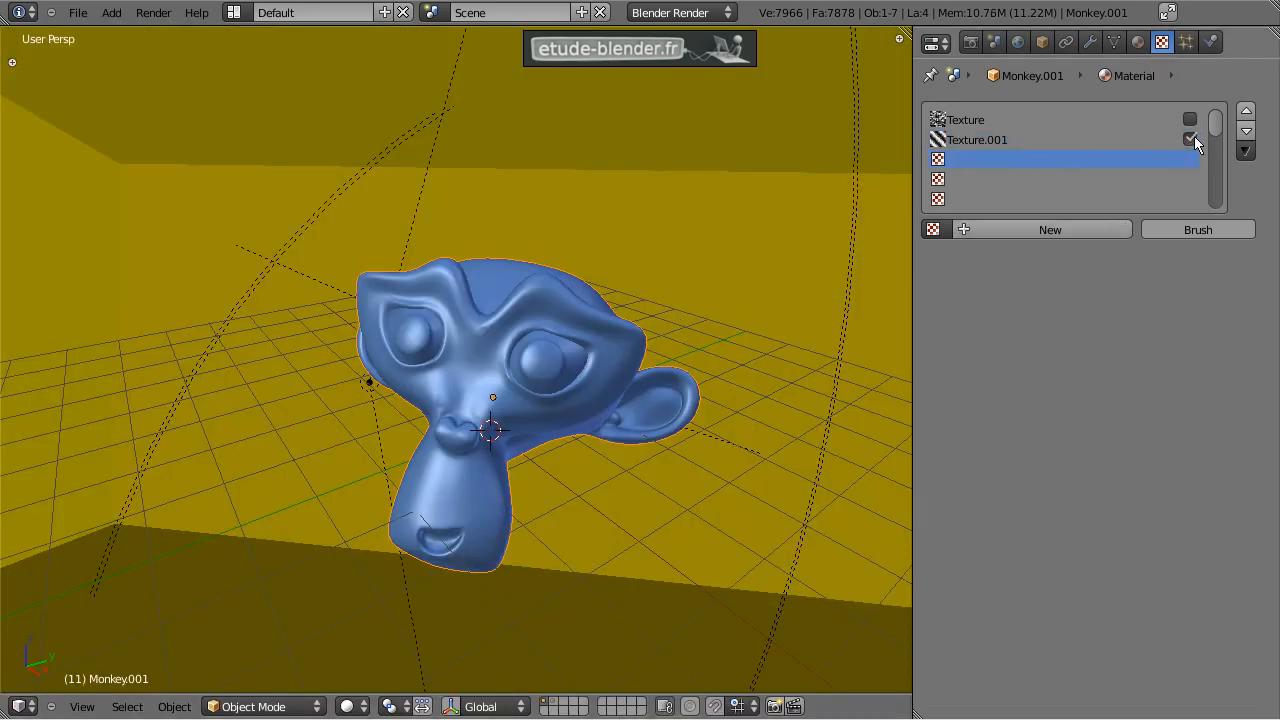
Step: Add a third texture to the monkey's material and set its type to Image or Movie
click(1029, 228)
scroll(1043, 397, down, 4)
scroll(1043, 400, up, 4)
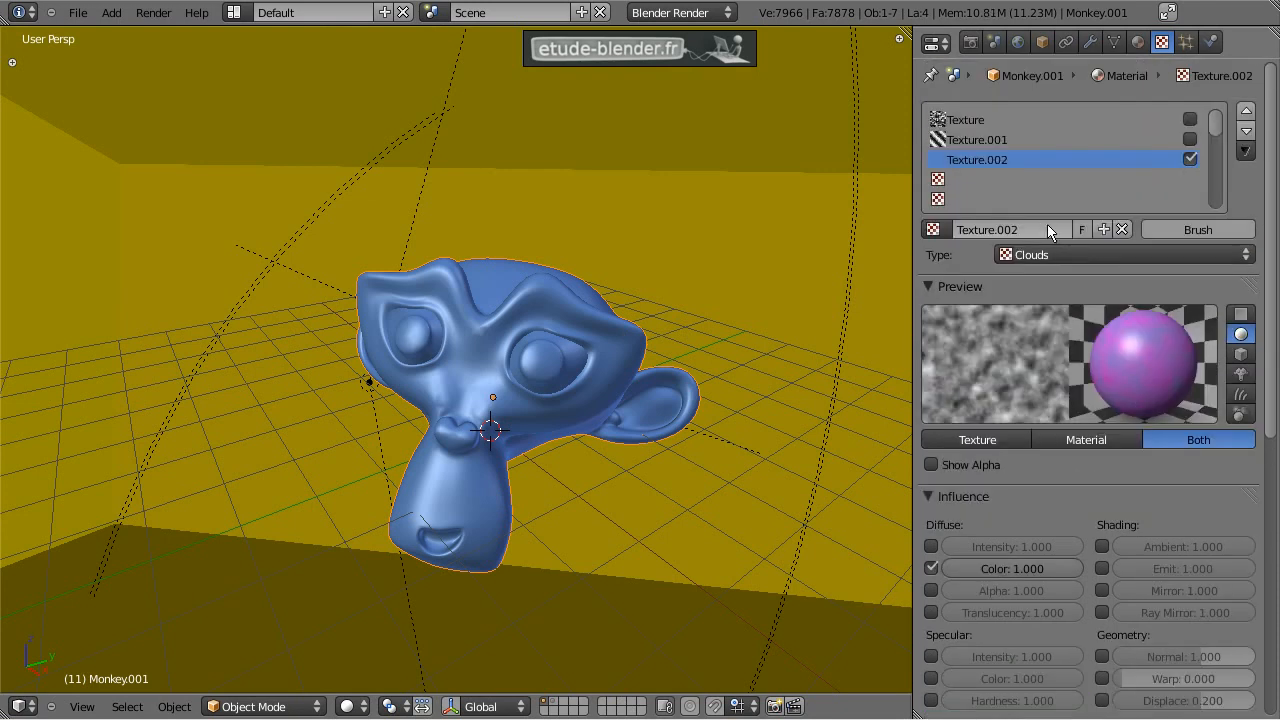
click(1045, 255)
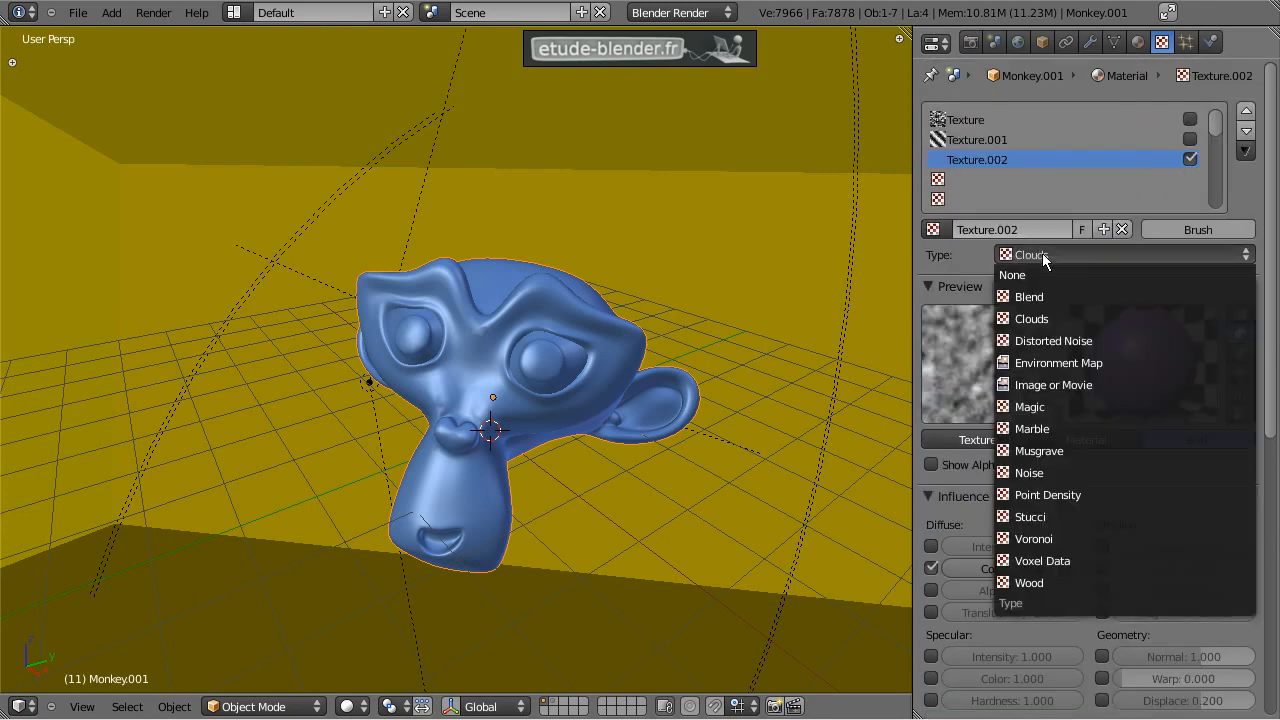
click(1085, 386)
scroll(1089, 465, down, 8)
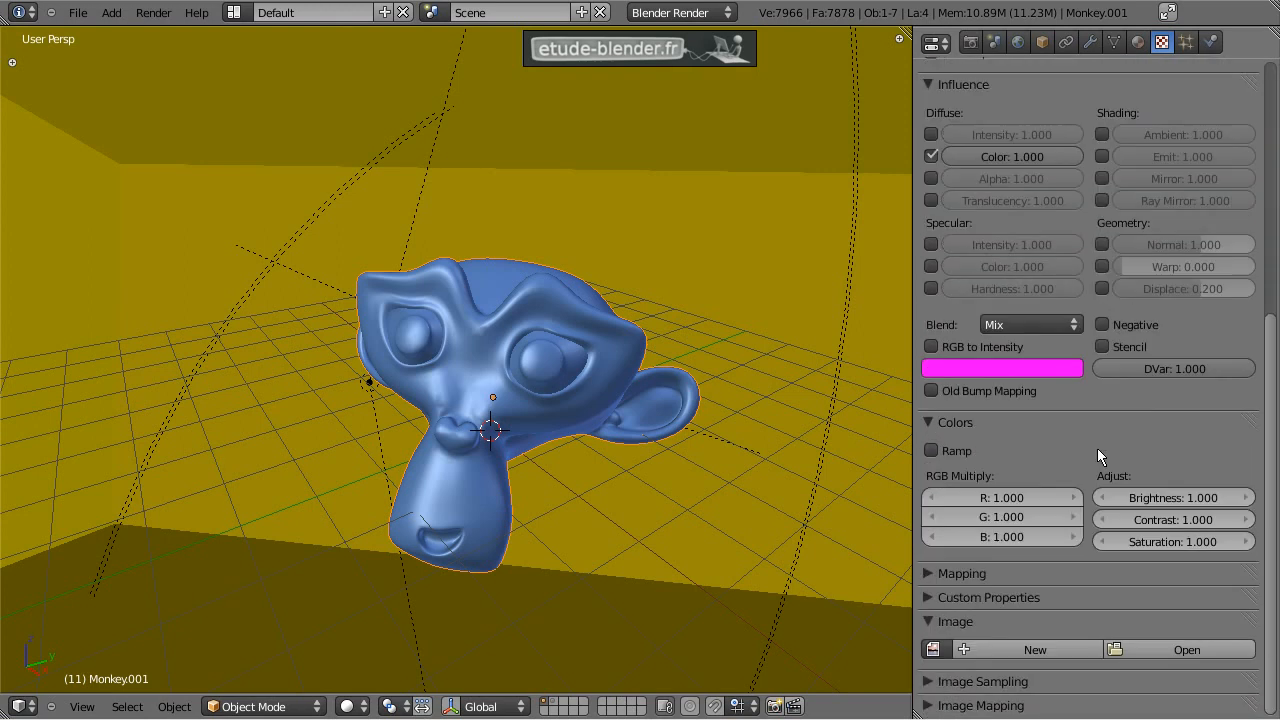
Step: Load peau-suzanne.png from the etude-blender Texture folder as the texture's image and render the monkey
click(1184, 651)
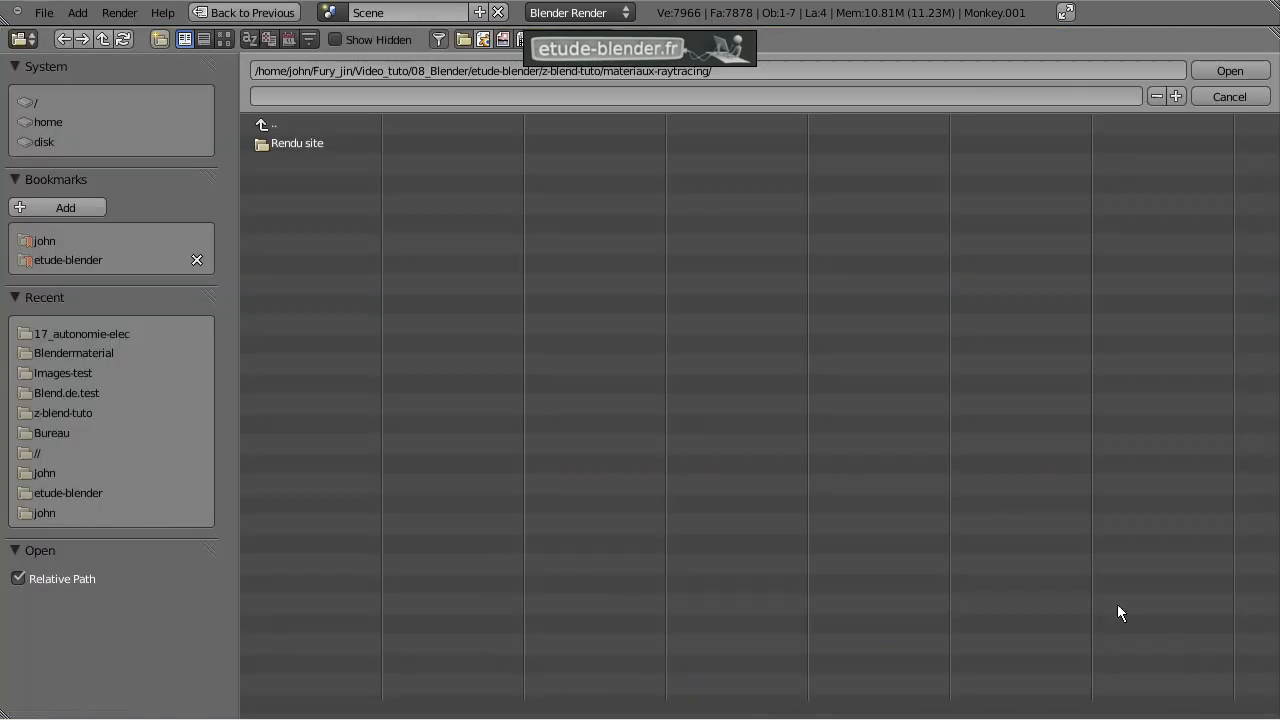
click(57, 261)
click(290, 264)
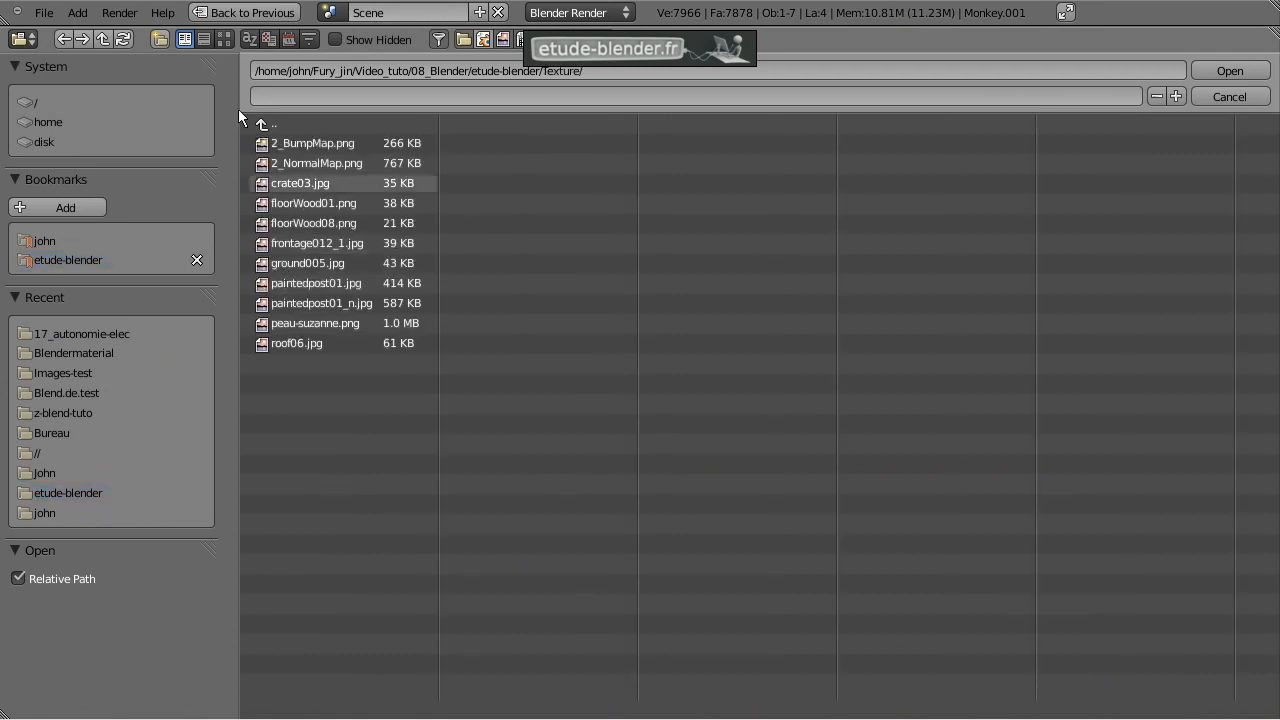
click(225, 40)
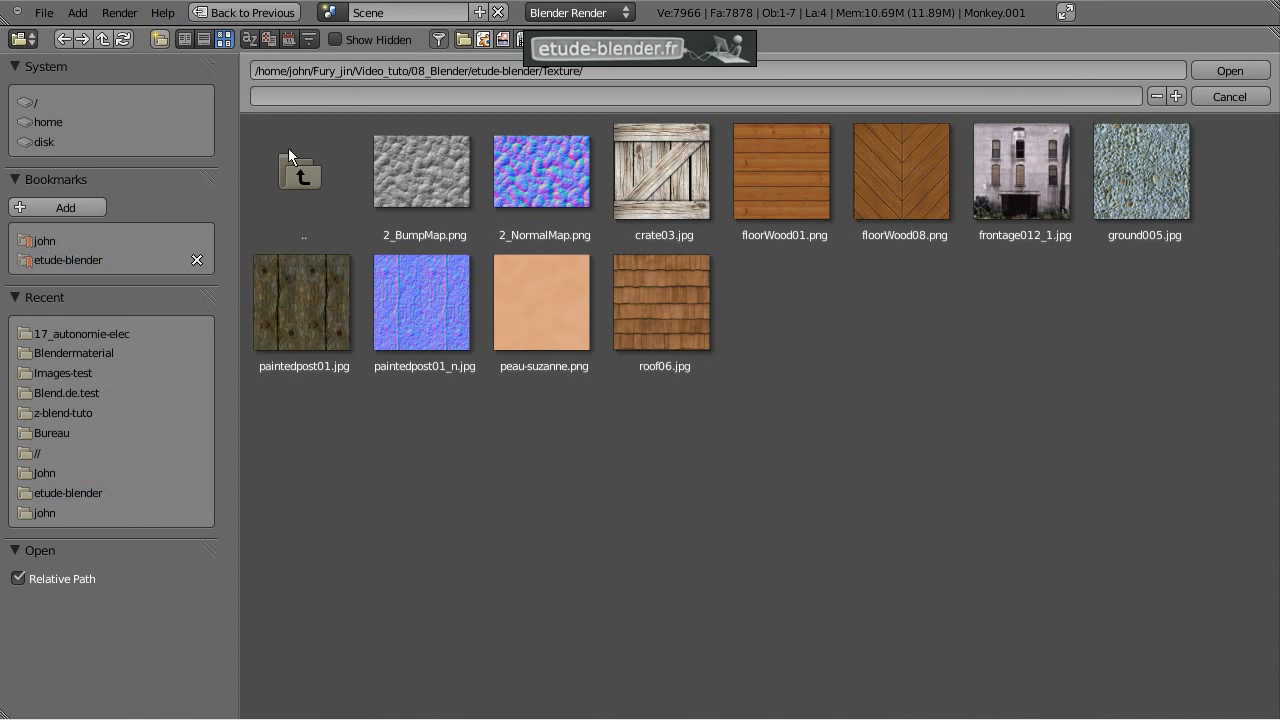
click(557, 313)
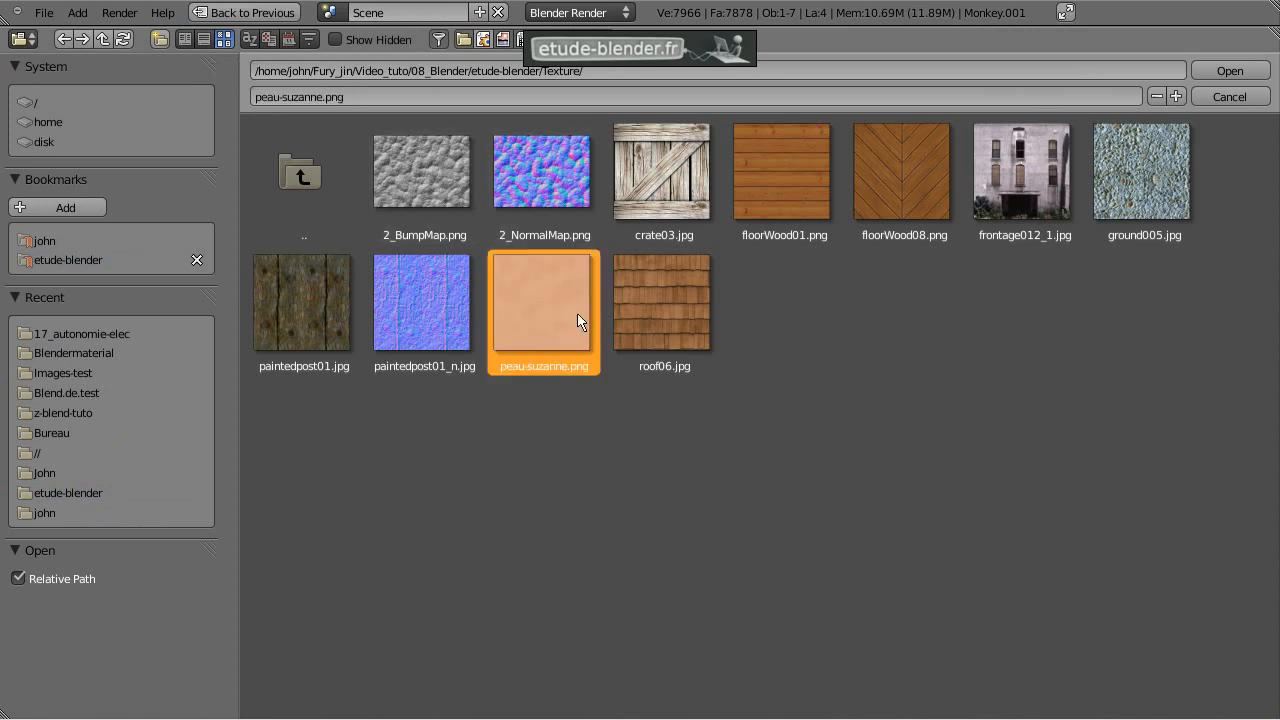
click(1226, 70)
scroll(1088, 330, up, 8)
scroll(1080, 324, down, 3)
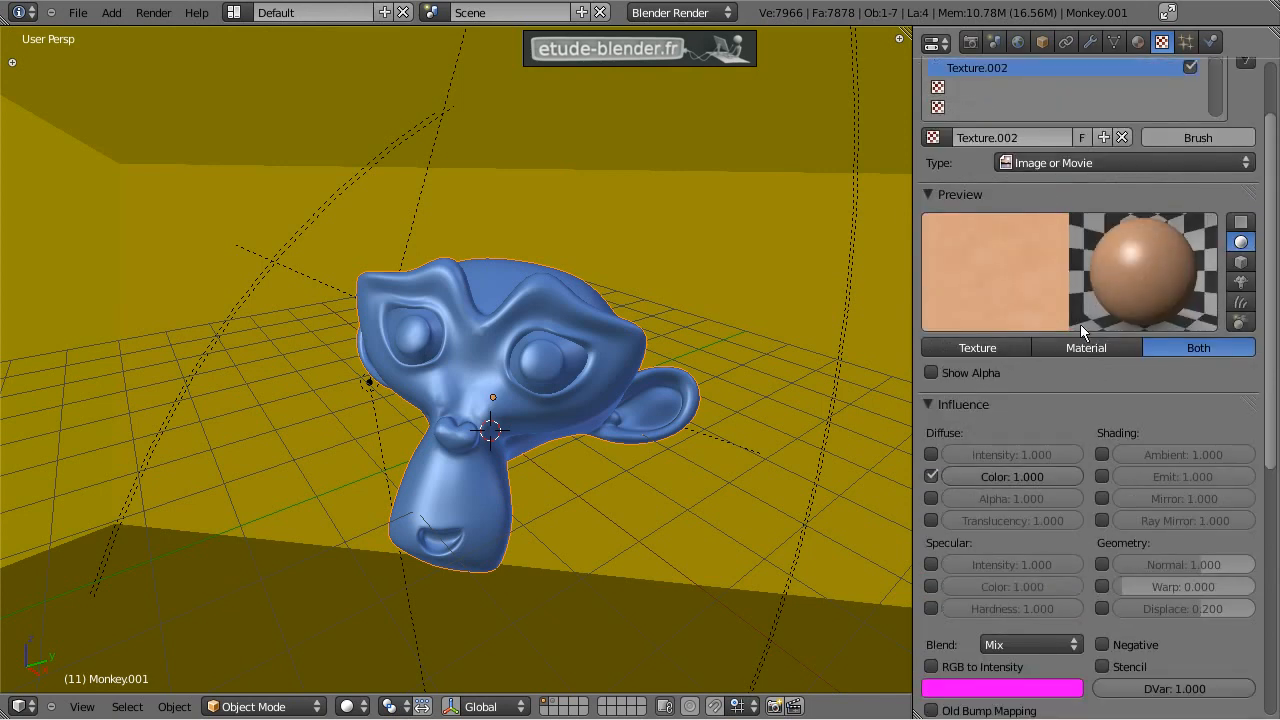
key(F12)
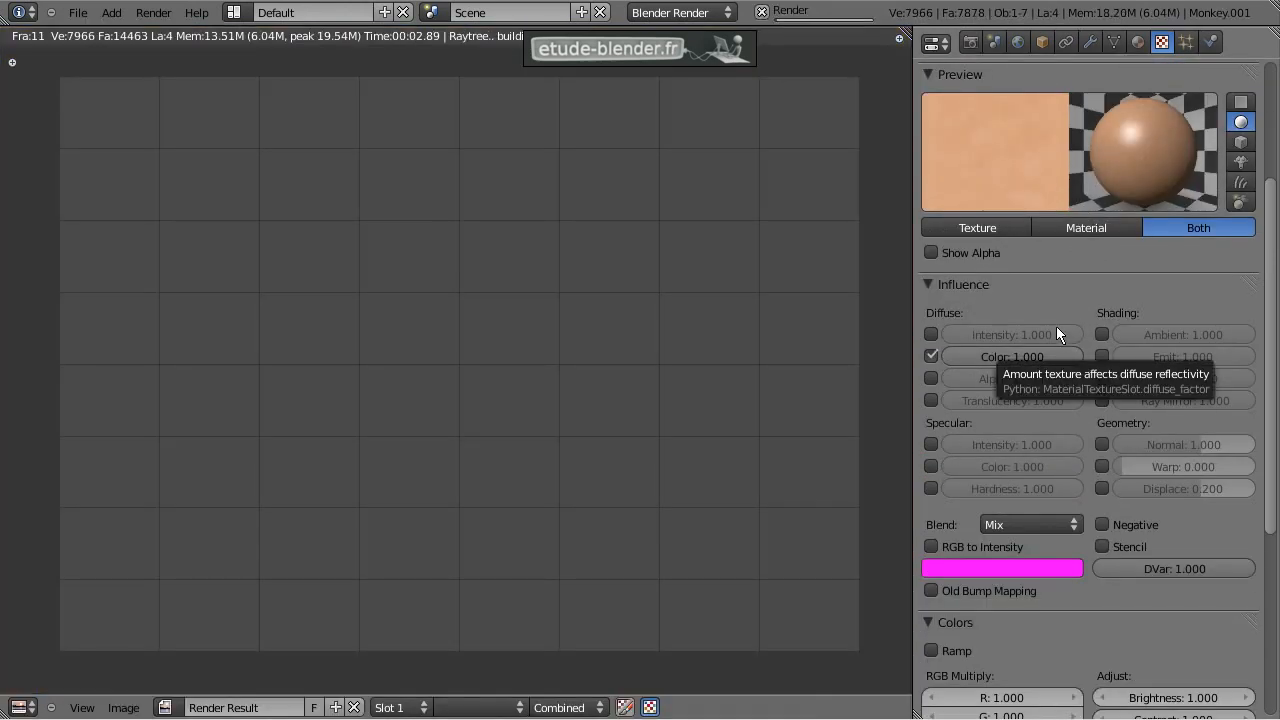
Step: Move the Colors settings above the Influence settings in the texture properties
scroll(955, 478, down, 4)
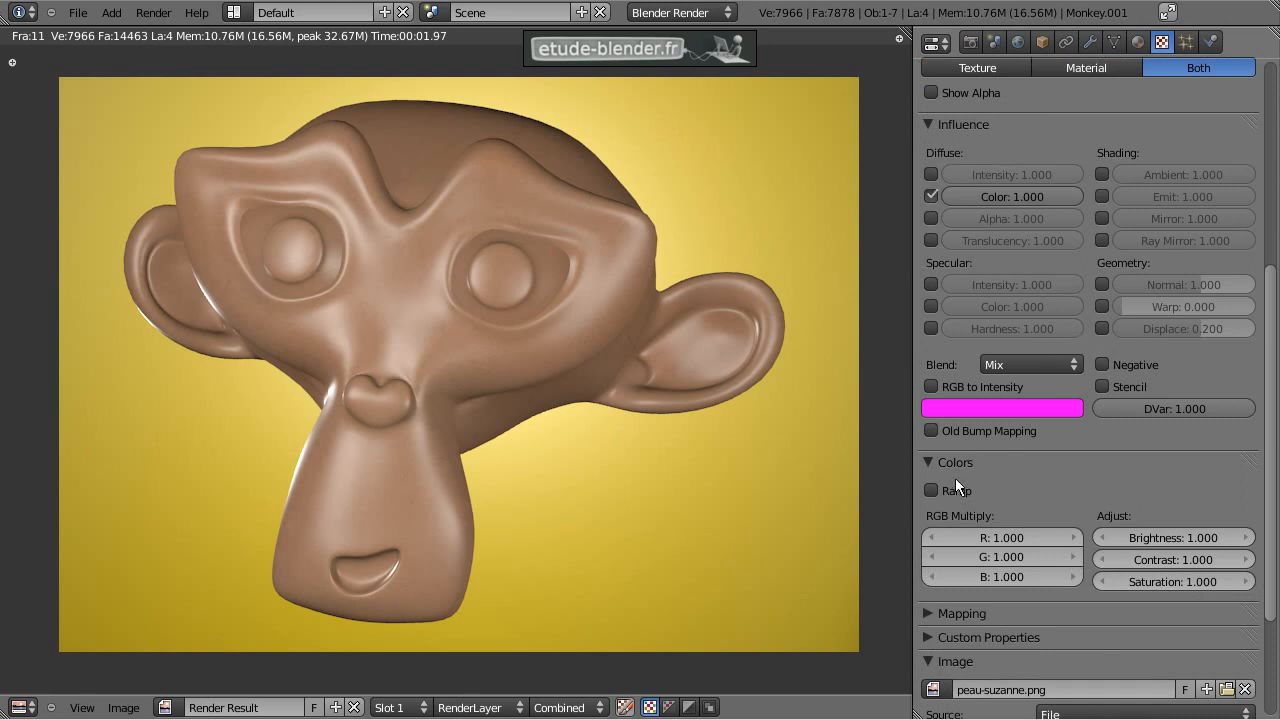
drag(1036, 471, 1030, 120)
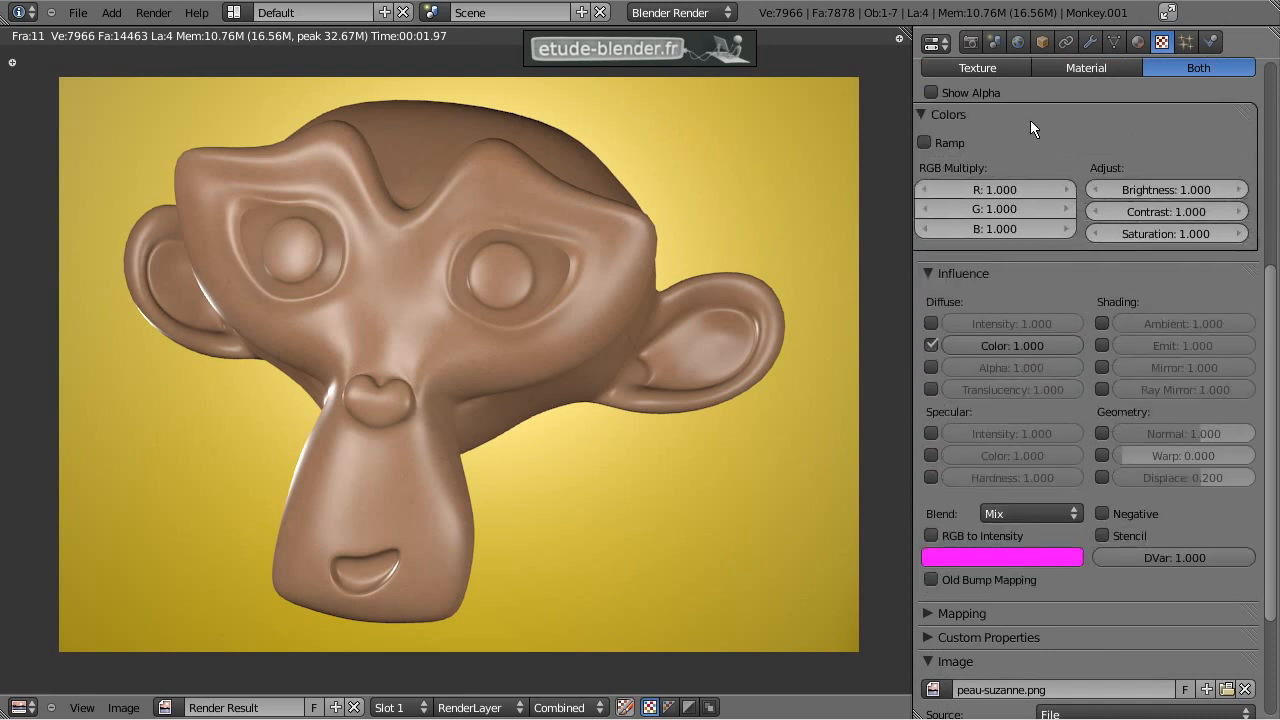
scroll(1030, 130, up, 5)
scroll(1051, 285, up, 3)
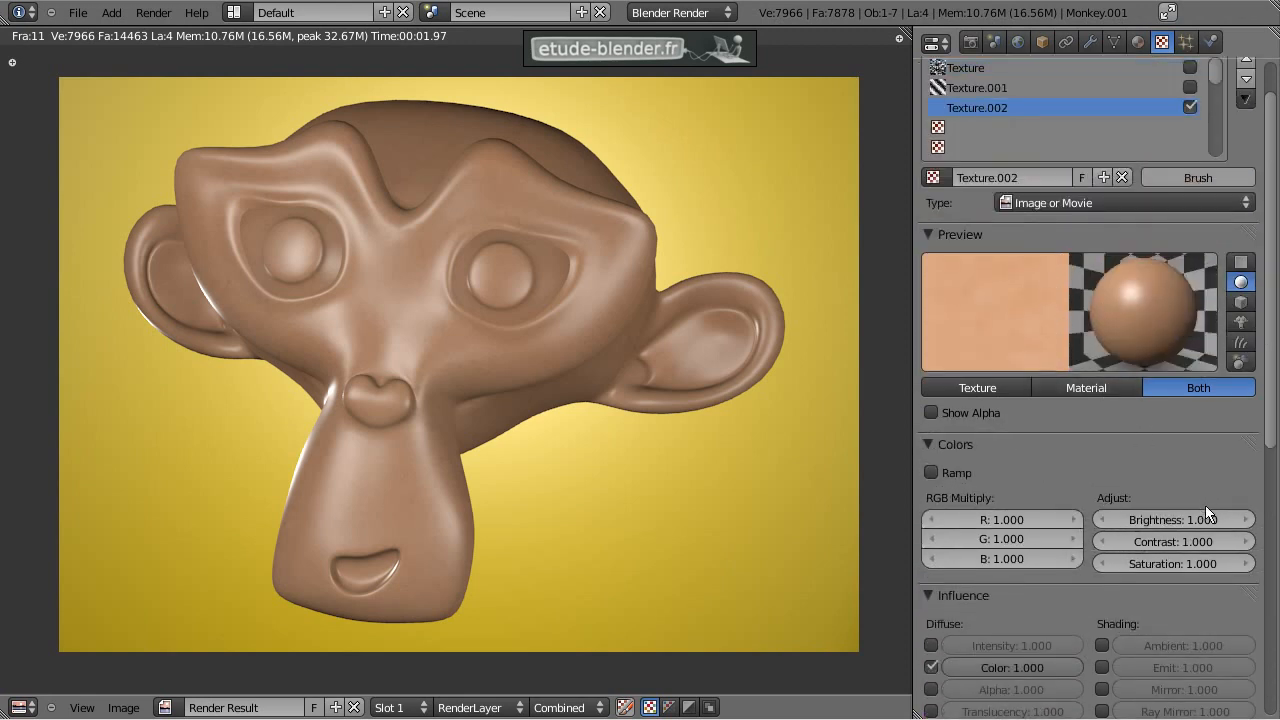
Step: Set the skin texture's brightness and contrast to 1.2 and render the monkey
click(1243, 522)
click(1243, 522)
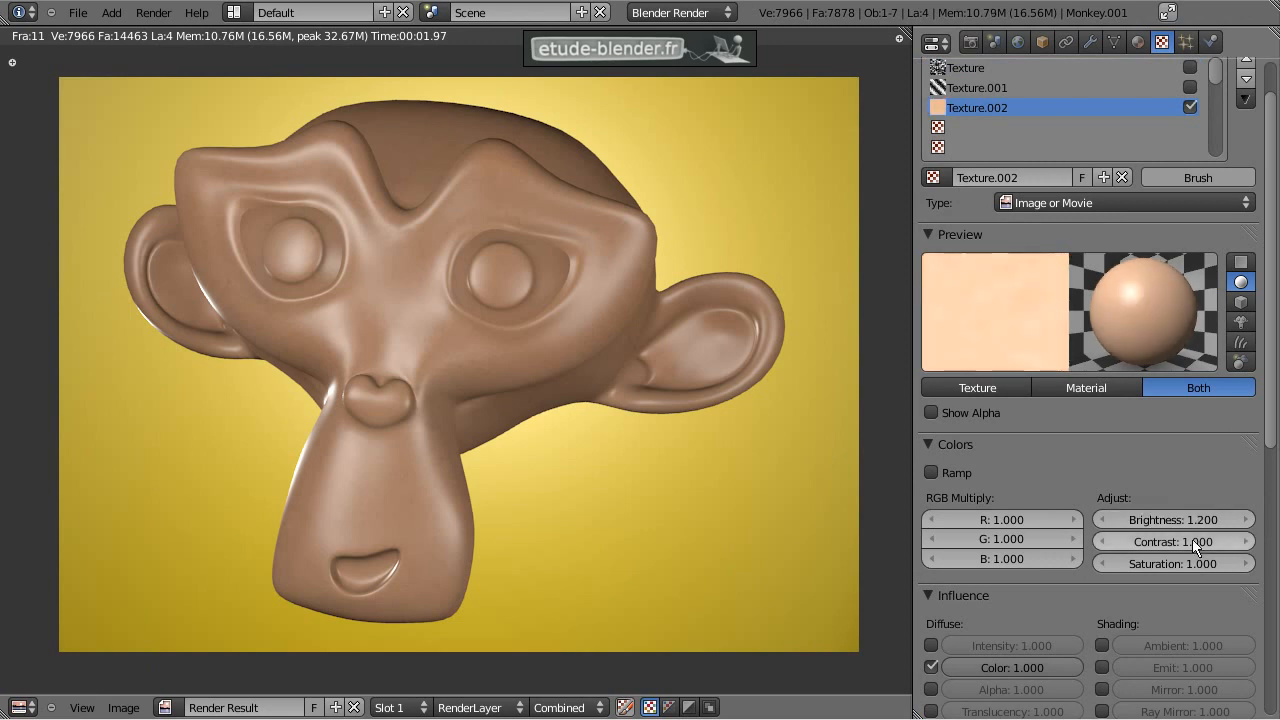
click(1243, 542)
key(F12)
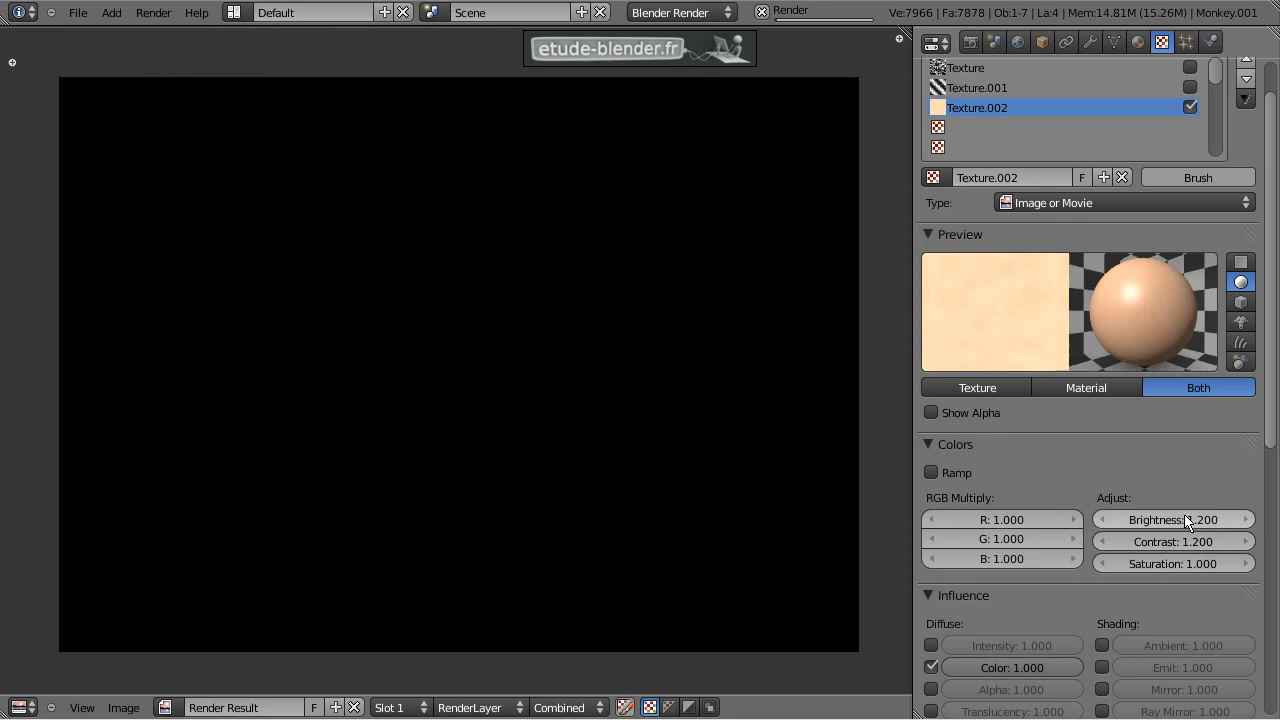
Step: Enable the skin texture's Normal influence at 0.2 and render the monkey
scroll(1100, 530, down, 5)
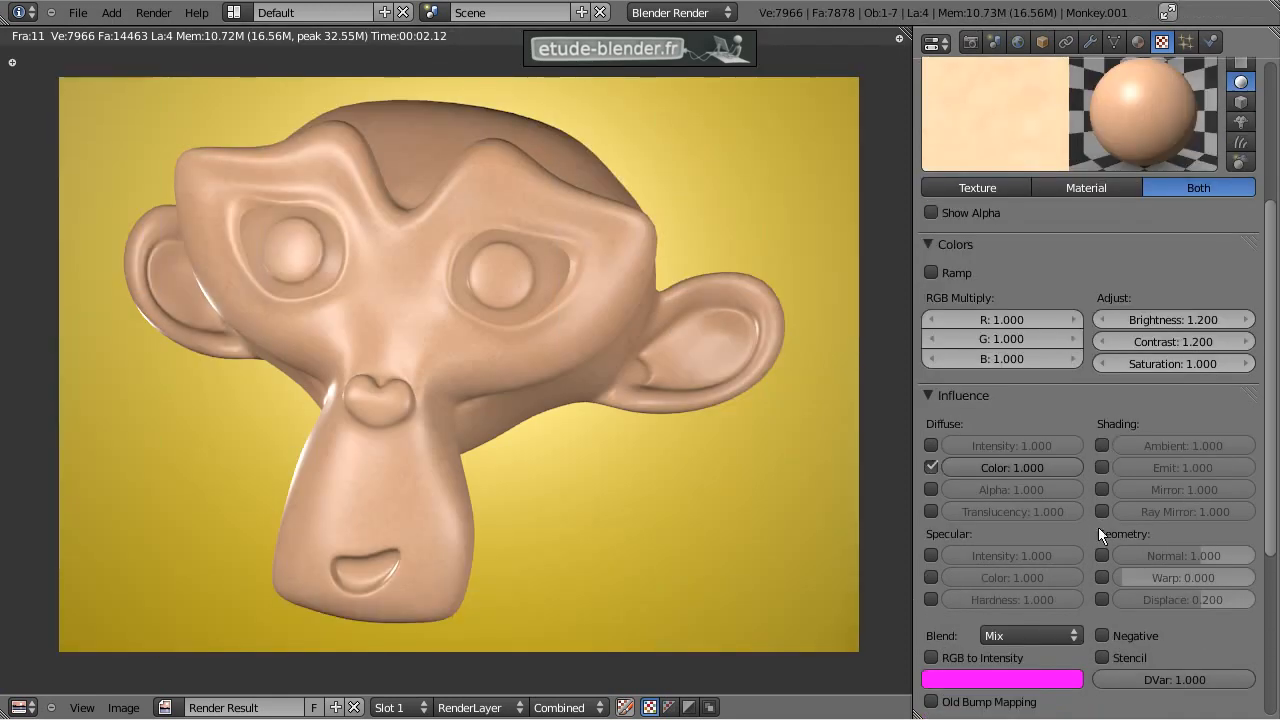
click(1102, 555)
click(1188, 558)
key(BackSpace)
text(0.2)
key(Return)
key(F12)
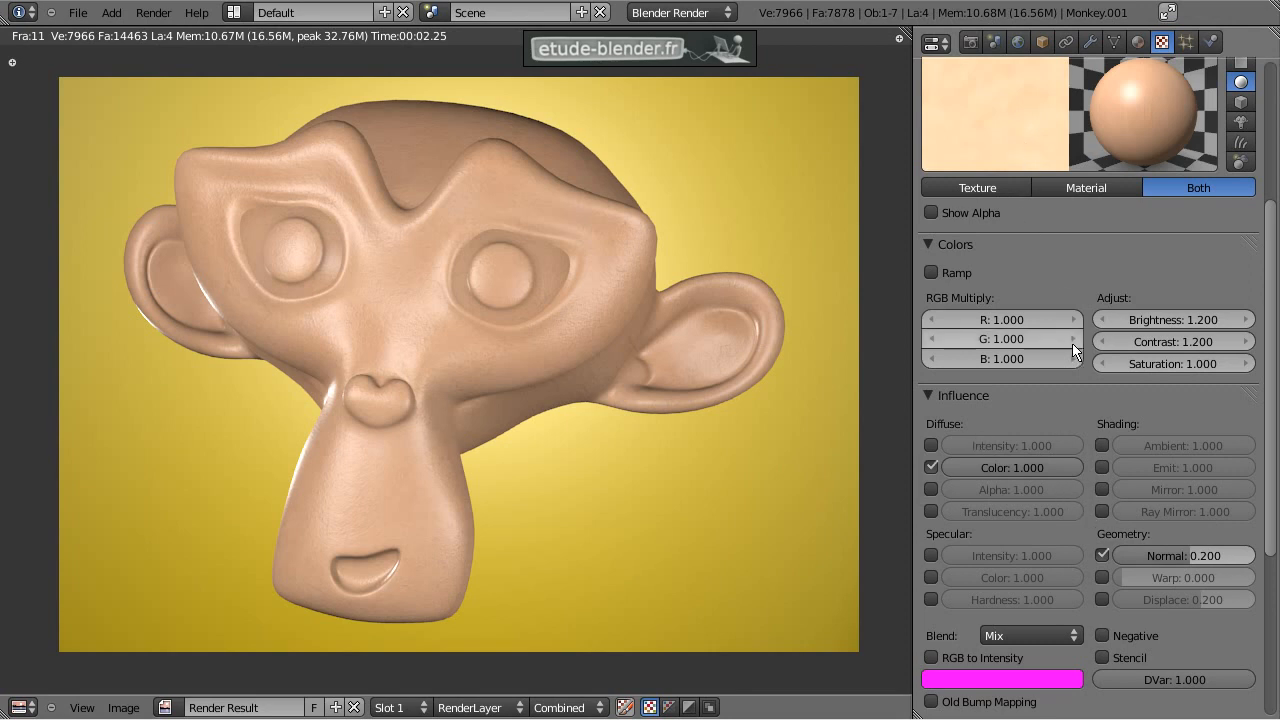
scroll(1000, 190, up, 2)
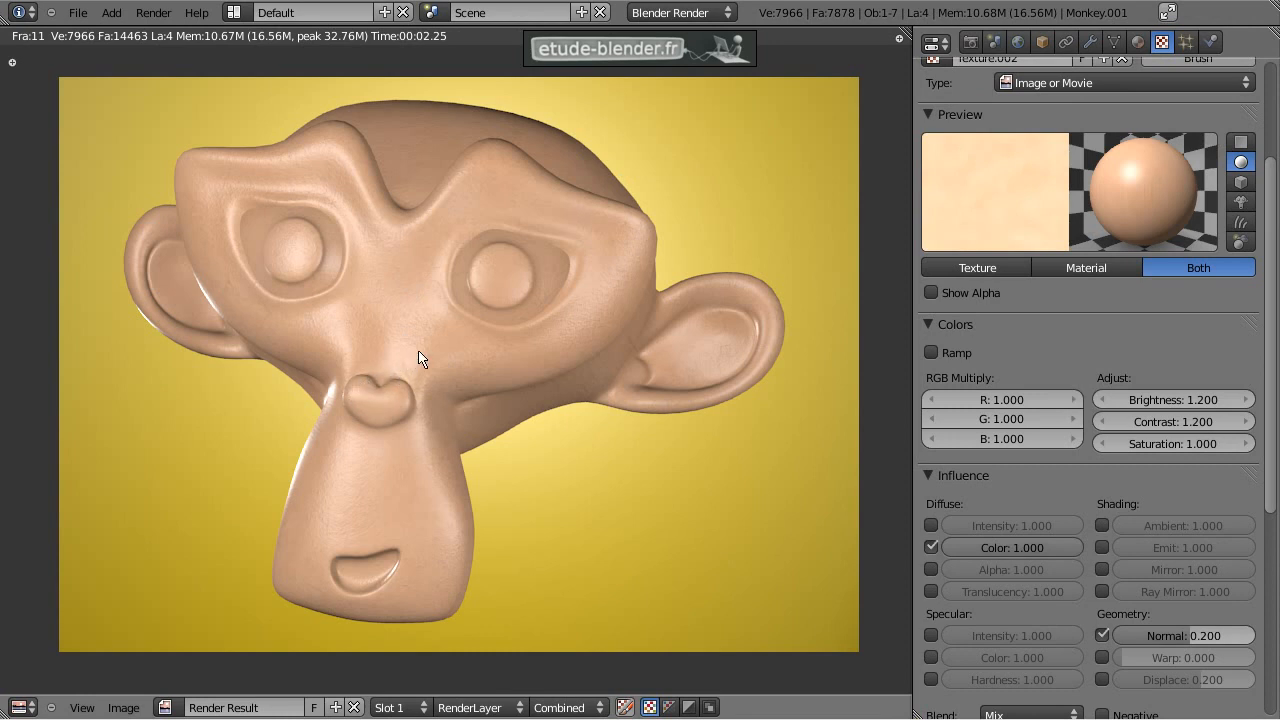
Step: Return from the render to the 3D scene and delete the monkey head
key(Escape)
right_click(547, 359)
right_click(508, 357)
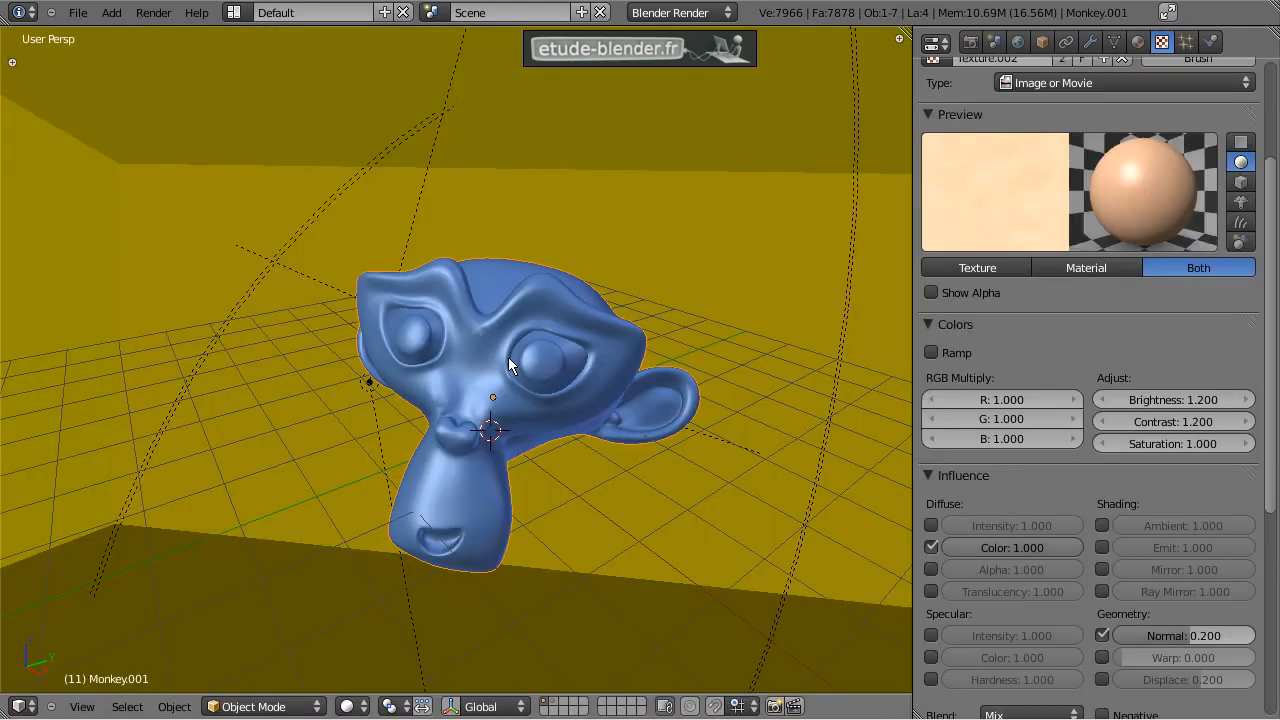
key(x)
click(492, 352)
Step: Add a cube mesh at the 3D cursor
key(shift+a)
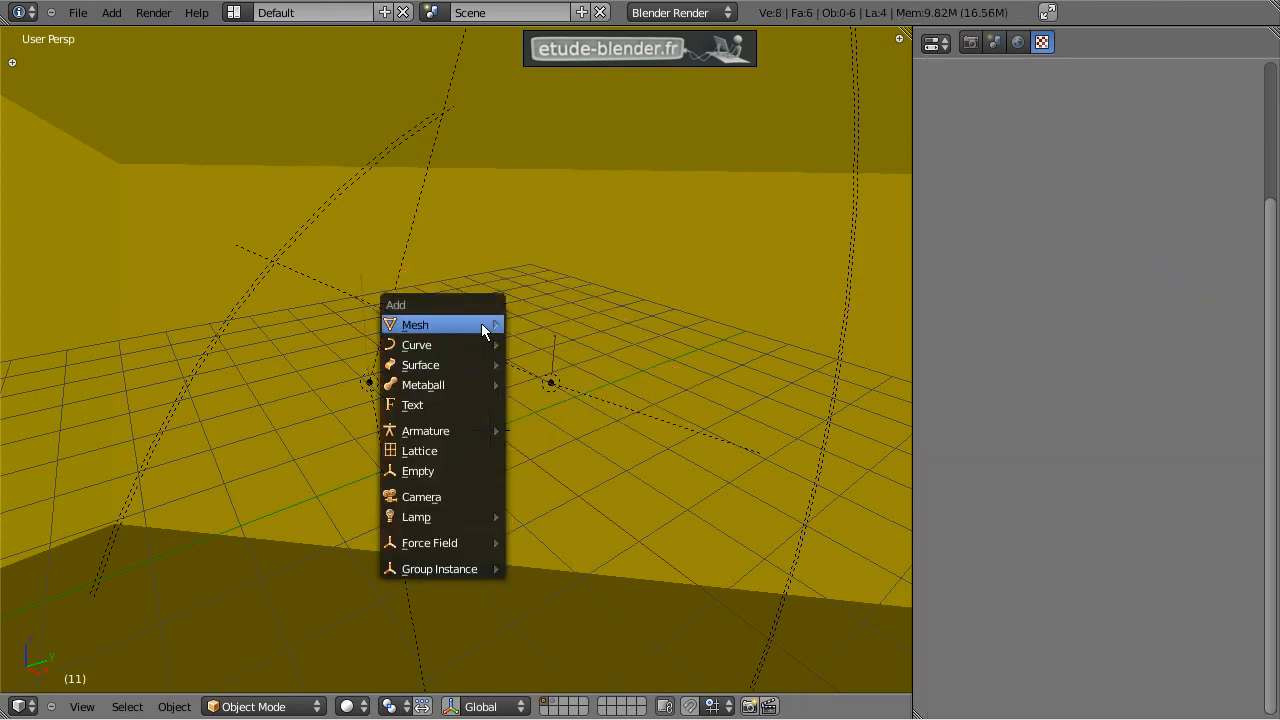
mouse_move(490, 325)
click(565, 349)
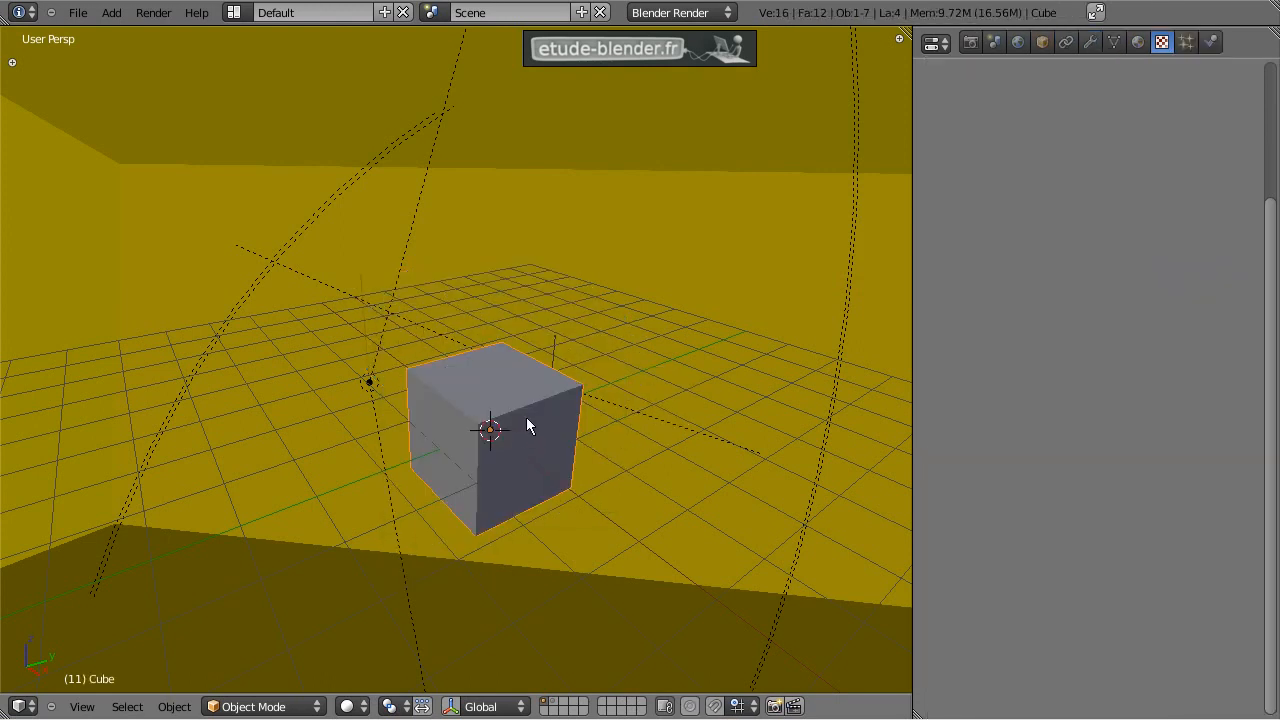
scroll(526, 424, up, 2)
Step: In the camera view, move the cube toward the middle of the frame and trackball-rotate it by about -9.74 and -0.57
key(KP_0)
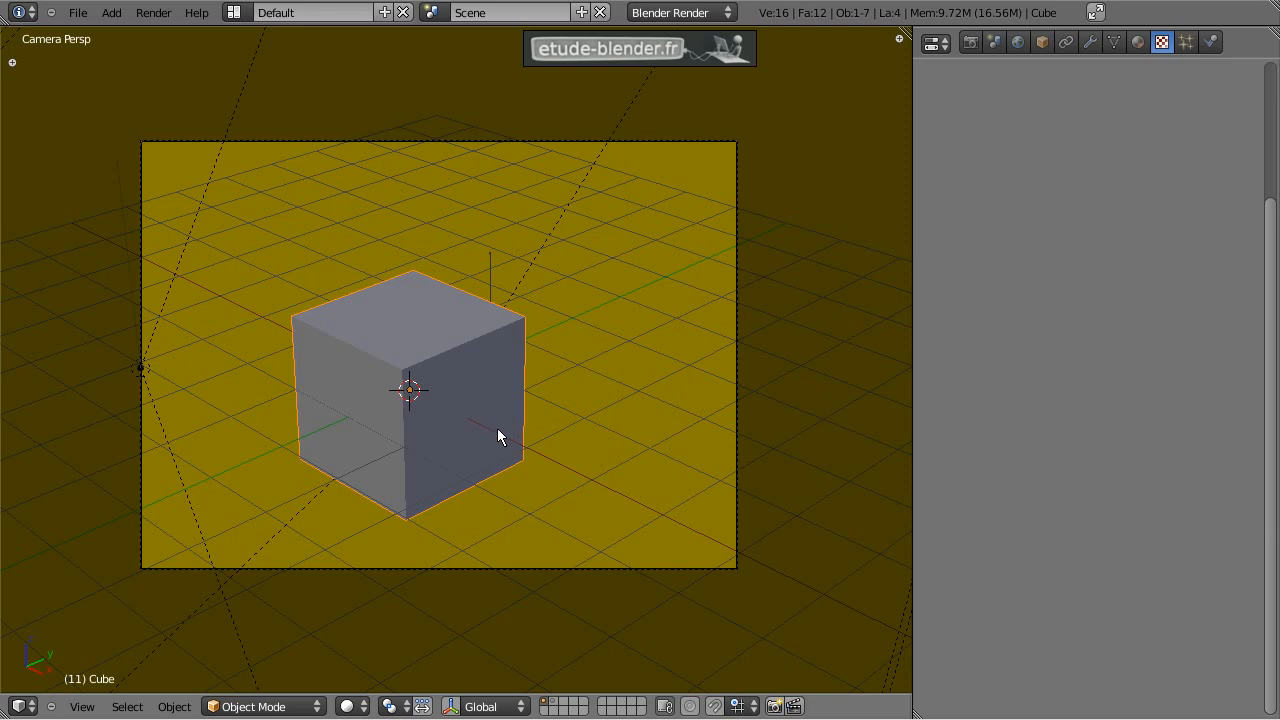
key(g)
click(540, 391)
key(r)
key(r)
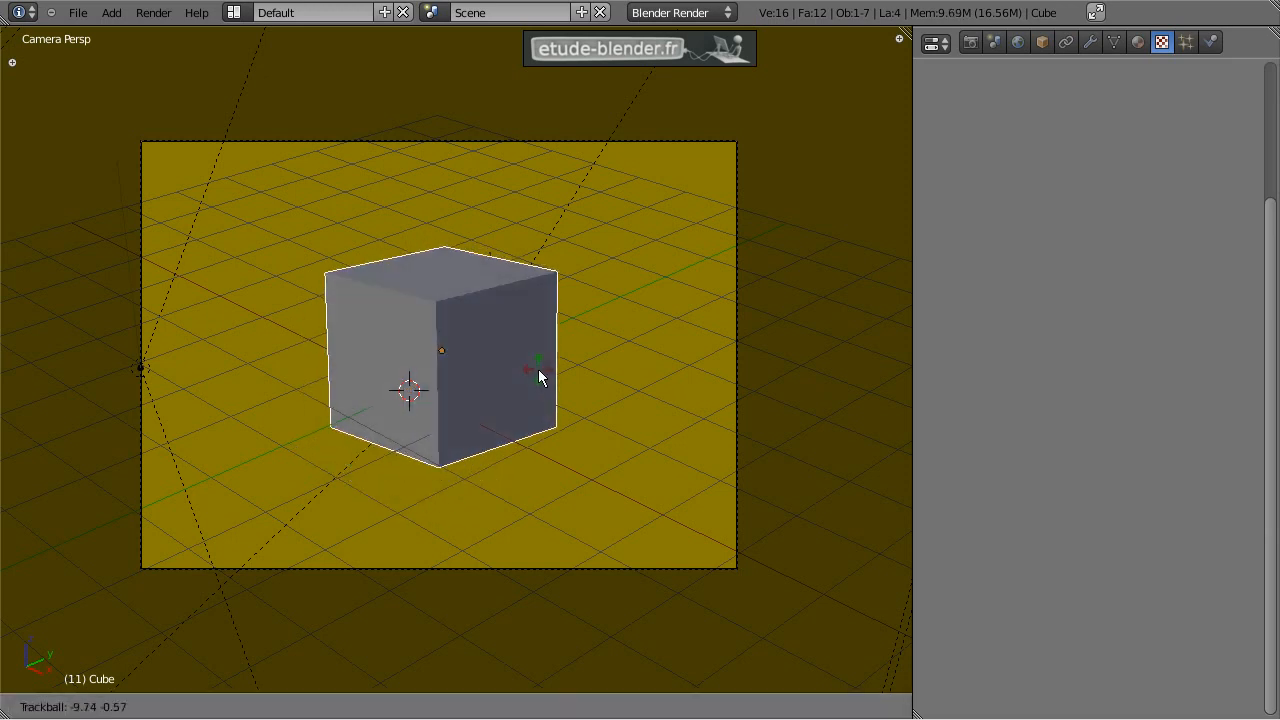
click(538, 369)
Step: Give the cube a new material and add an Image or Movie texture to it
click(1138, 41)
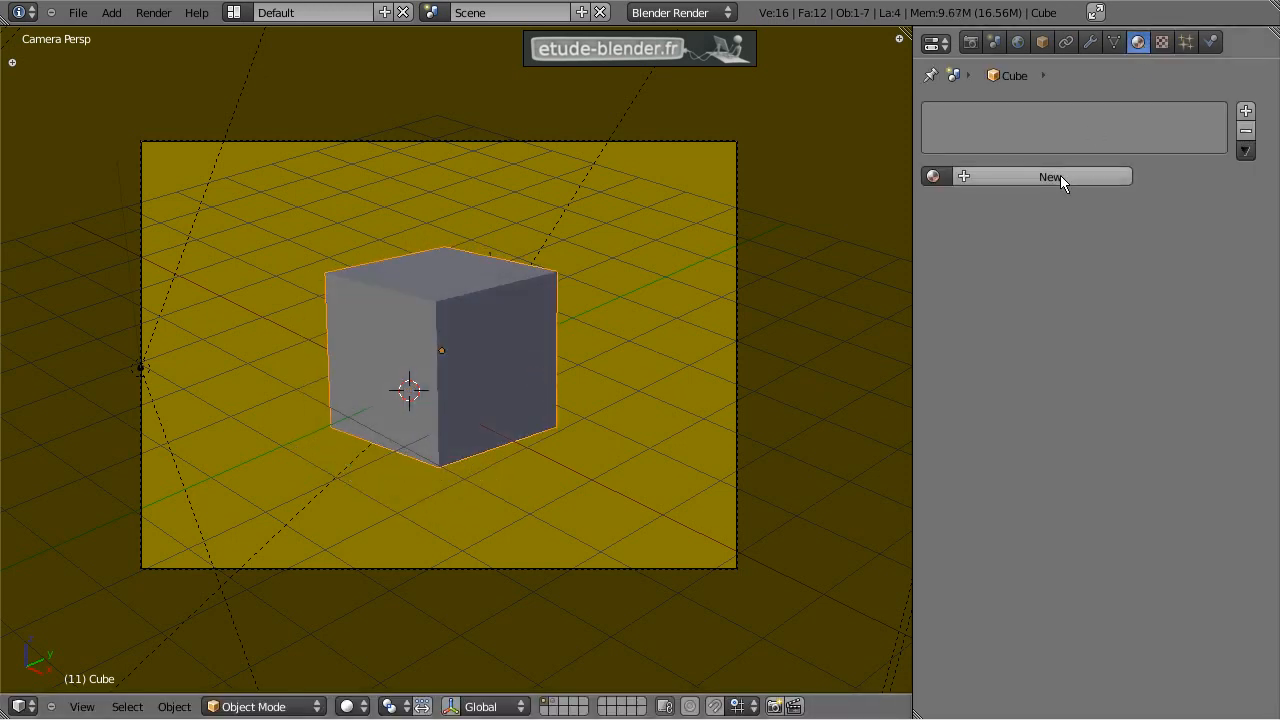
click(1060, 176)
click(1161, 41)
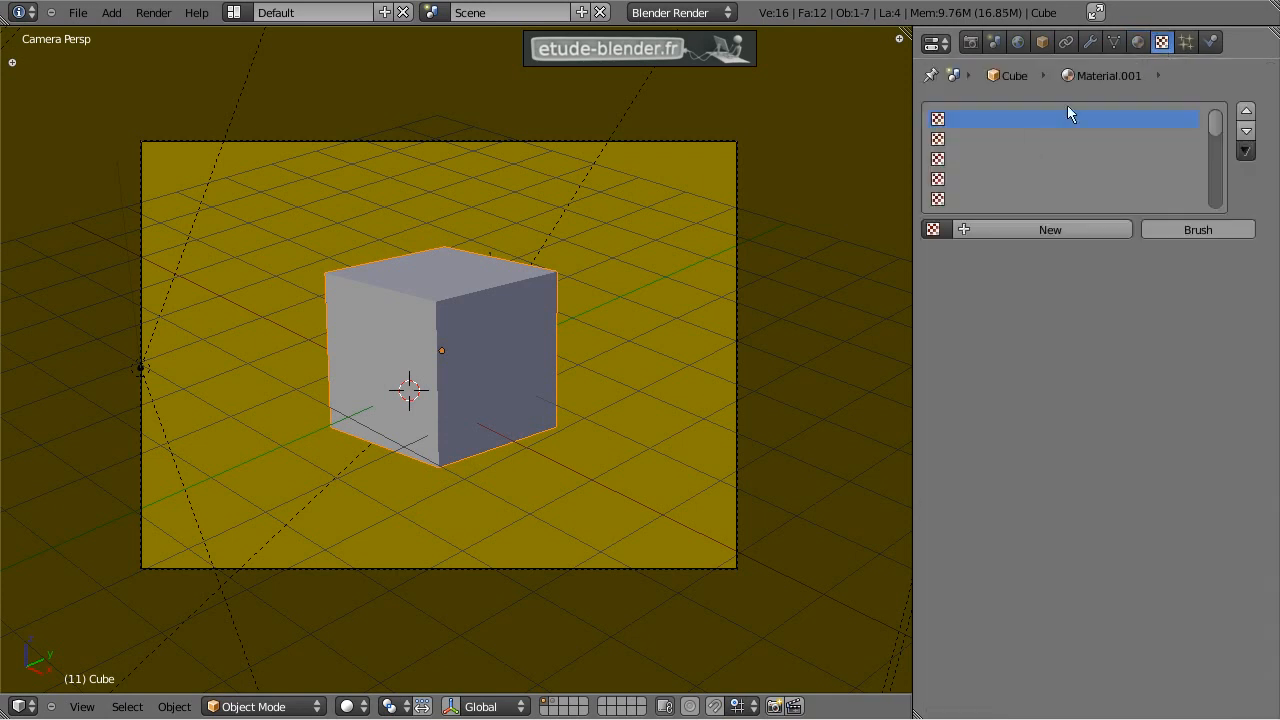
click(1020, 230)
click(1066, 256)
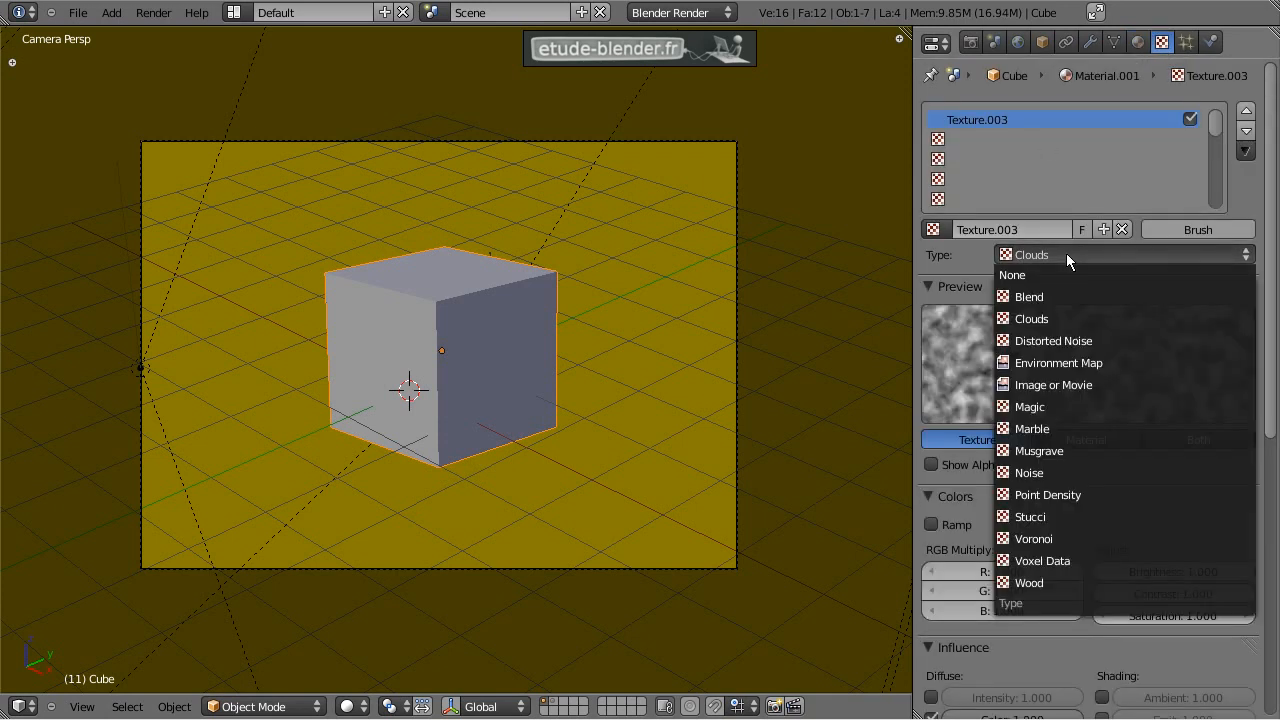
click(1066, 388)
Step: Load crate03.jpg from the Texture folder as the cube texture's image
scroll(1140, 525, down, 6)
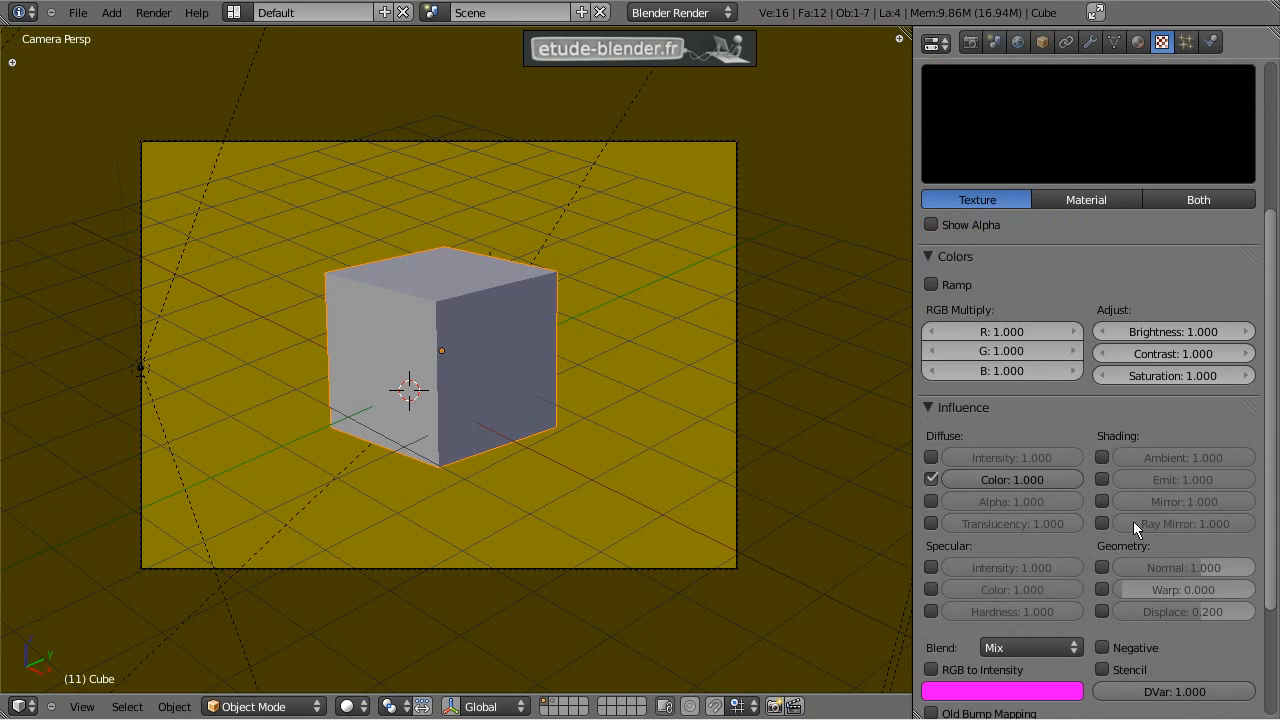
scroll(1130, 516, down, 4)
click(1164, 645)
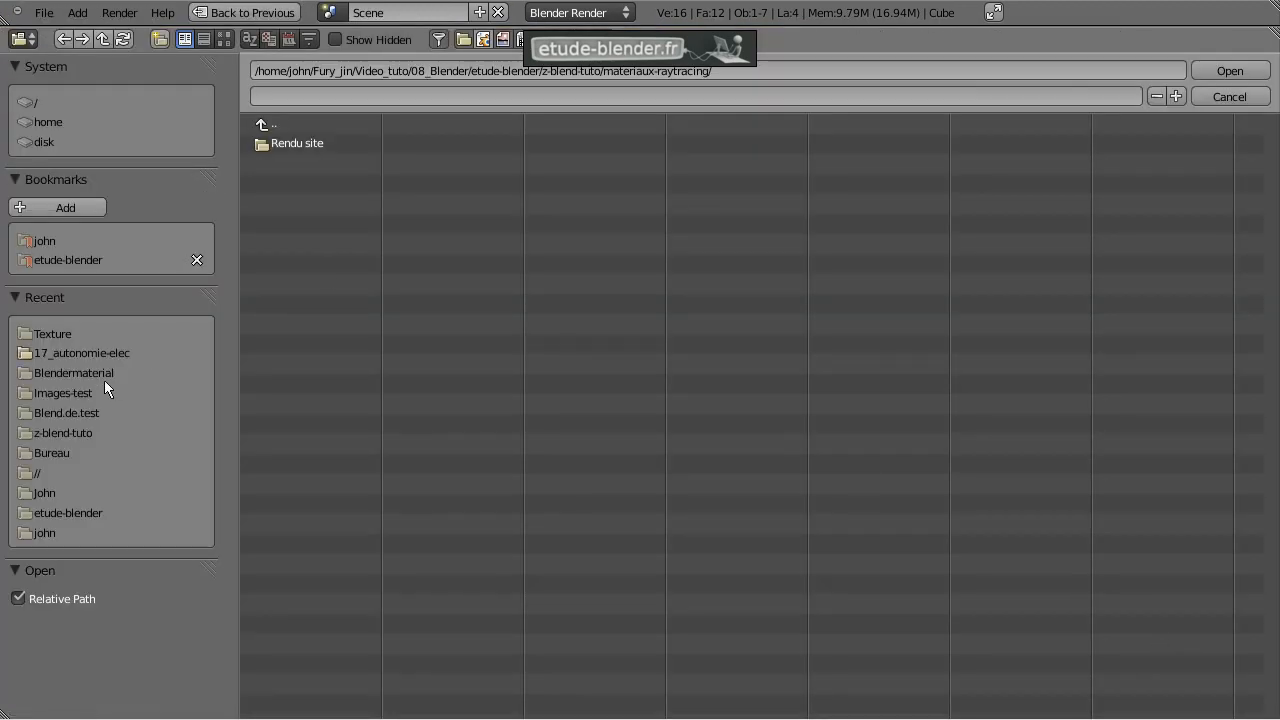
click(42, 335)
click(231, 40)
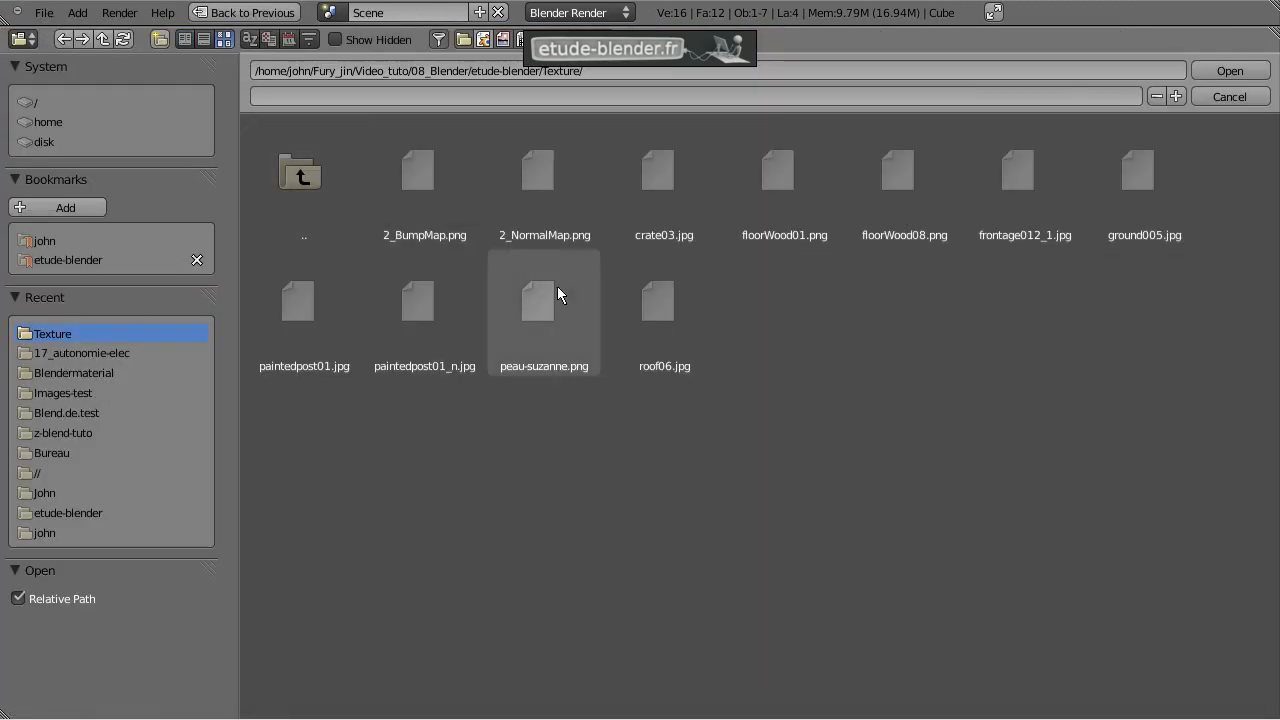
click(660, 176)
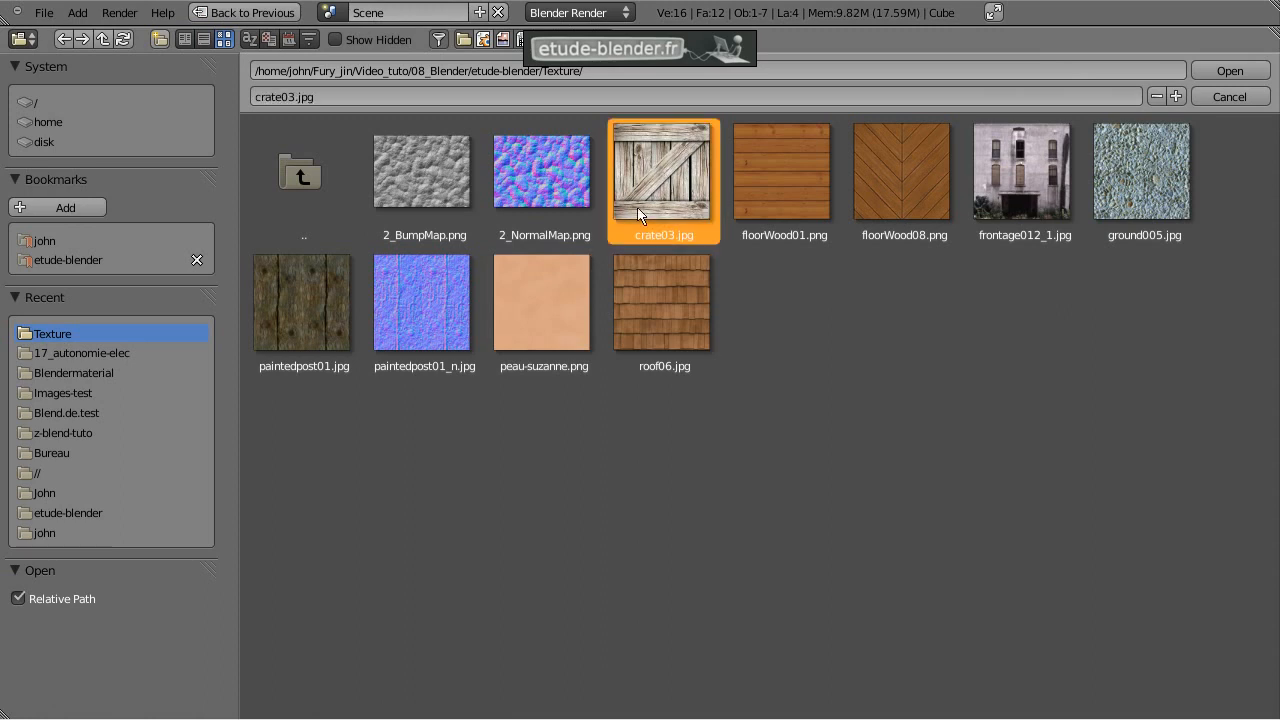
click(1227, 72)
Step: Preview both the texture and the material on a cube shape and render the scene
scroll(1104, 477, down, 3)
scroll(1118, 401, up, 8)
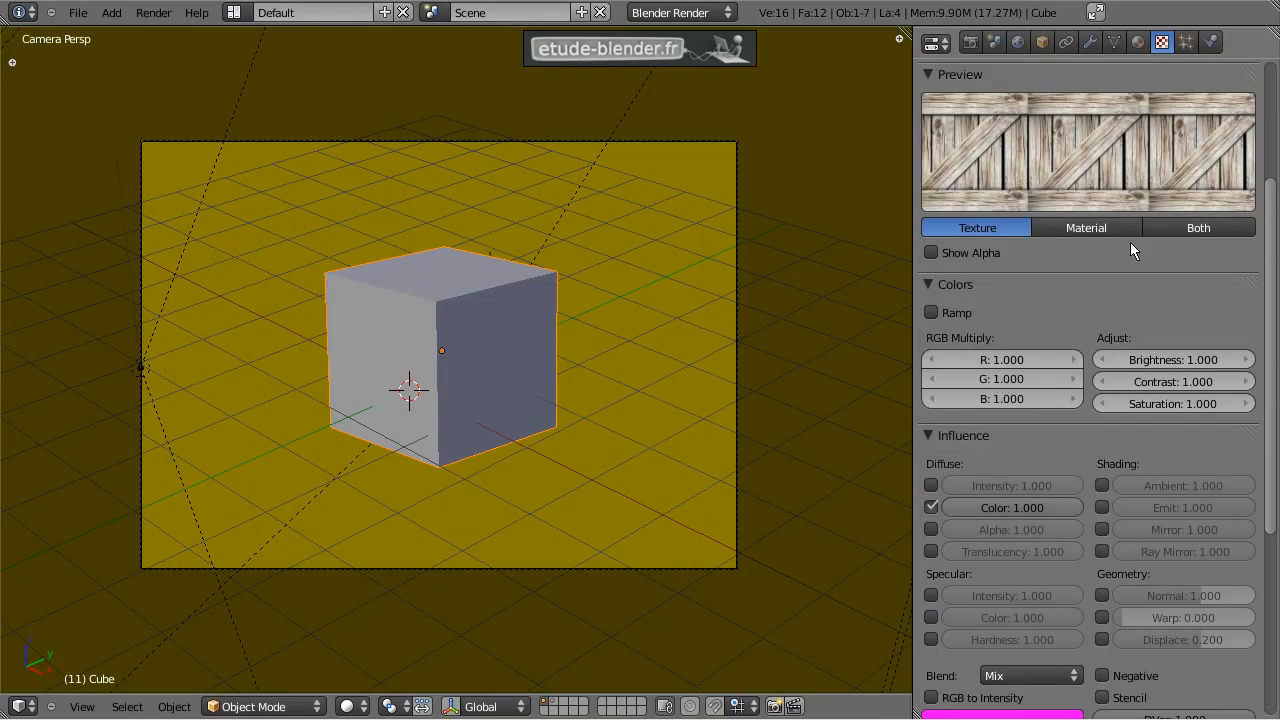
click(1155, 229)
click(1241, 142)
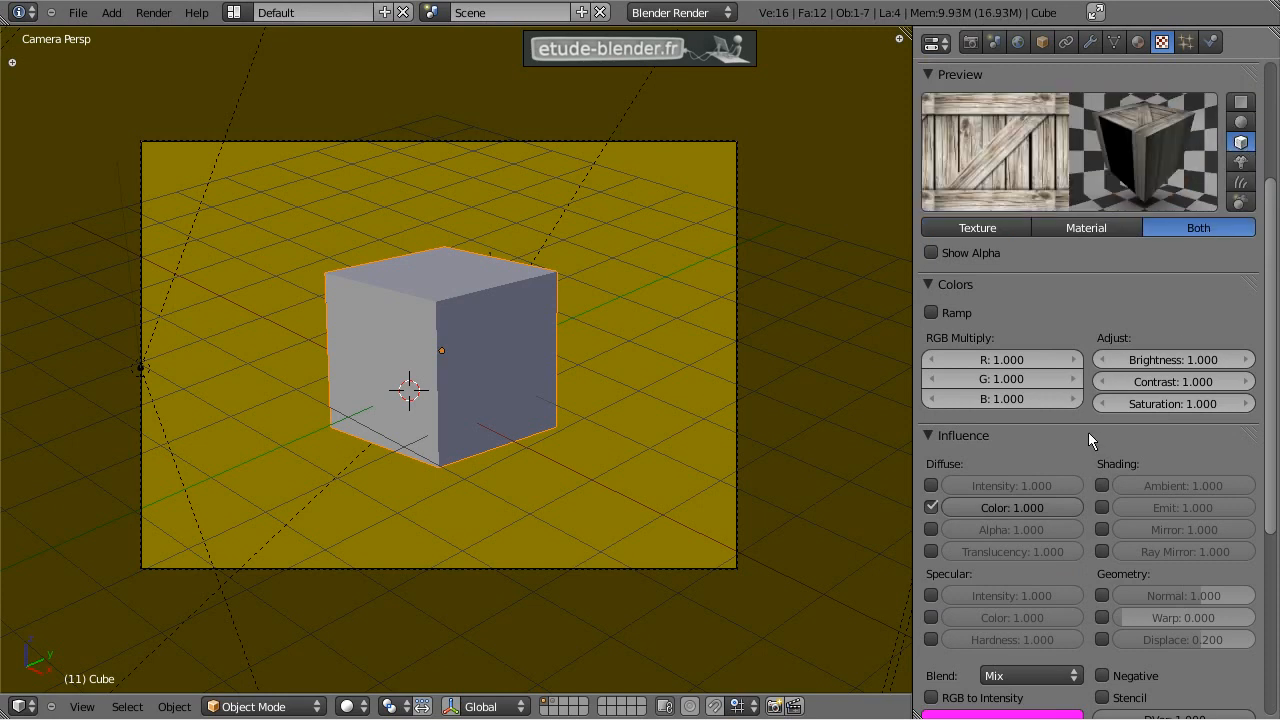
key(F12)
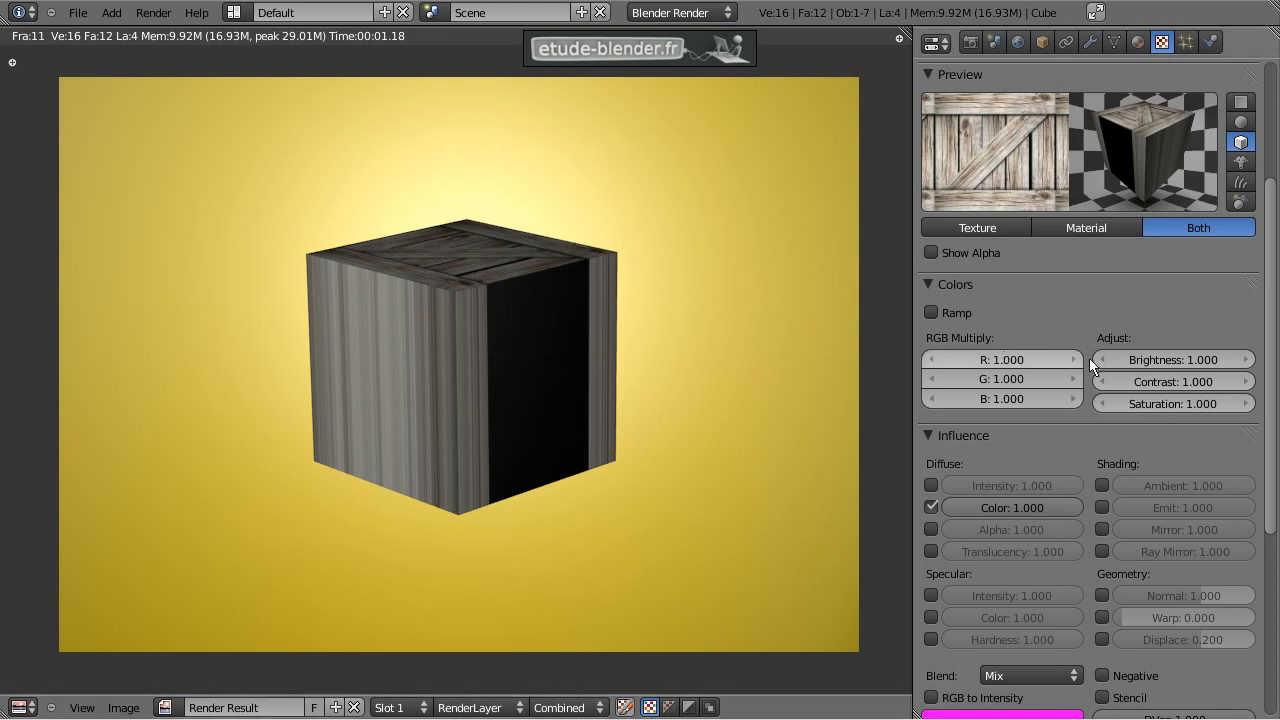
Step: Expand the crate texture's Image Mapping settings and look into its Image Sampling settings
scroll(1102, 366, down, 7)
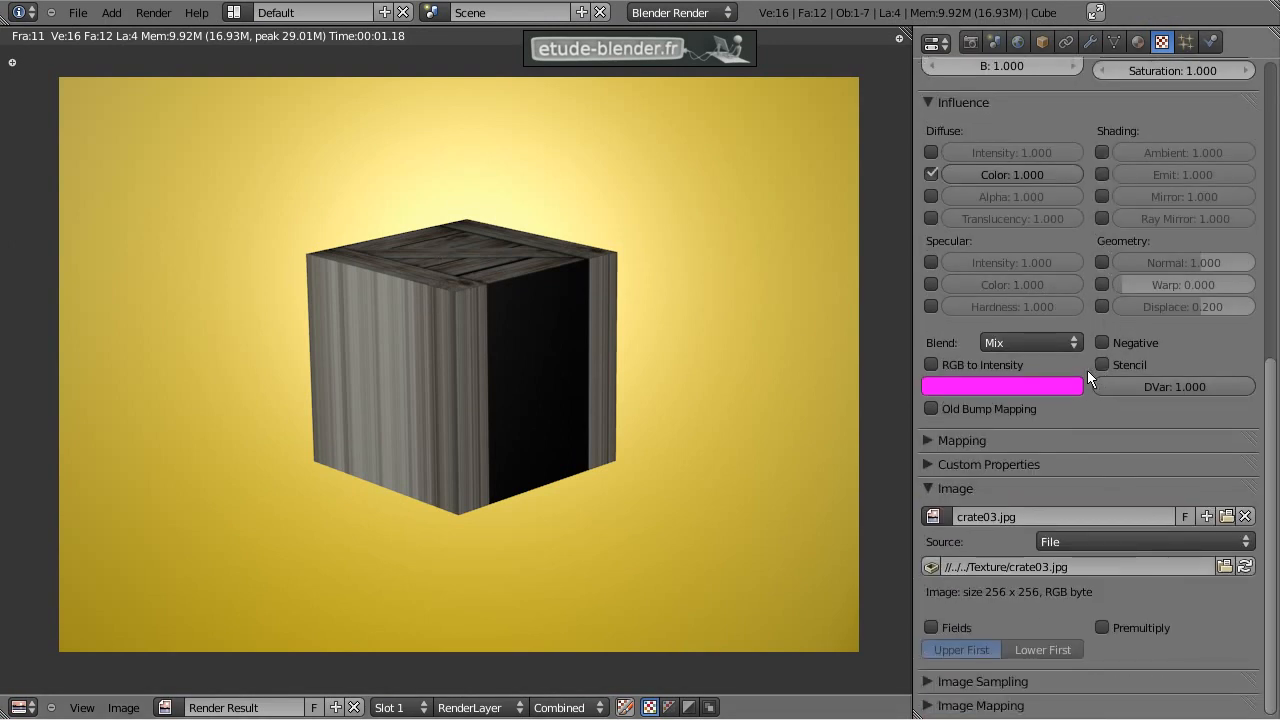
click(957, 706)
scroll(1090, 657, down, 5)
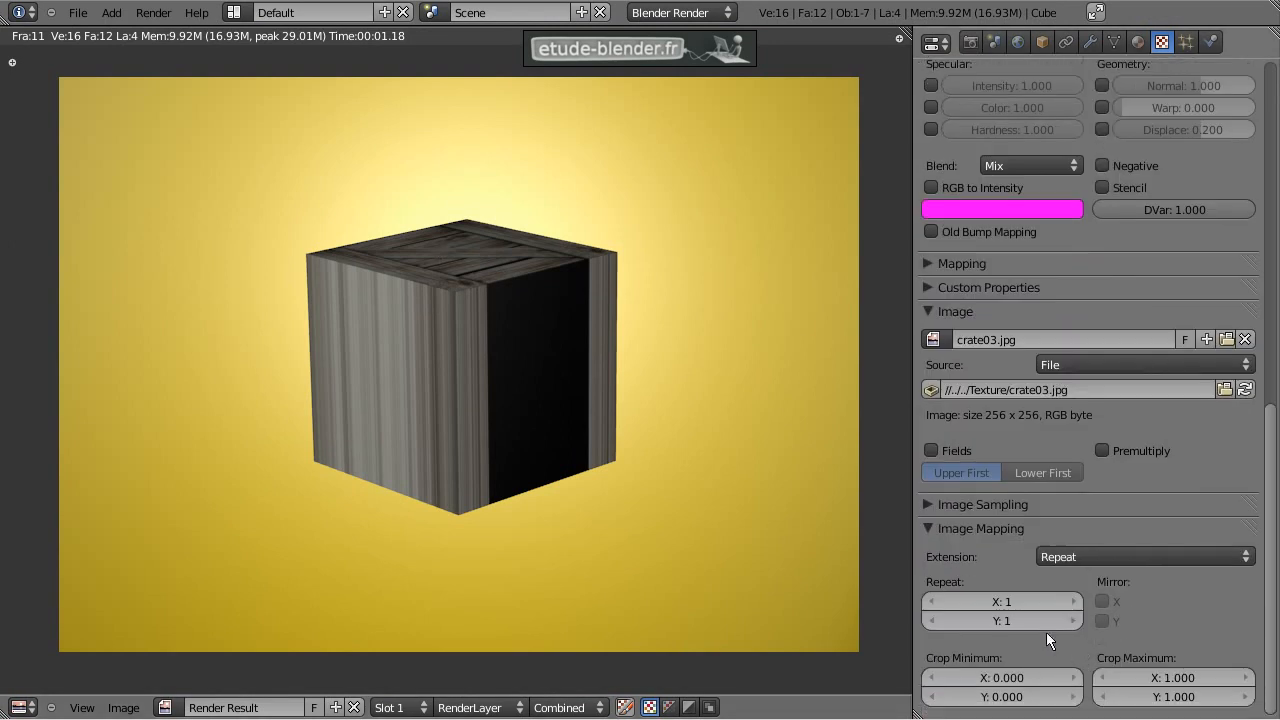
click(932, 508)
click(931, 508)
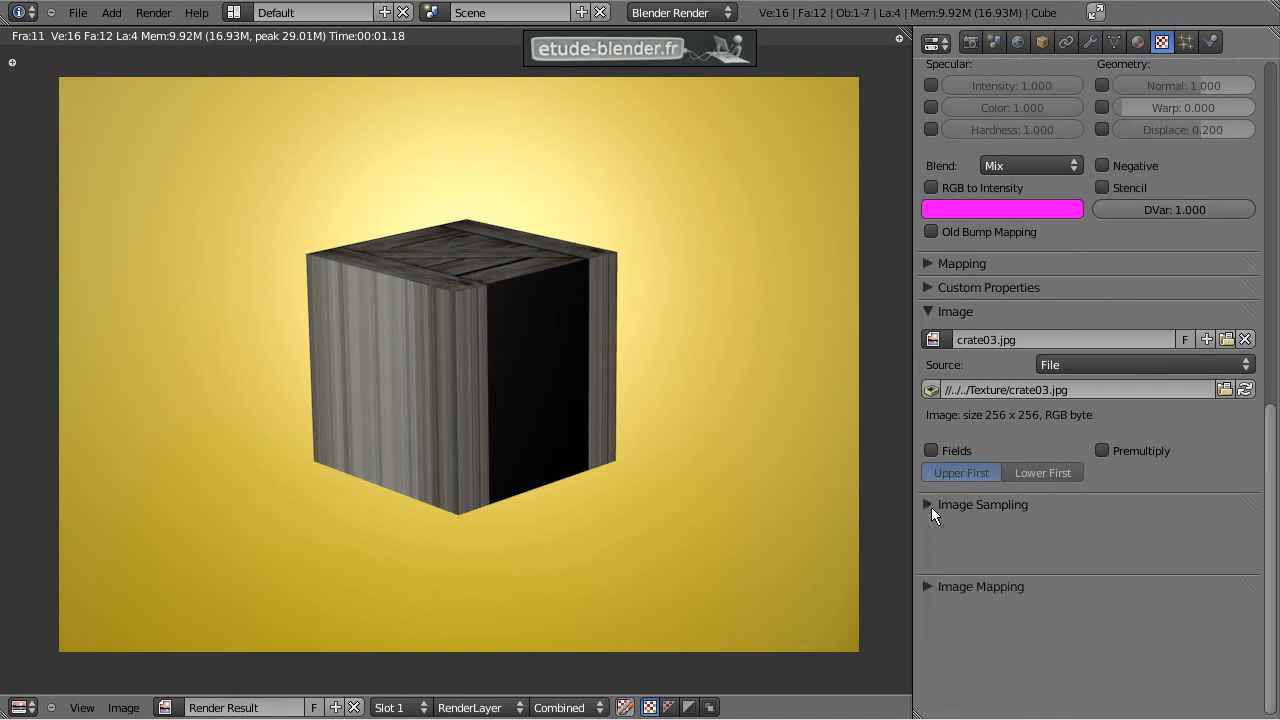
Step: Set the crate texture's mapping projection to Cube and render the scene
click(927, 424)
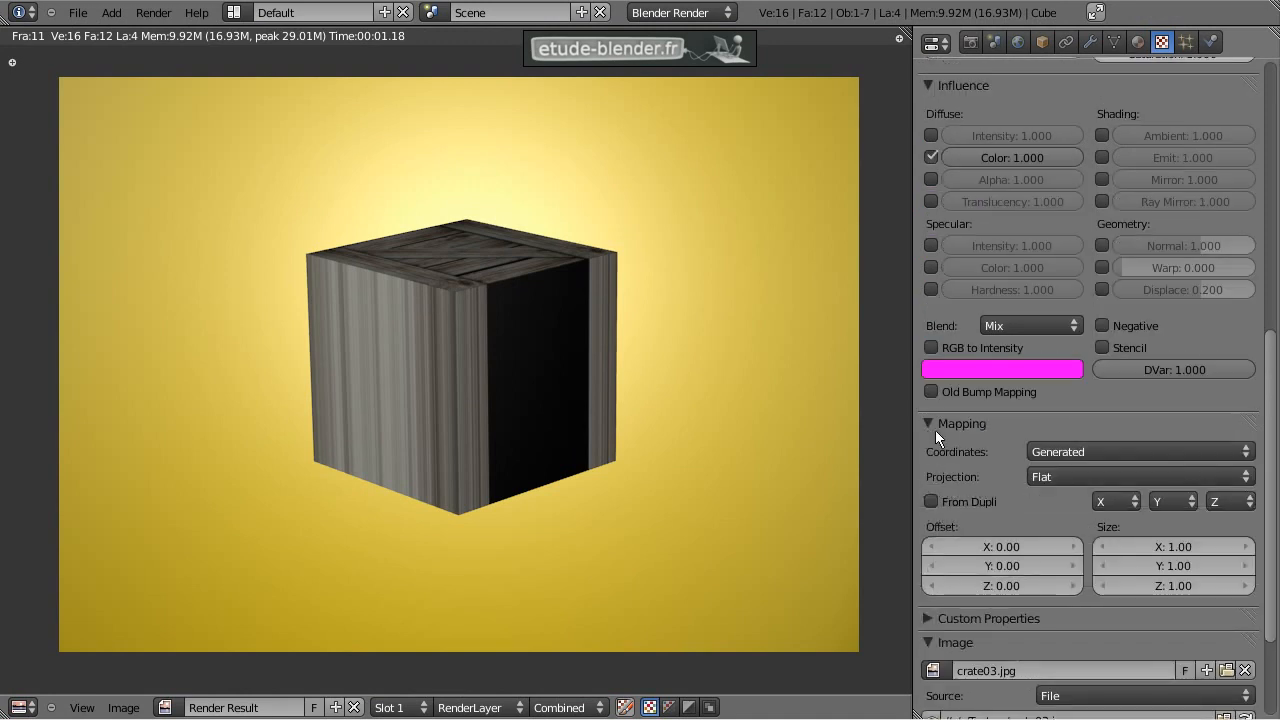
click(1078, 478)
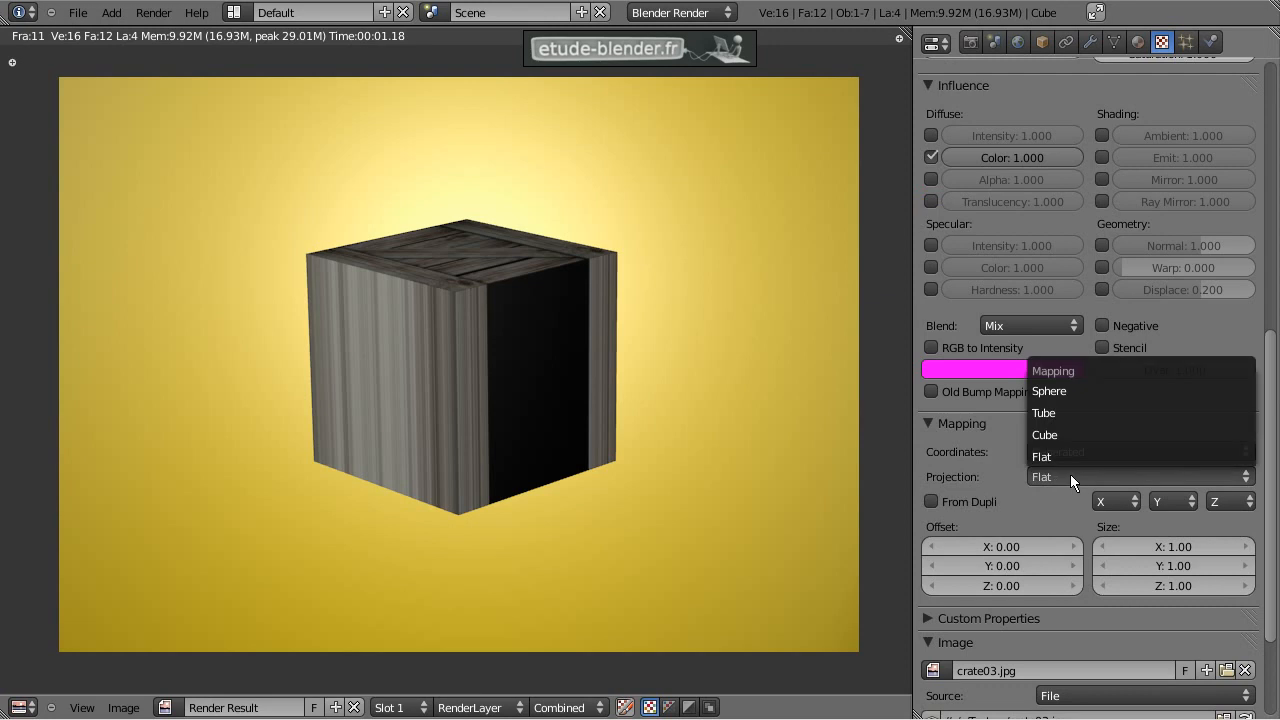
click(1060, 435)
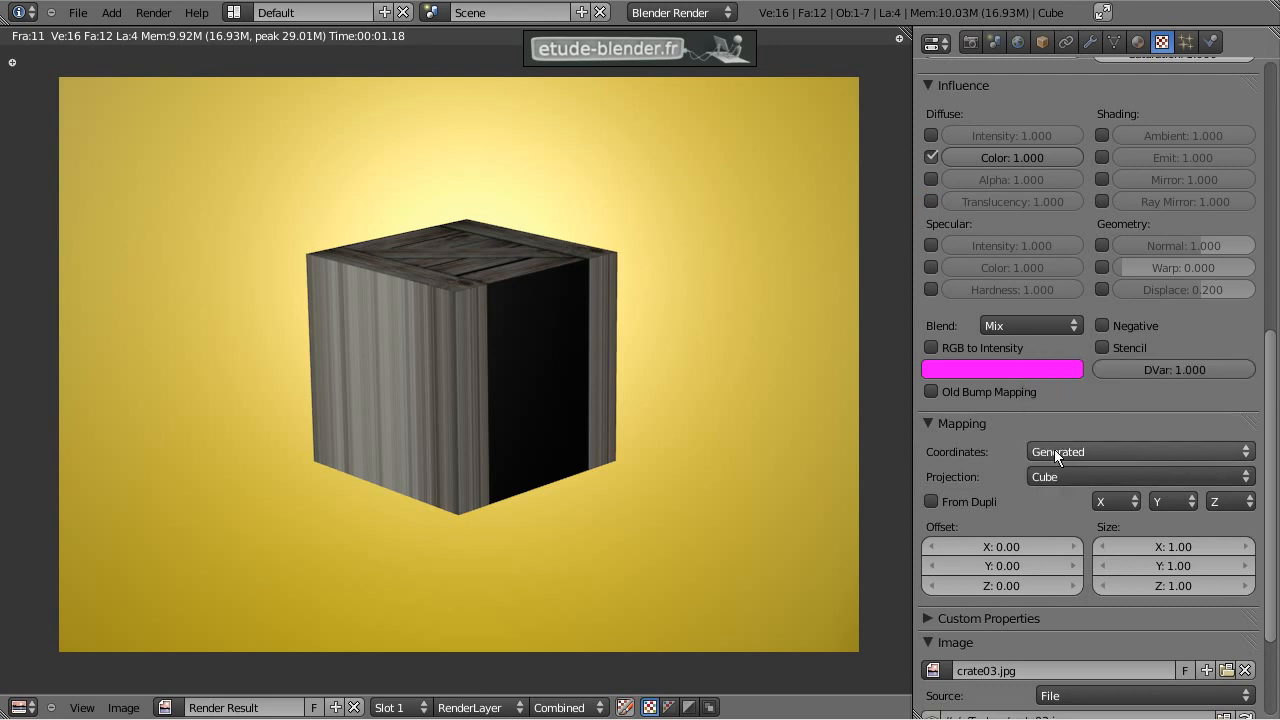
scroll(1054, 452, up, 10)
key(F12)
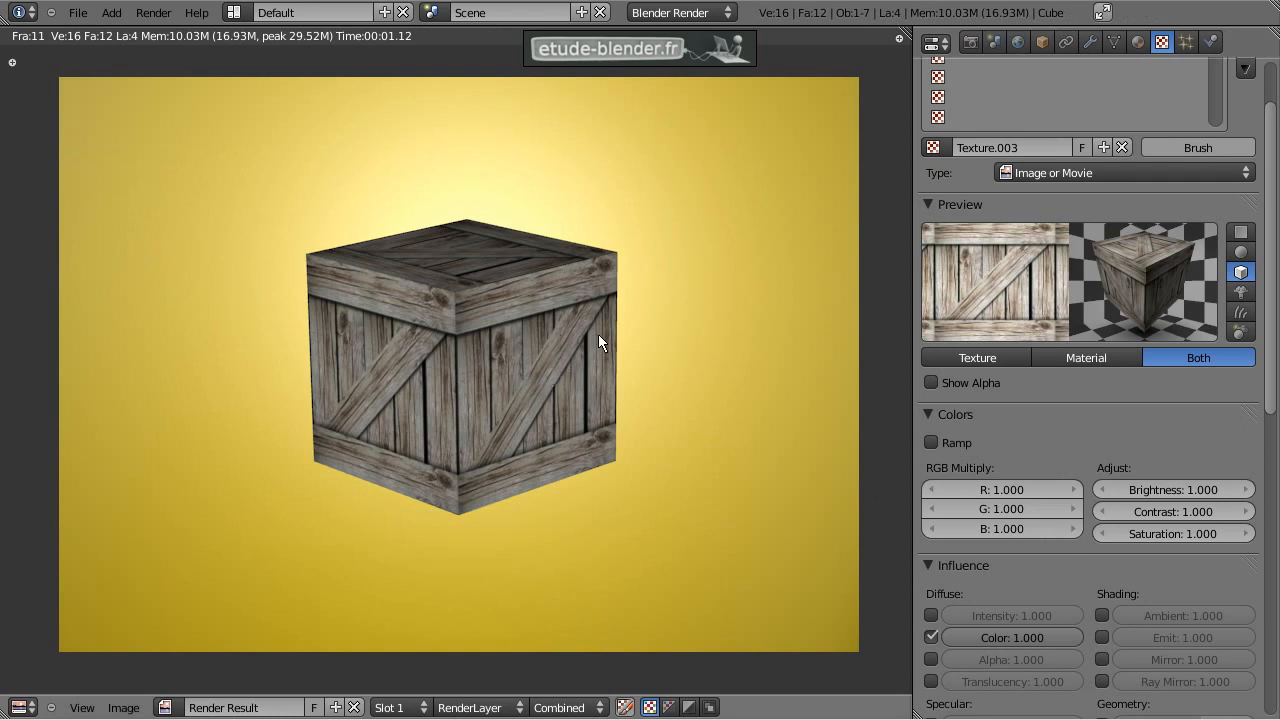
Step: Return to the 3D view, add a plane mesh and scale it up into a large floor around the cube
key(Escape)
key(a)
key(shift+a)
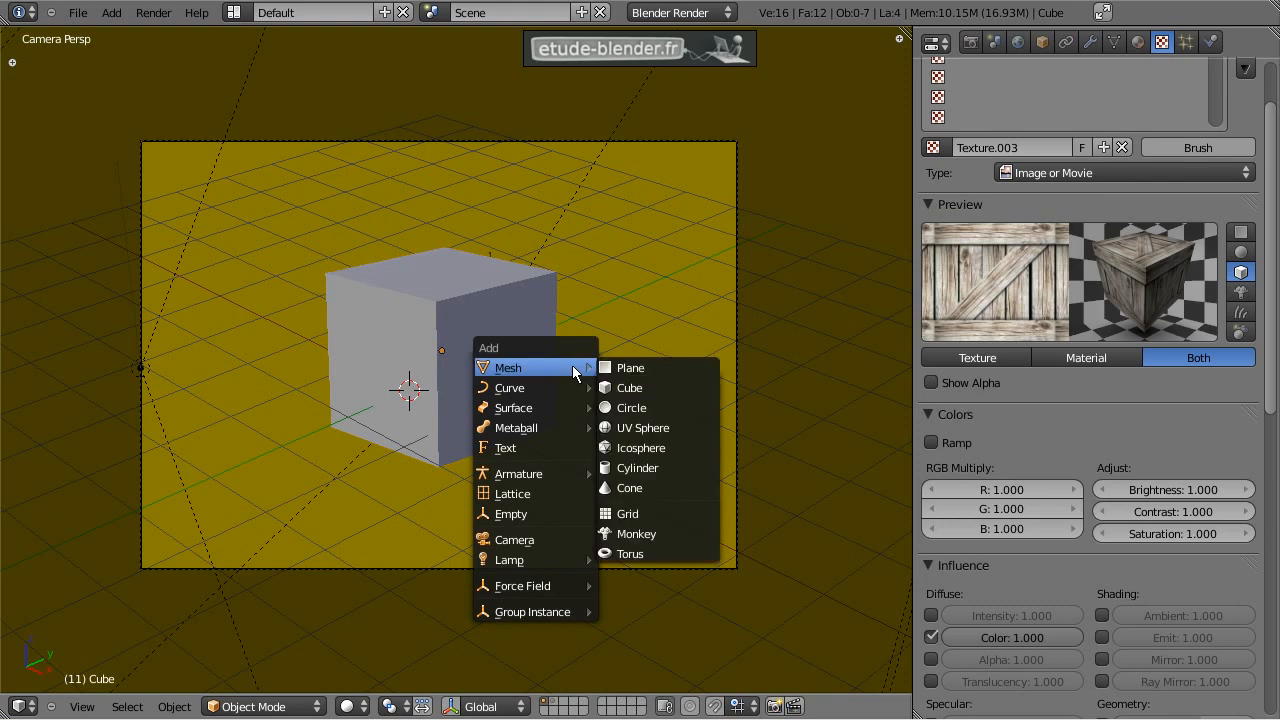
click(659, 369)
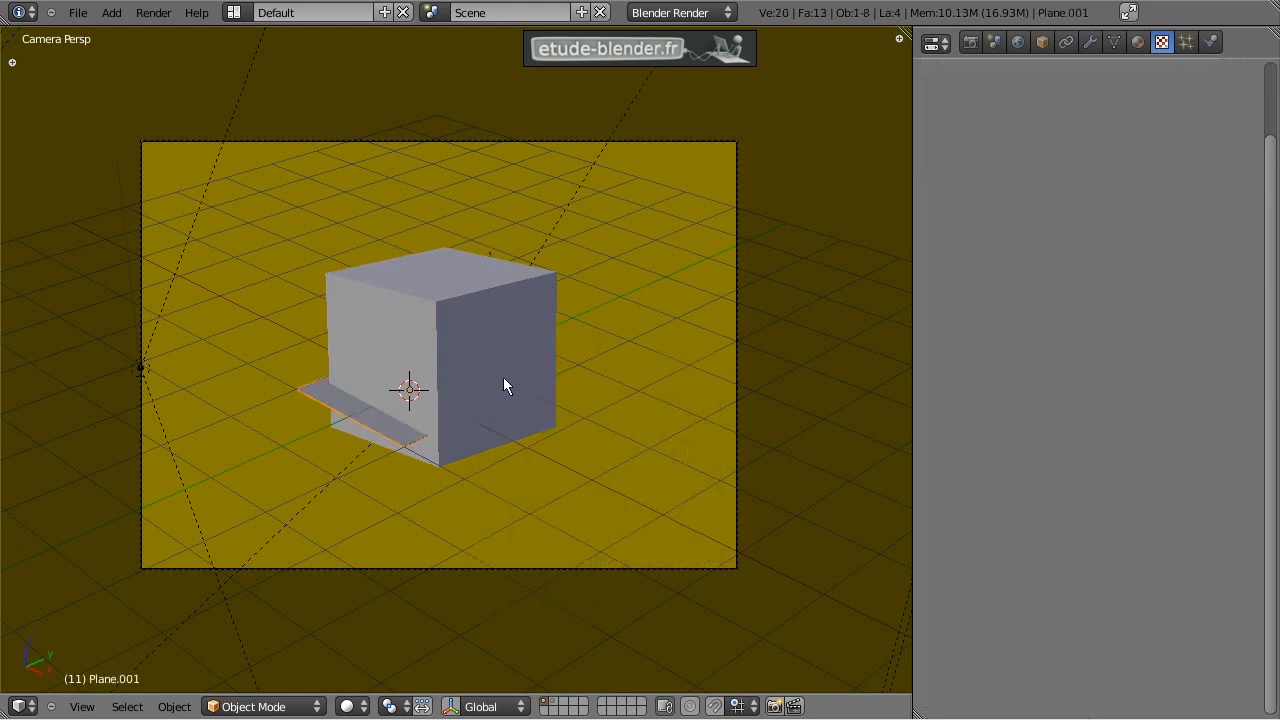
key(s)
click(55, 172)
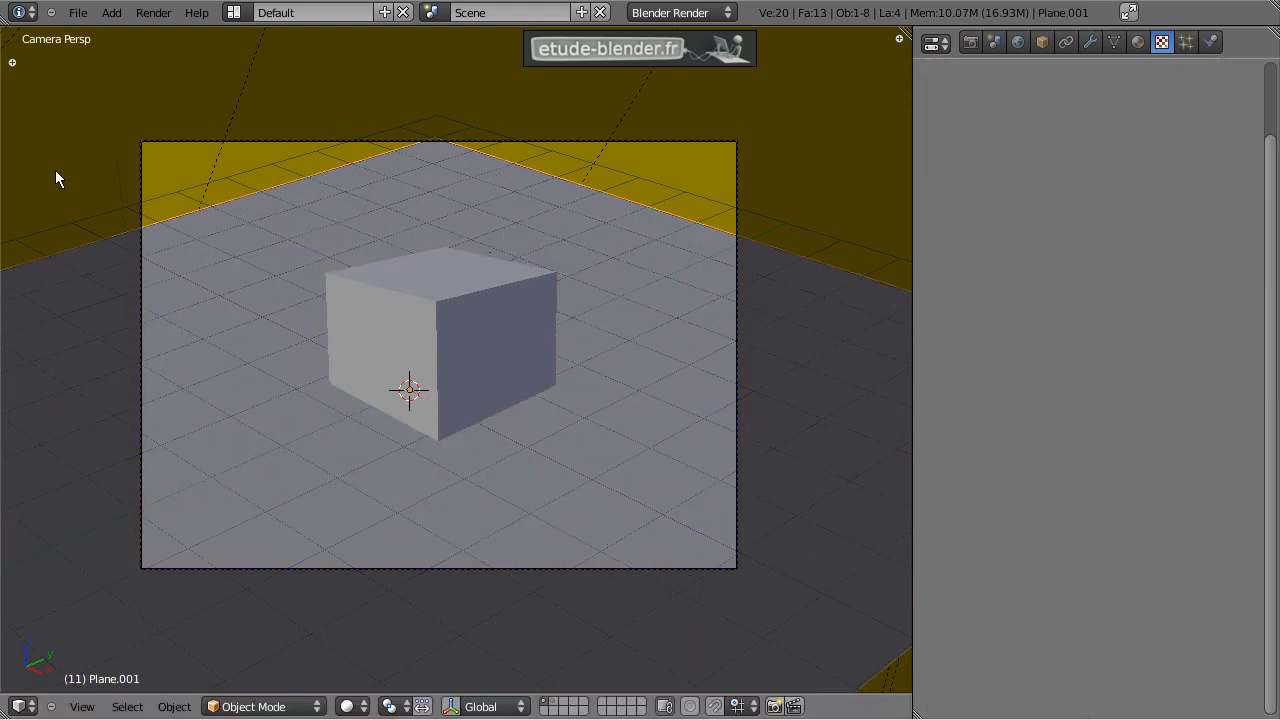
Step: Rotate the floor plane around the global Z axis until its far edge runs nearly level in the camera view
key(r)
key(z)
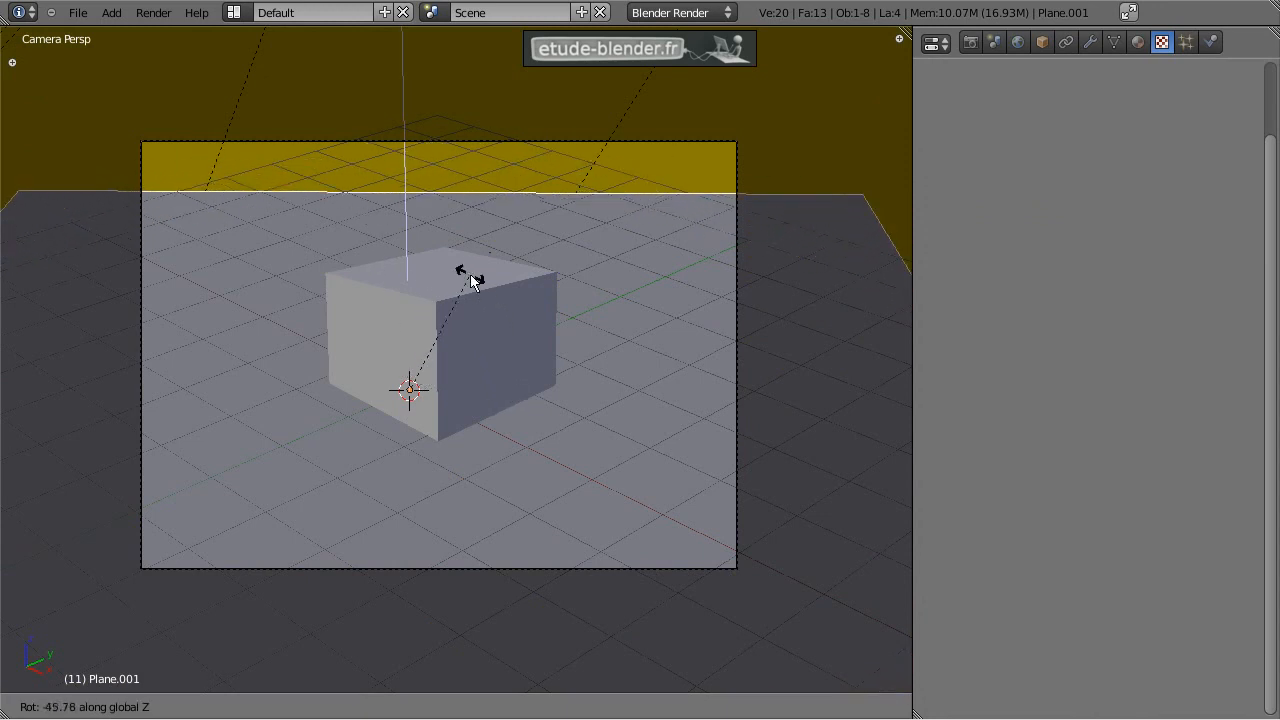
click(557, 393)
Step: Lower the floor plane along Z to the cube's base and enlarge it to fill the camera frame
key(g)
key(z)
click(586, 445)
key(s)
click(741, 639)
Step: Give the floor plane a new material and add an Image or Movie texture to it
click(1137, 42)
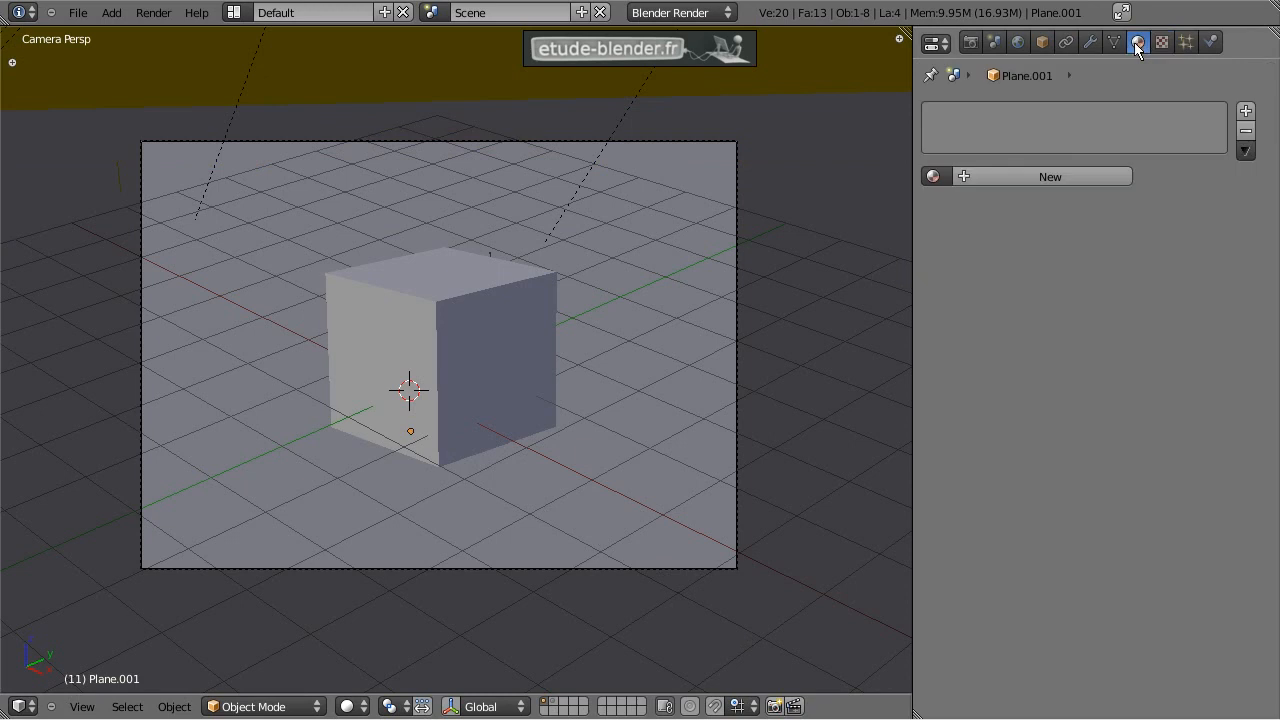
click(1058, 186)
click(1161, 42)
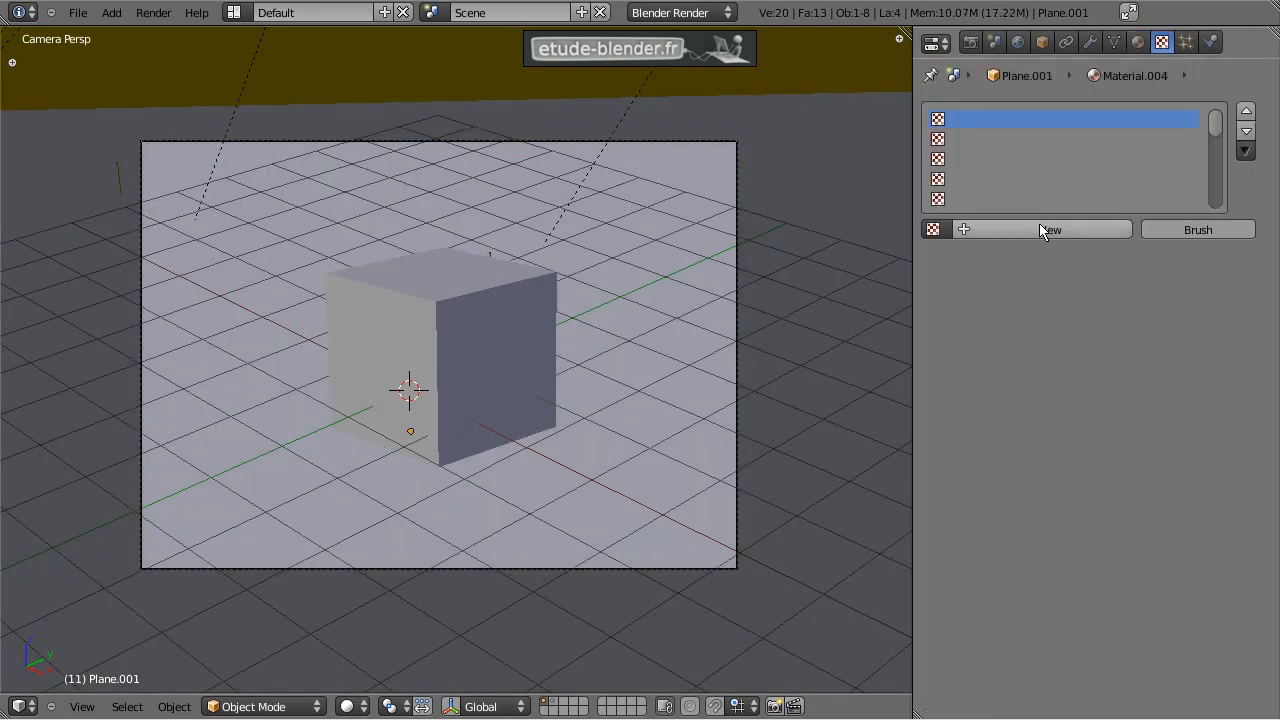
click(1045, 229)
click(1116, 254)
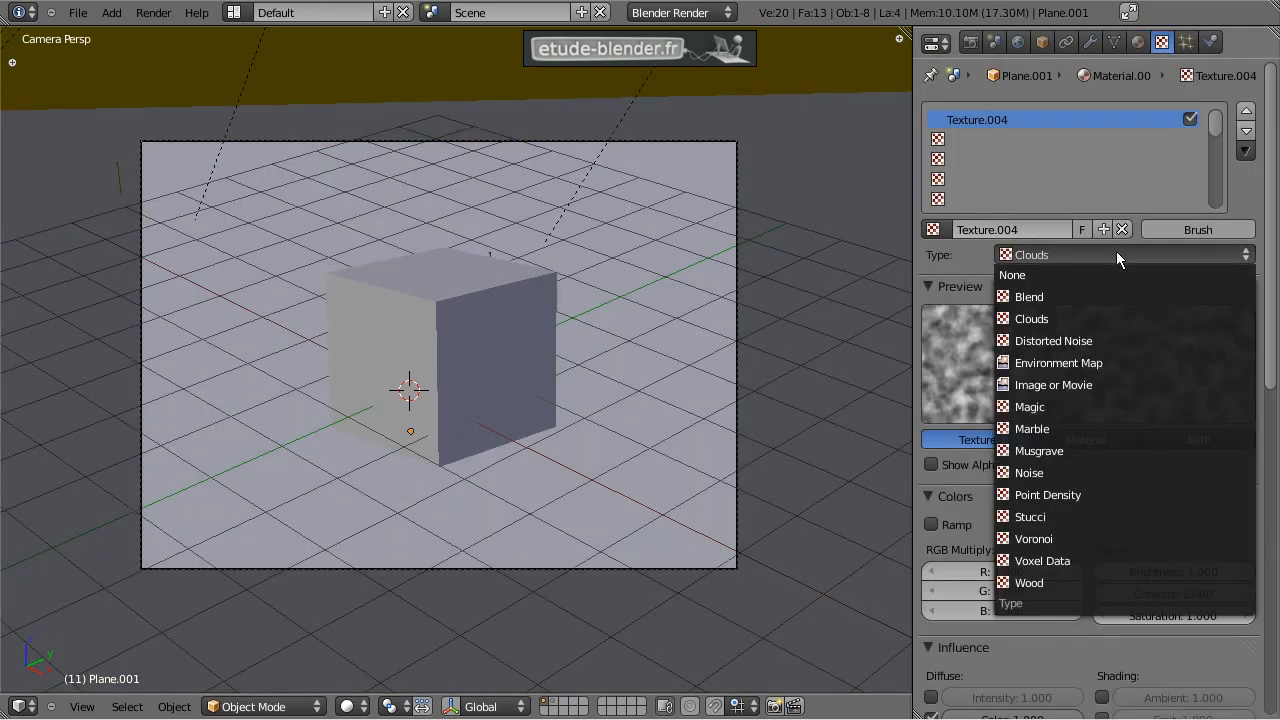
click(1080, 389)
Step: Load floorWood08.png from the Texture folder as the floor texture's image and render the scene
scroll(1180, 417, down, 12)
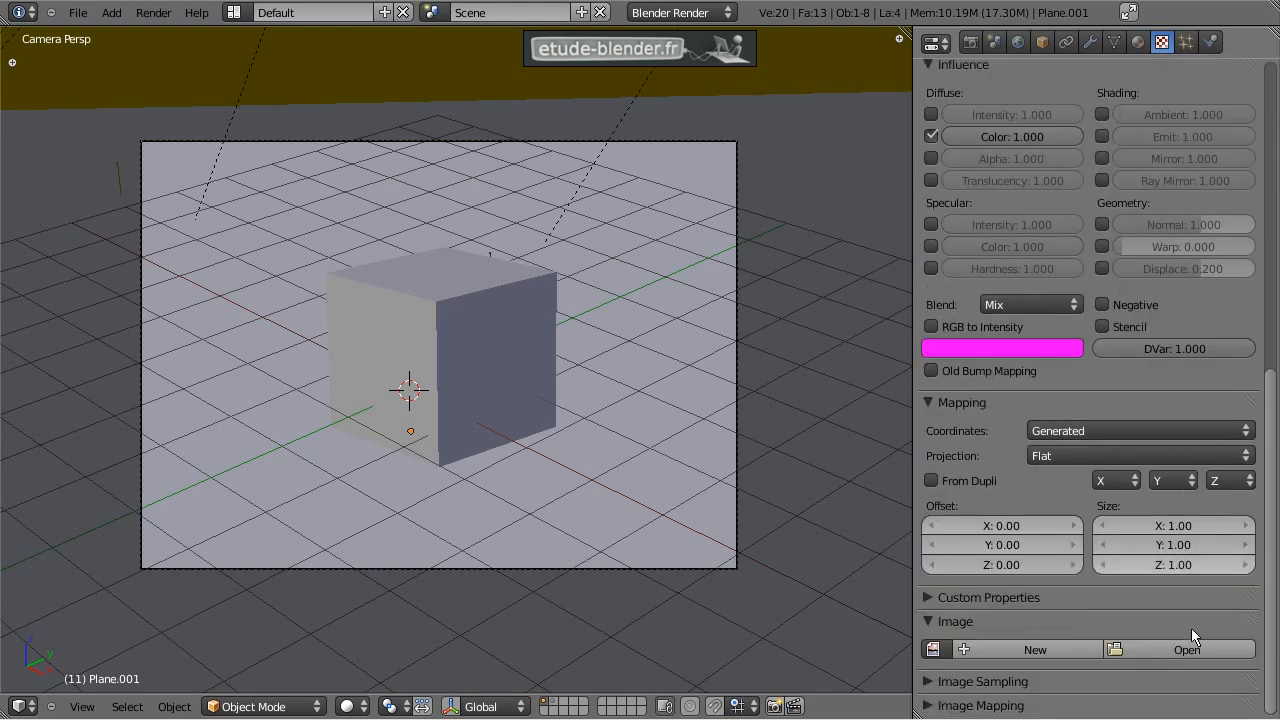
click(1180, 649)
click(121, 333)
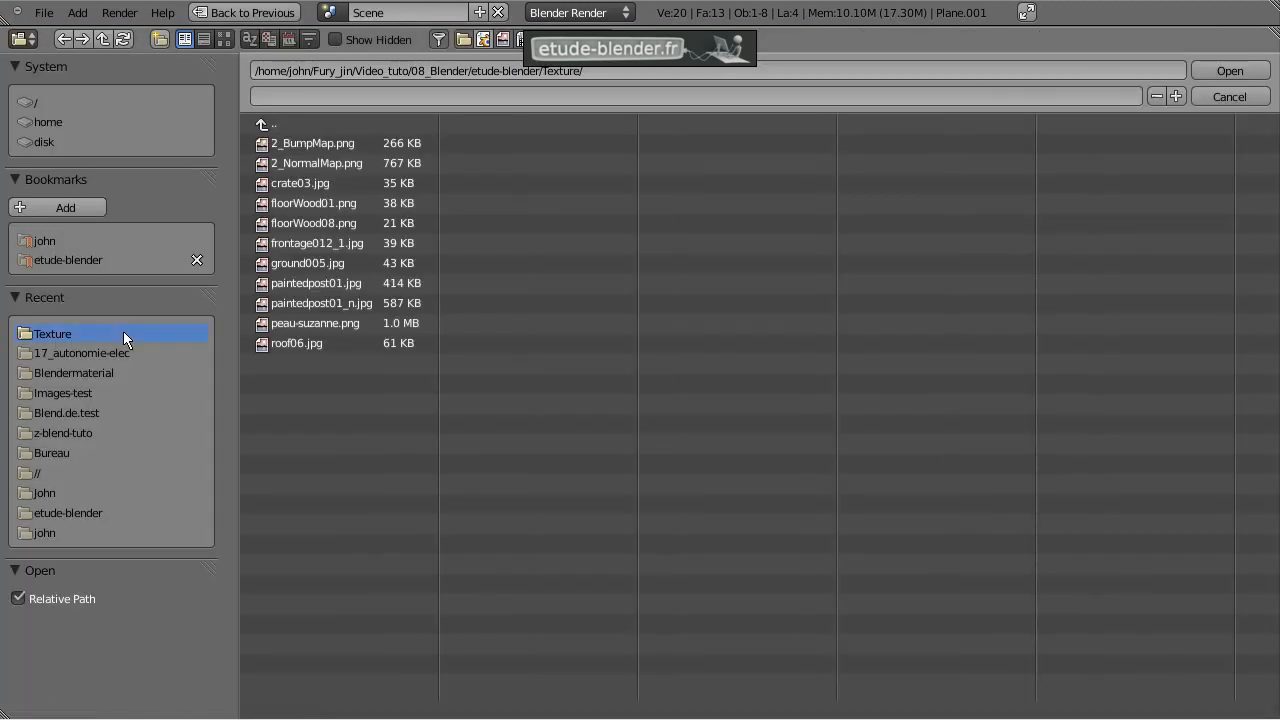
click(223, 42)
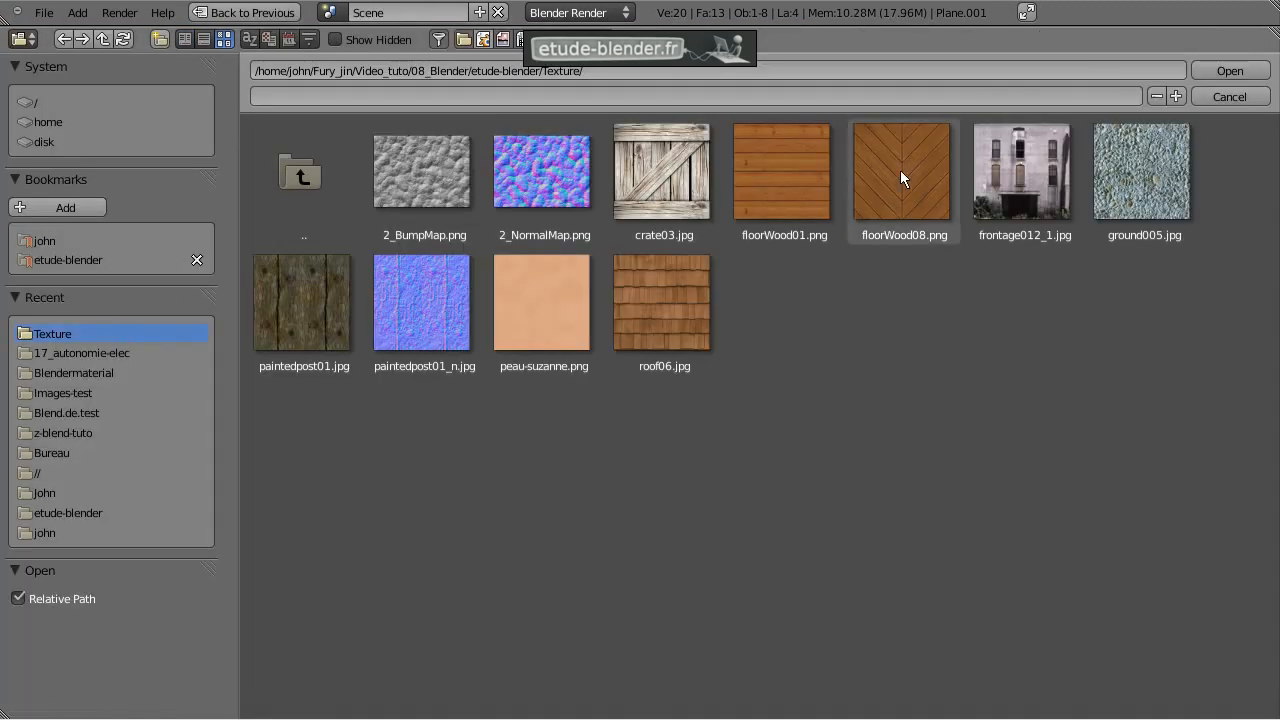
click(900, 170)
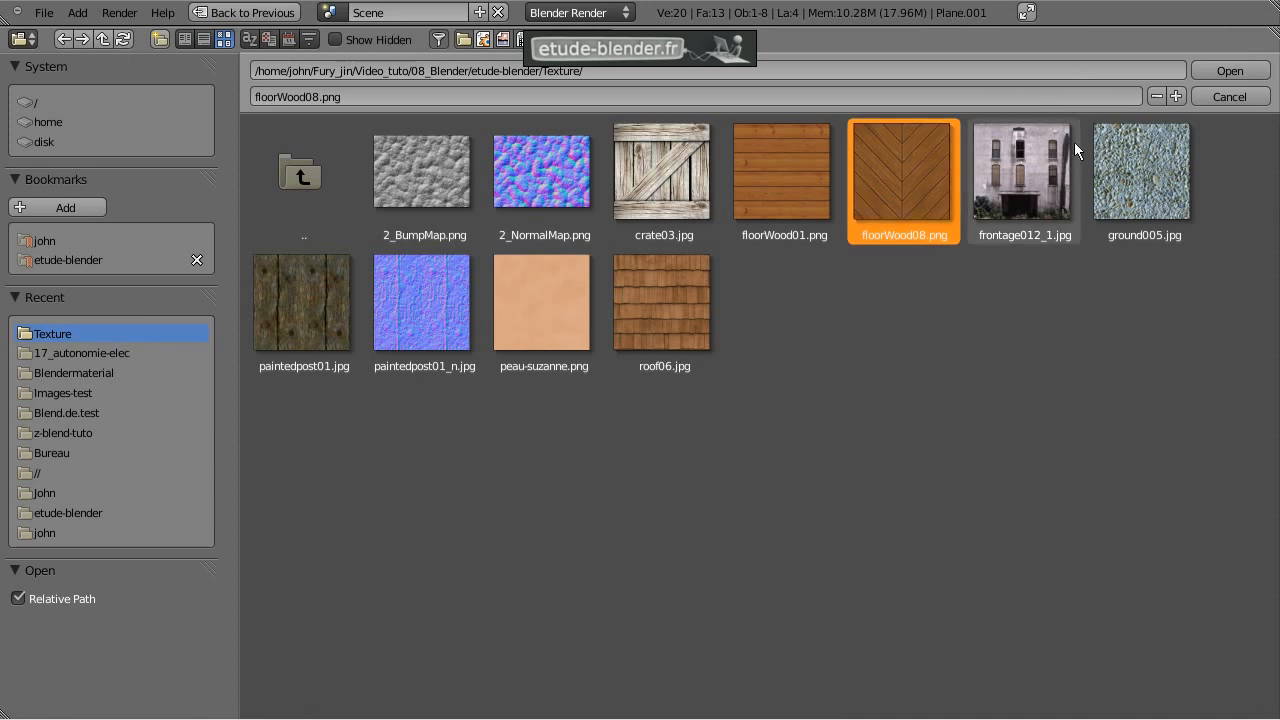
click(1229, 71)
key(F12)
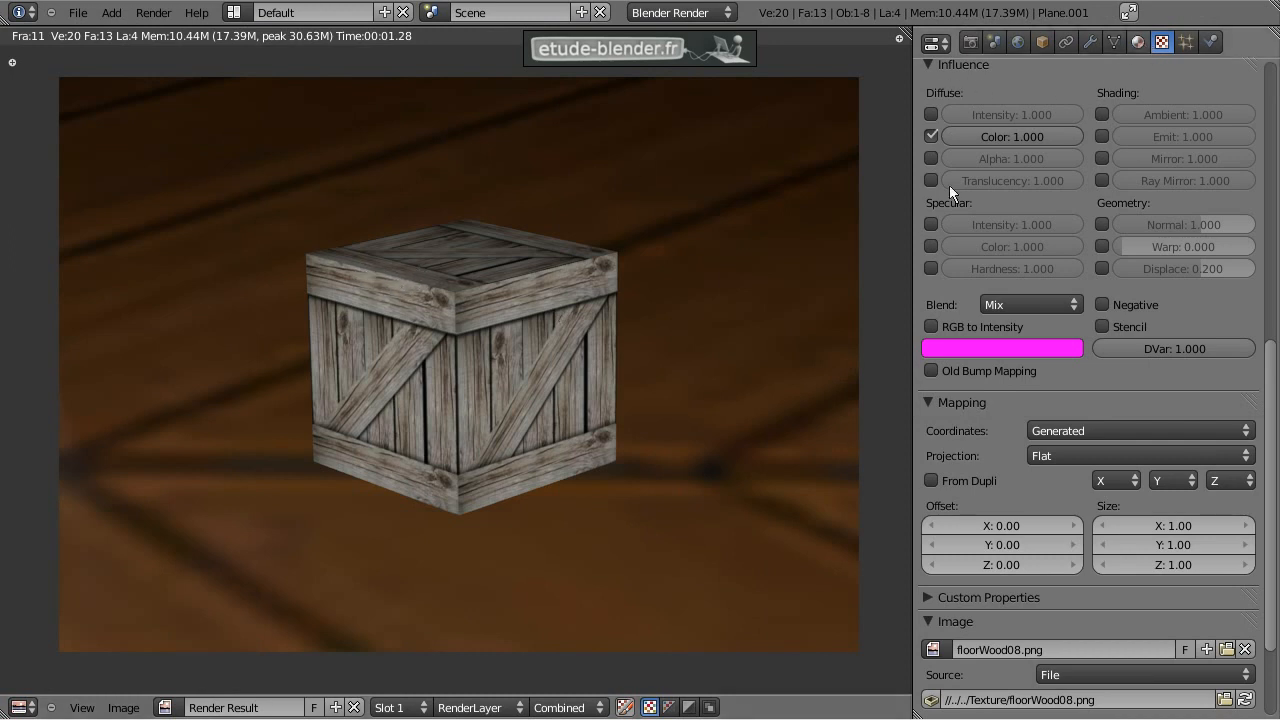
Step: Collapse the floor texture's Colors and Influence settings and expand its Image Mapping settings
scroll(1124, 308, down, 2)
scroll(1094, 283, up, 4)
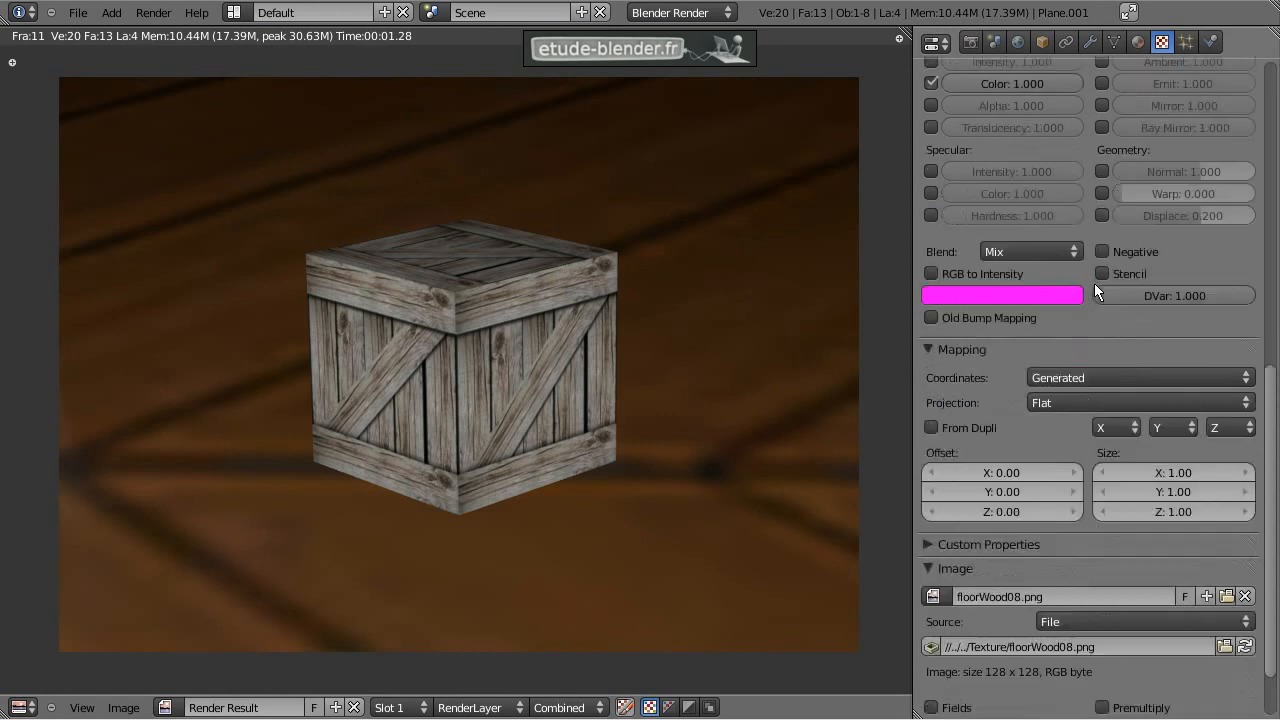
scroll(1085, 300, down, 5)
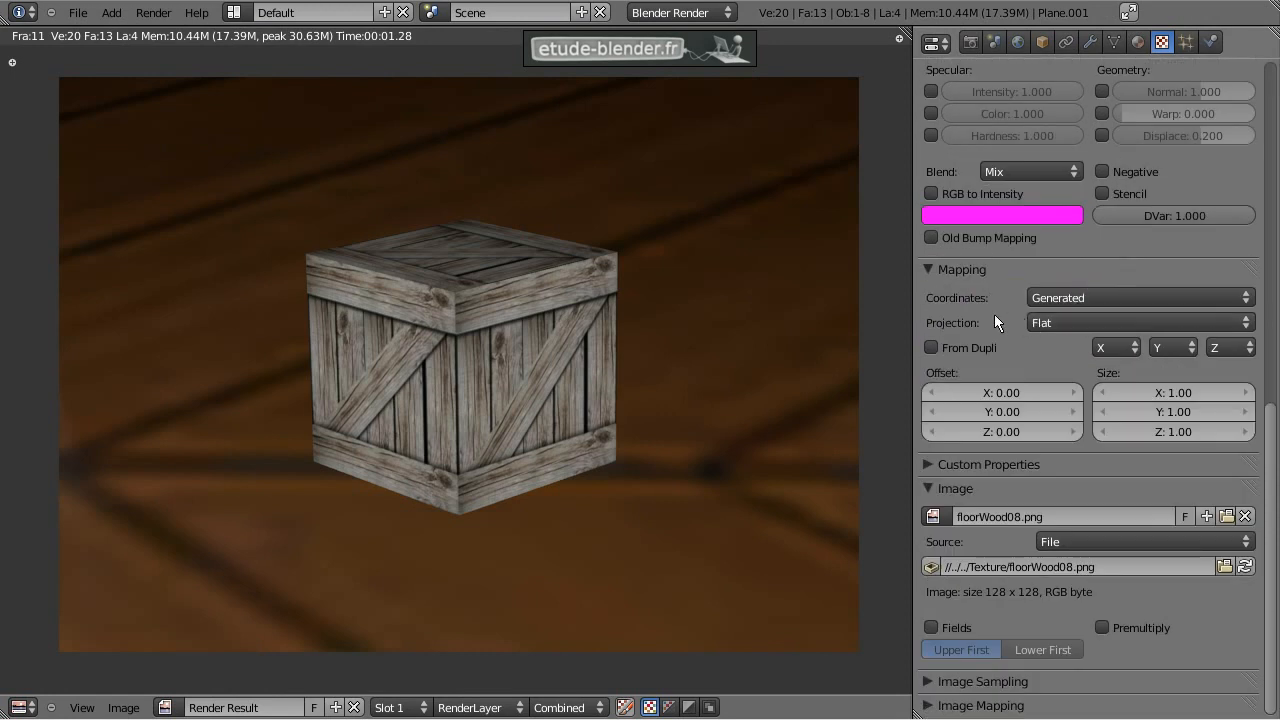
scroll(998, 313, up, 10)
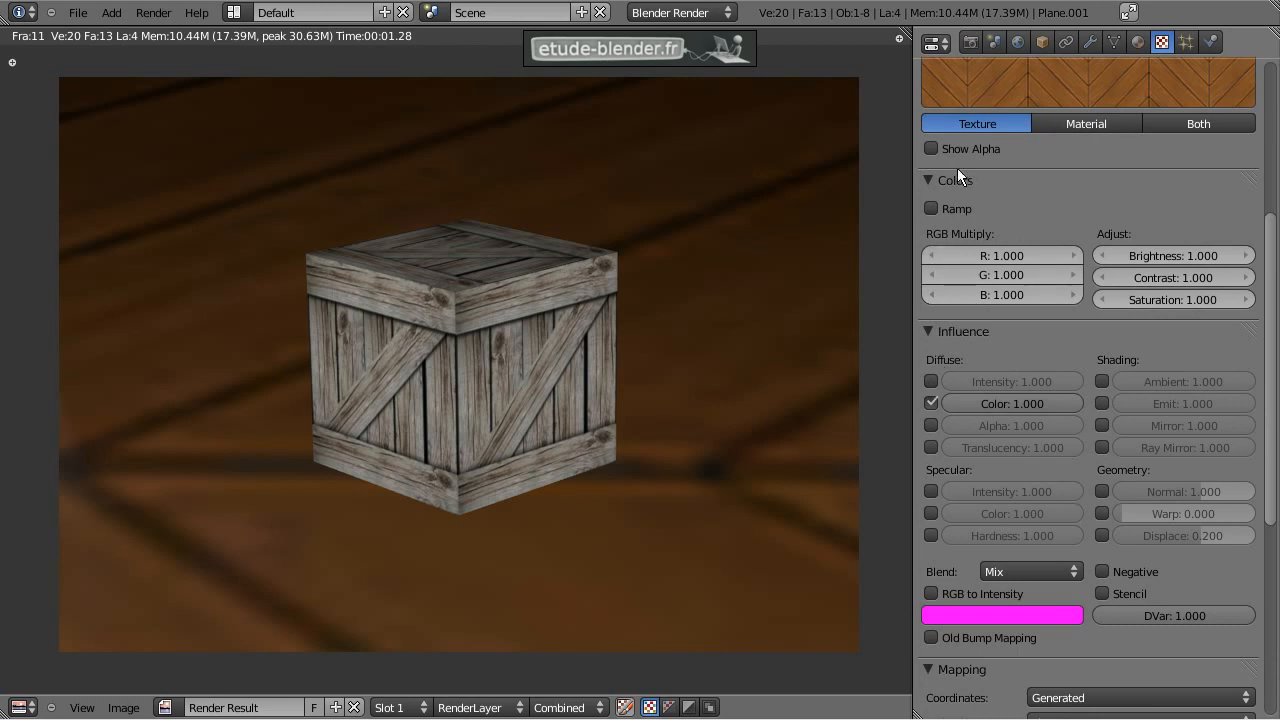
click(931, 180)
click(932, 203)
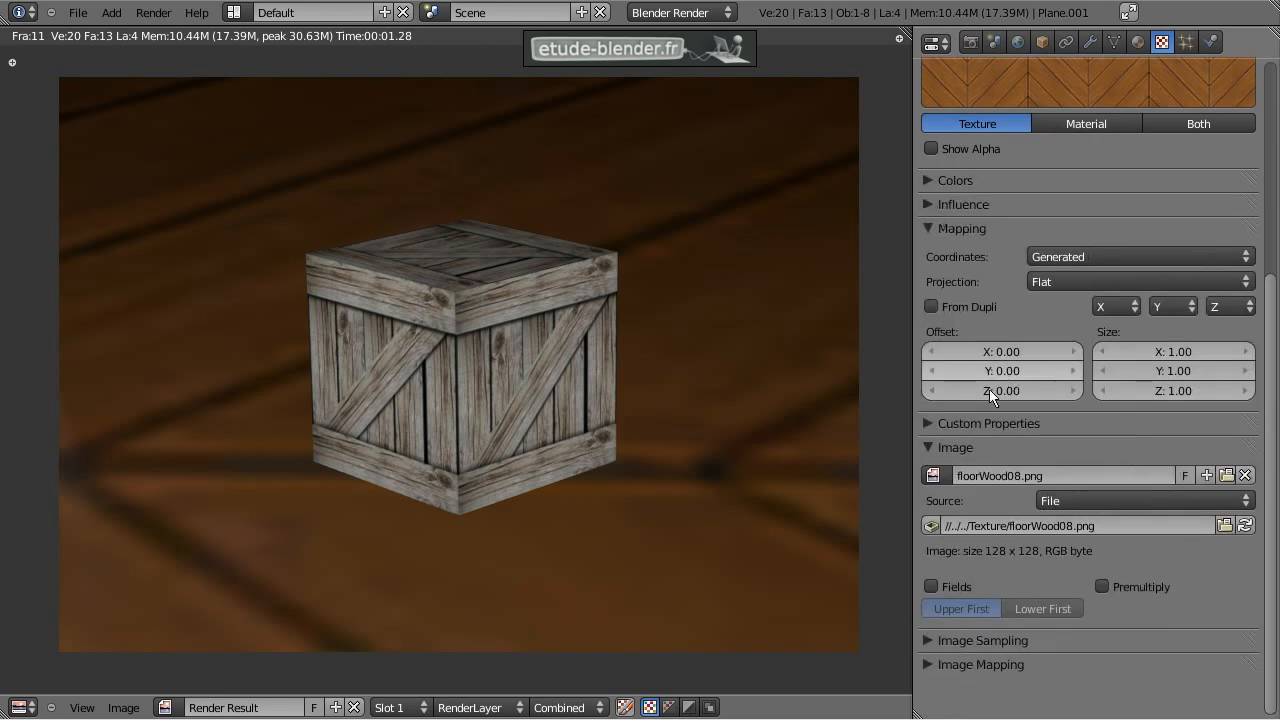
click(929, 664)
scroll(1003, 628, down, 4)
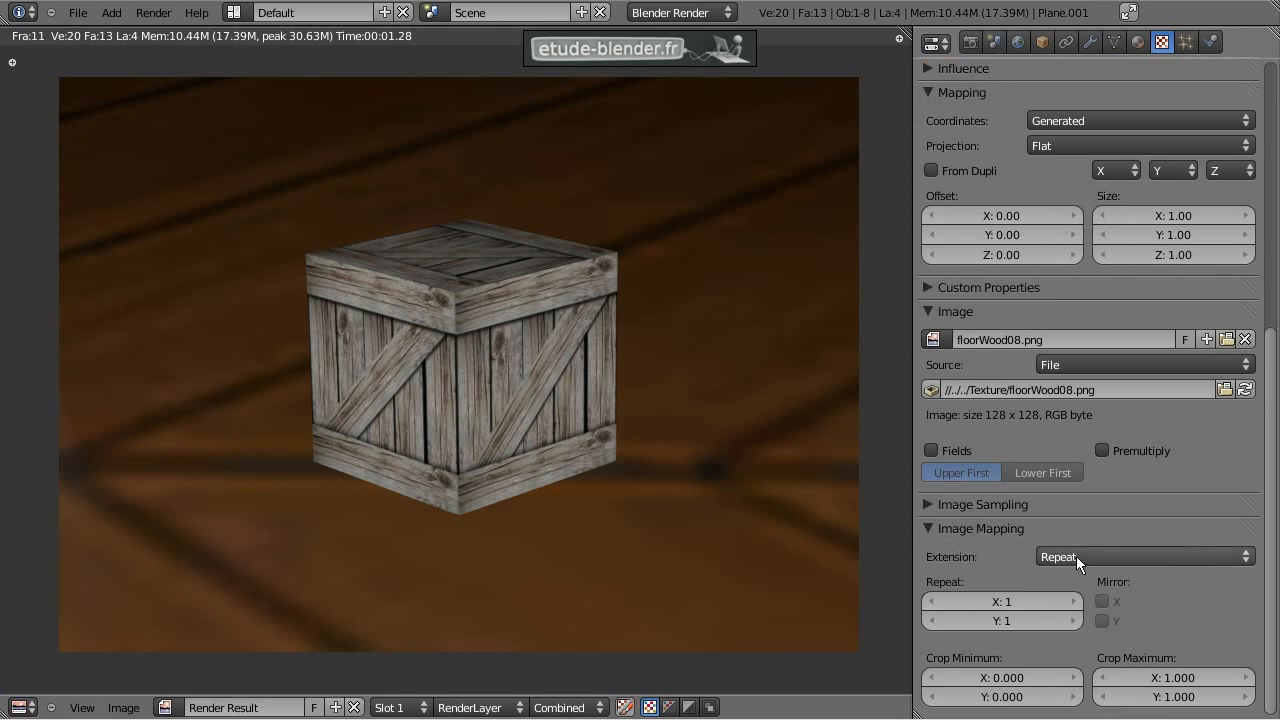
Step: Try an image repeat of 10 in both X and Y for the floor texture and render the scene
click(1073, 601)
click(1053, 605)
click(1053, 605)
click(1053, 605)
click(1053, 605)
click(1055, 624)
click(1055, 624)
click(1055, 624)
click(1002, 603)
text(10)
key(Return)
text(10)
key(Return)
key(F12)
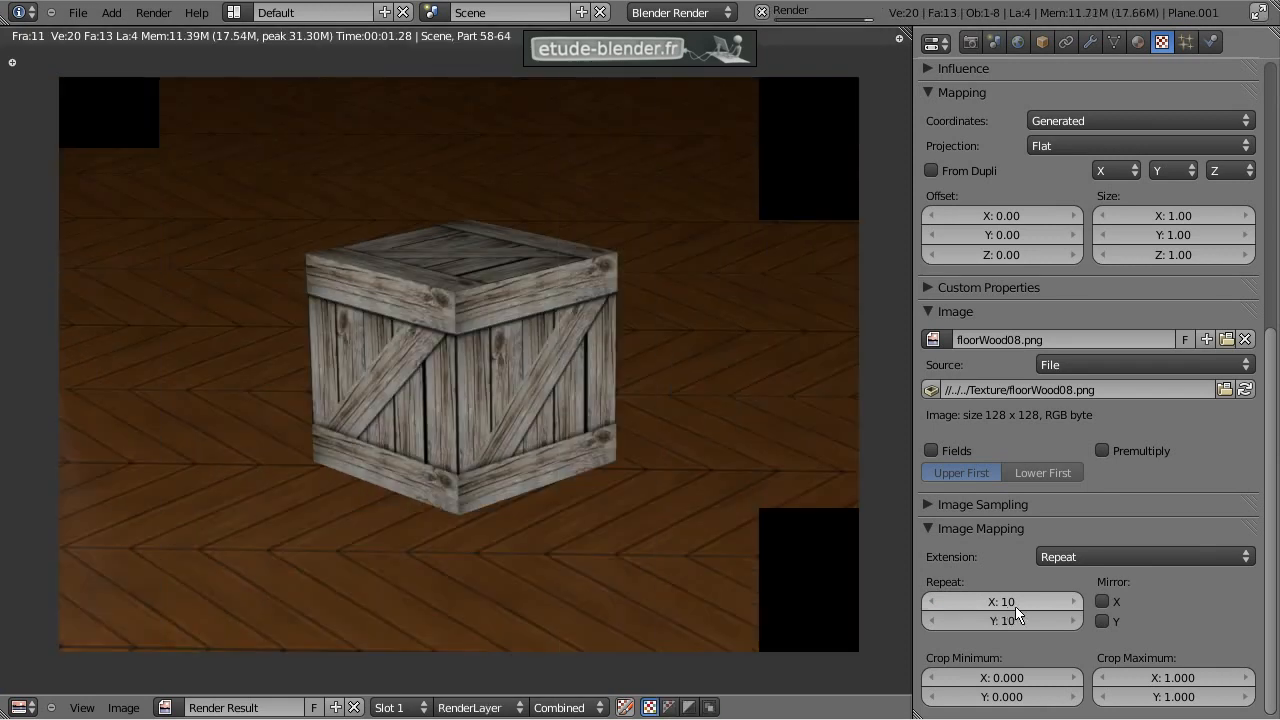
Step: Set the floor texture's image repeat to 15 in both X and Y and check it in a render
click(1000, 600)
text(15)
key(Return)
click(998, 621)
text(15)
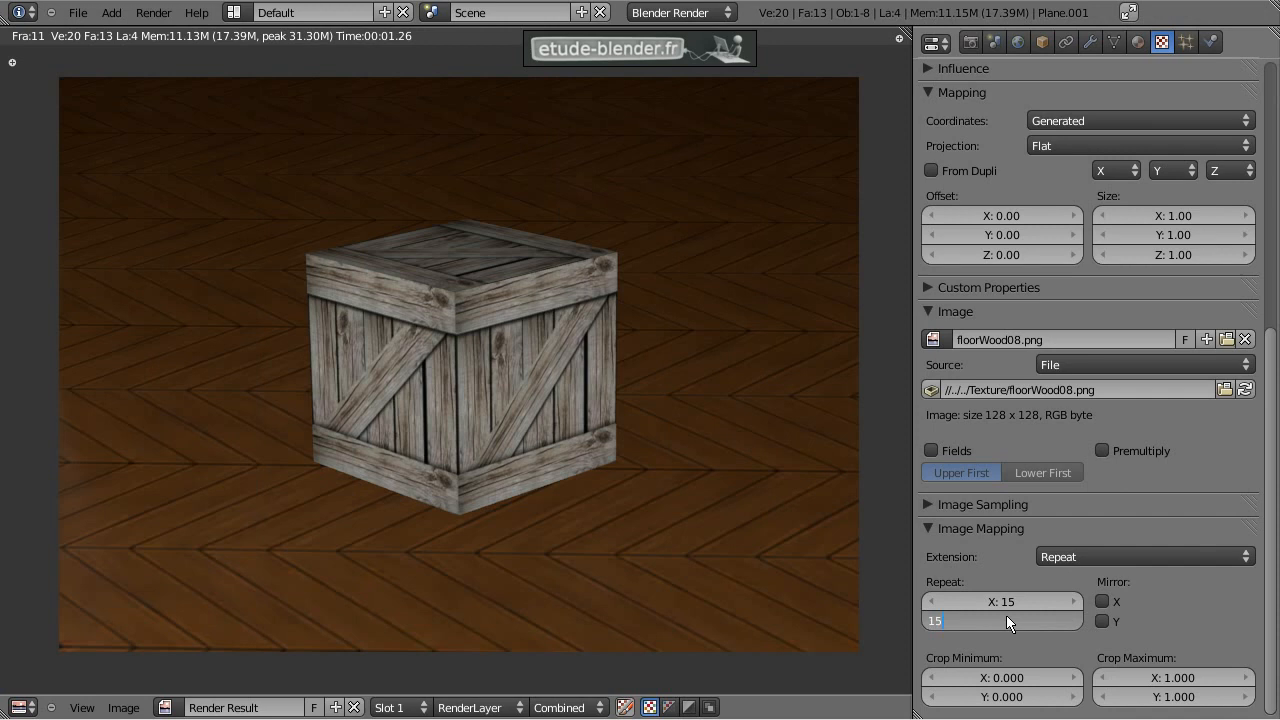
key(Return)
key(F12)
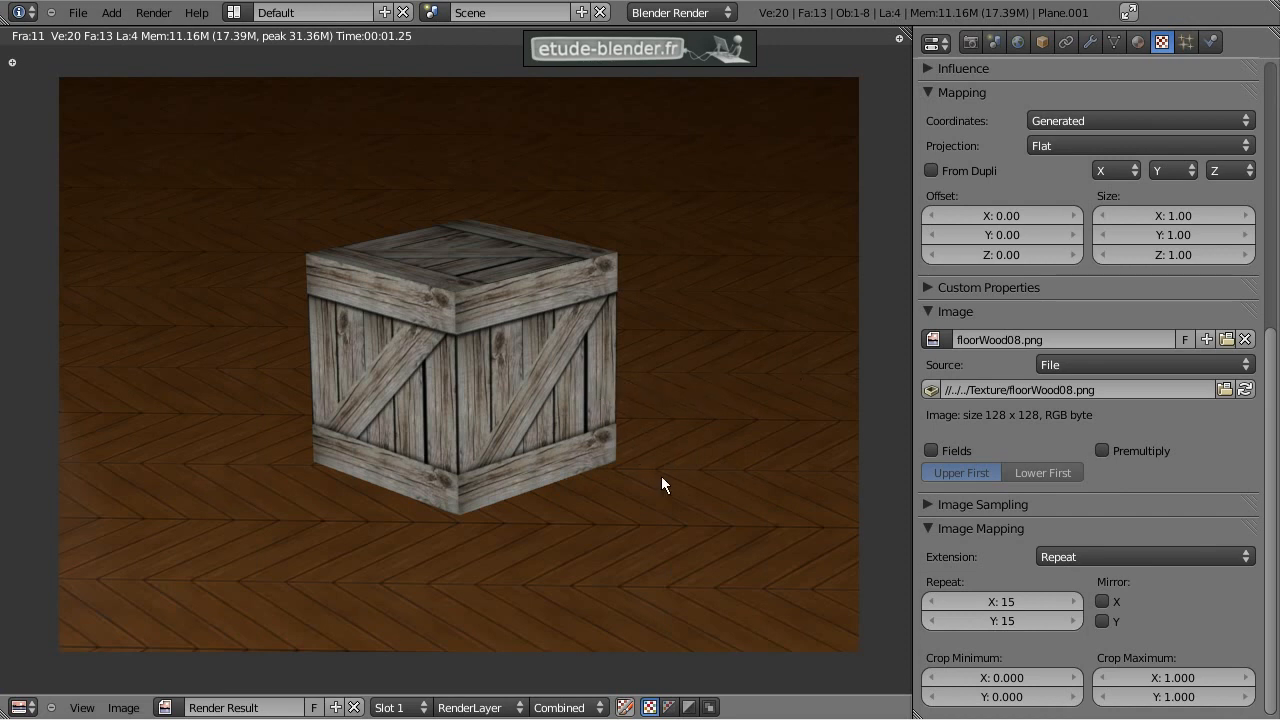
key(Escape)
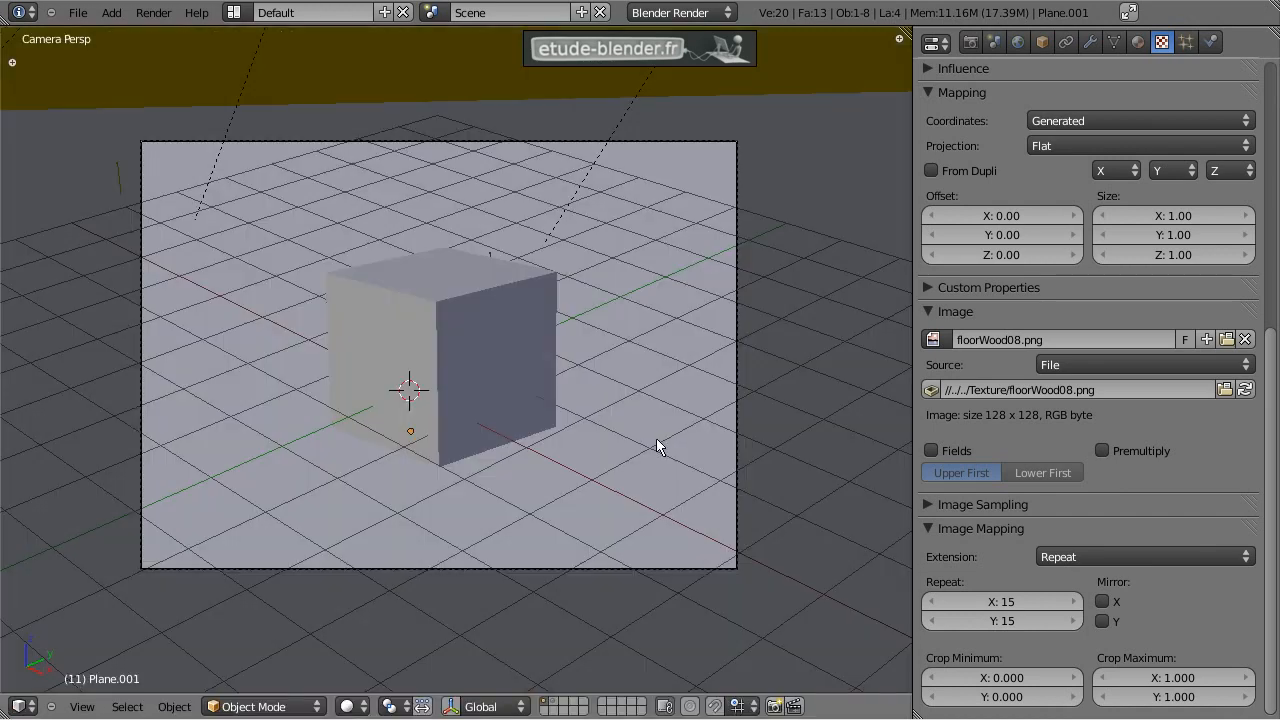
right_click(805, 309)
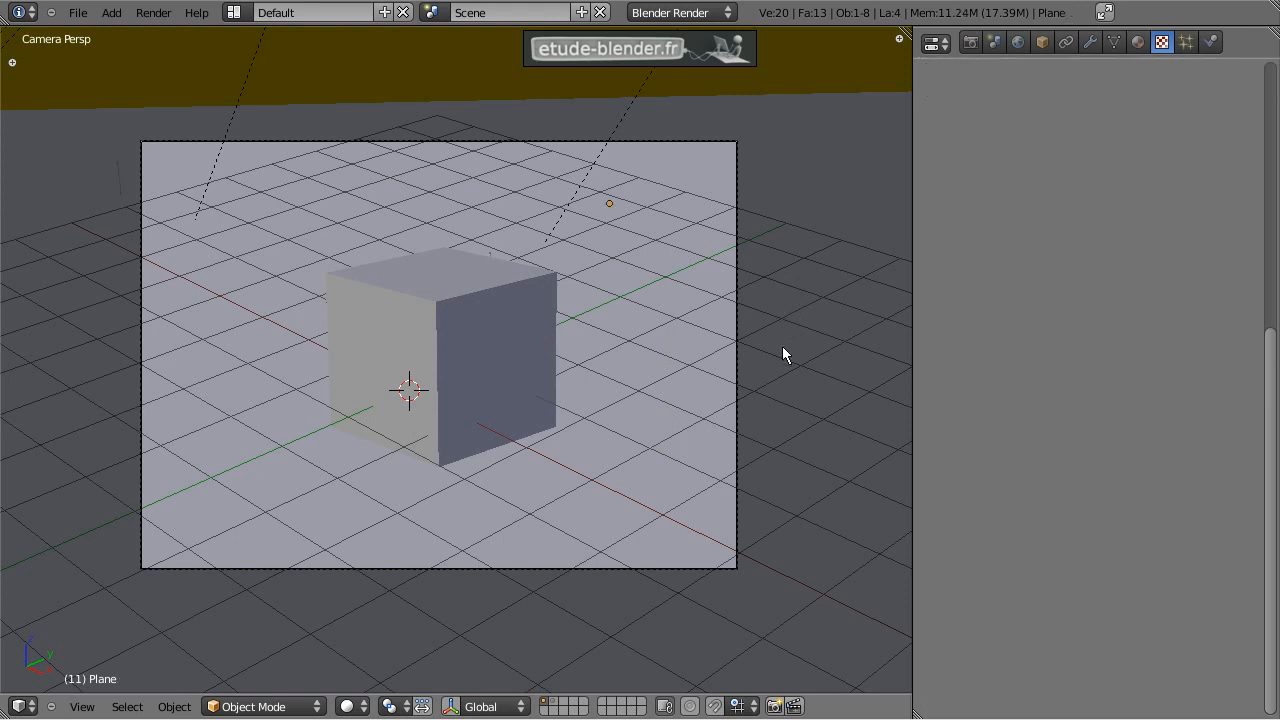
key(r)
key(z)
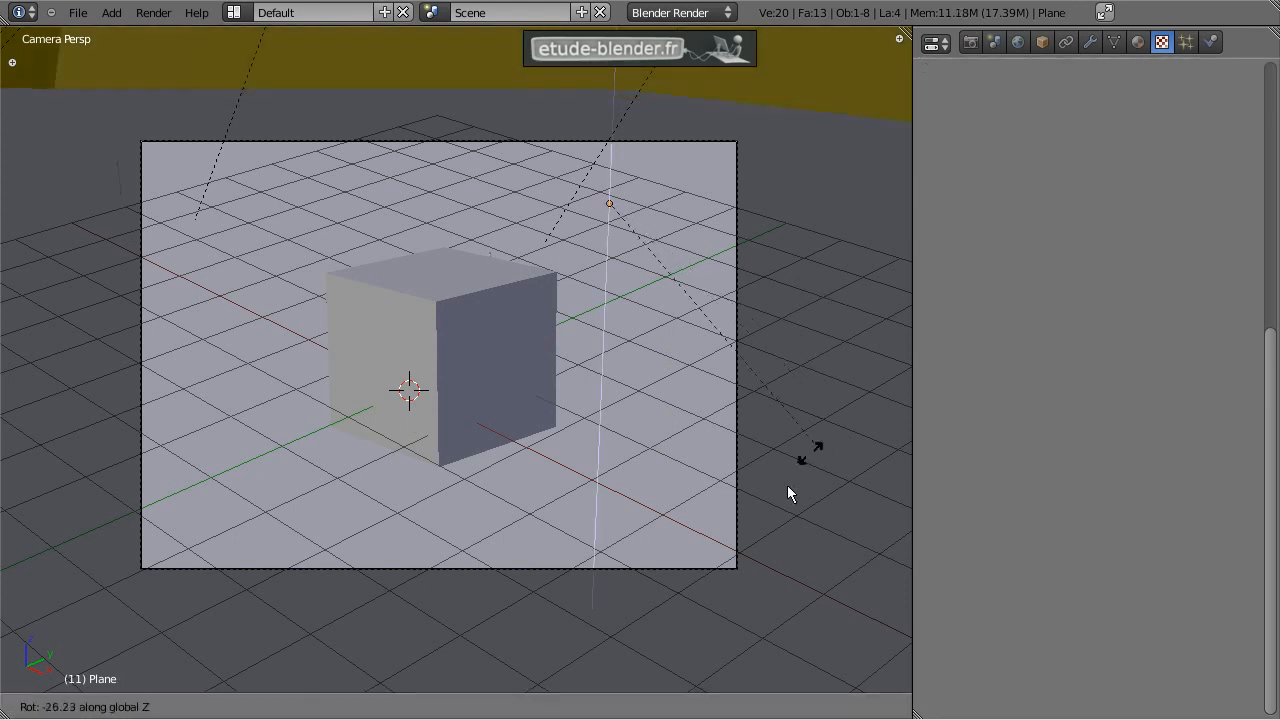
key(Escape)
Step: Rotate the wood floor plane about a quarter turn around the global Z axis and render the scene
right_click(803, 486)
key(r)
key(z)
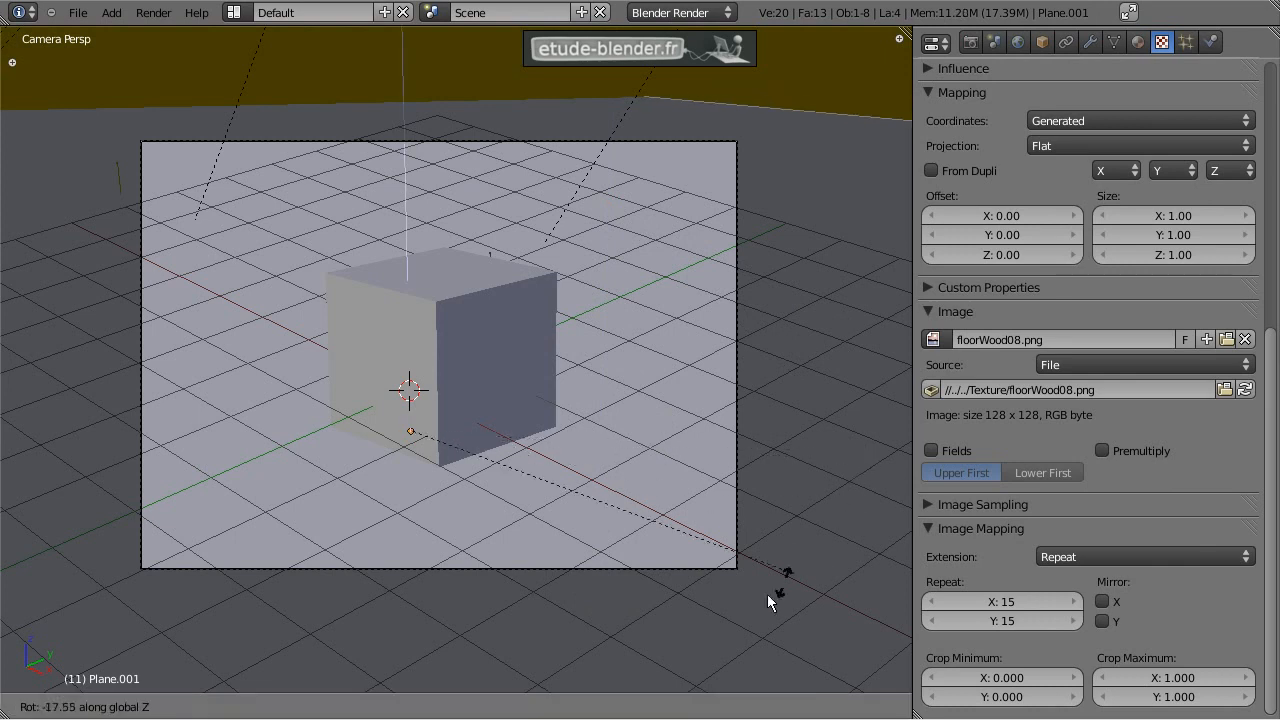
click(419, 654)
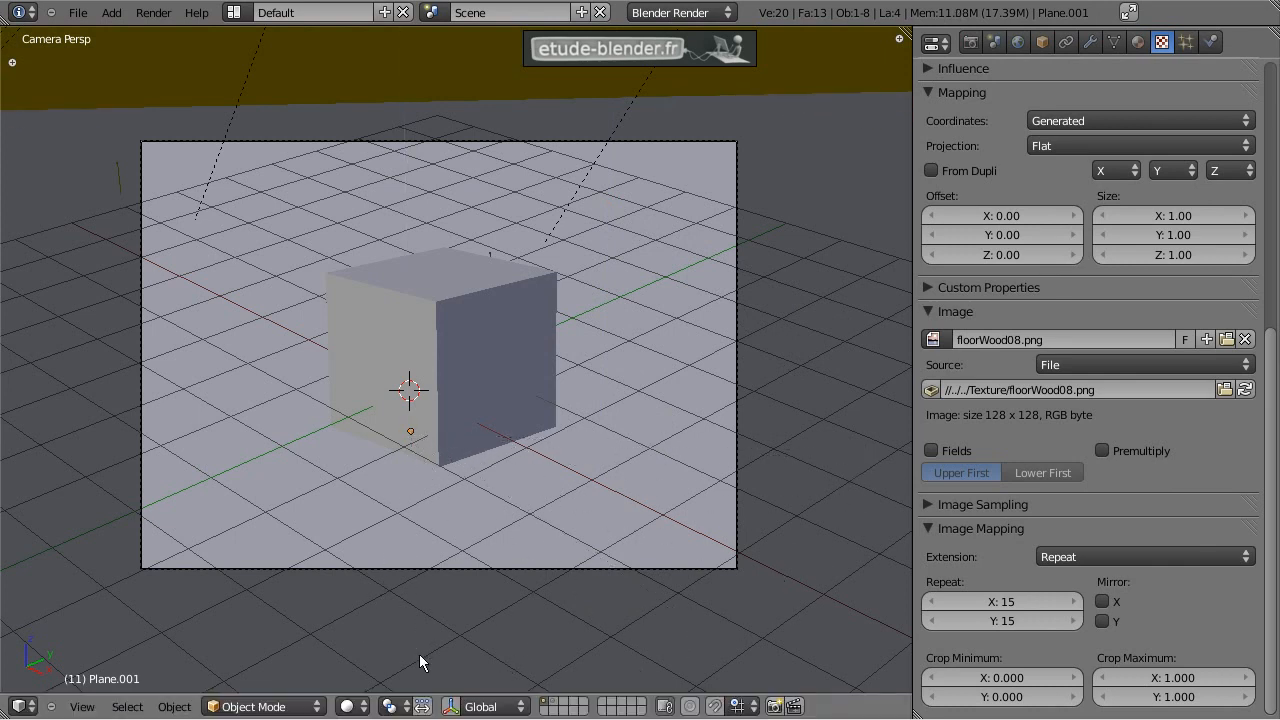
key(F12)
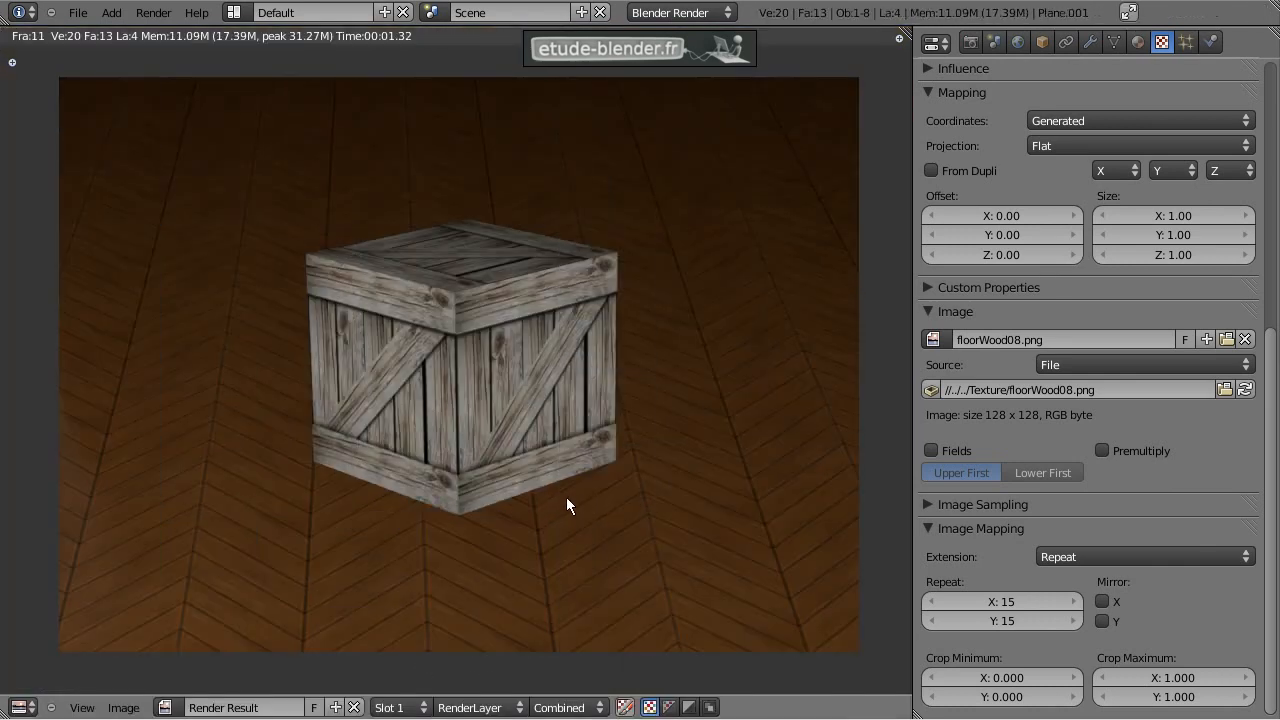